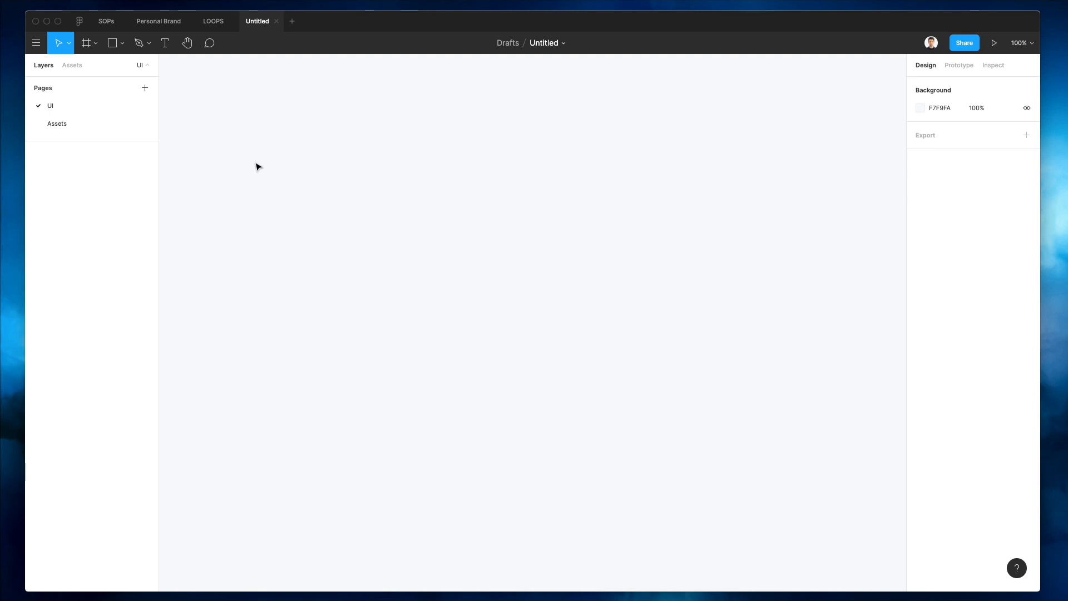
- Create a 1440 × 1024 frame from the Desktop preset on the UI page and rename it 1
click(87, 45)
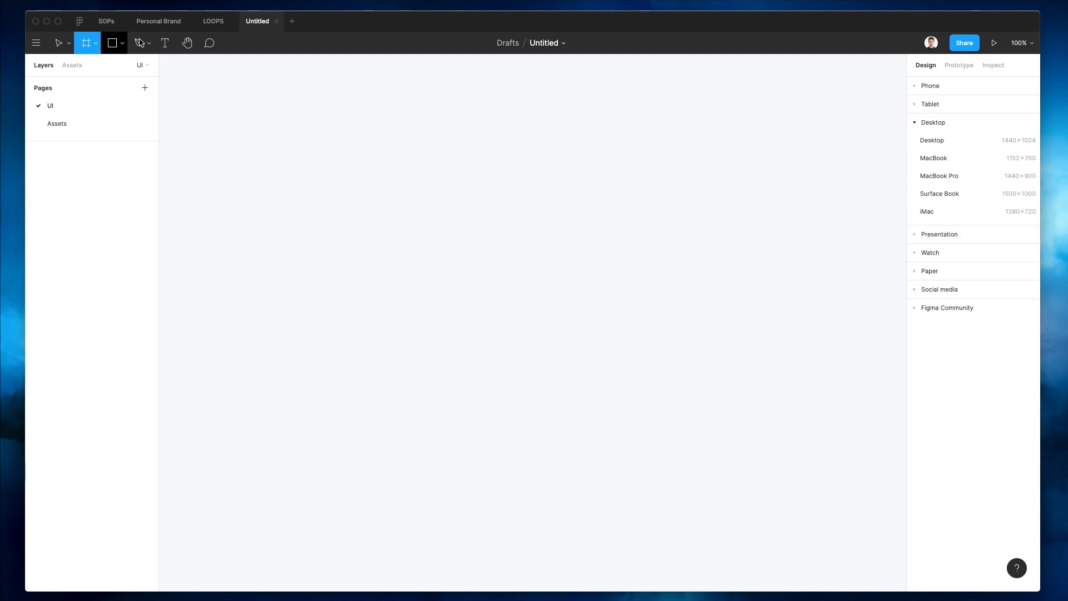
click(931, 141)
scroll(439, 220, down, 3)
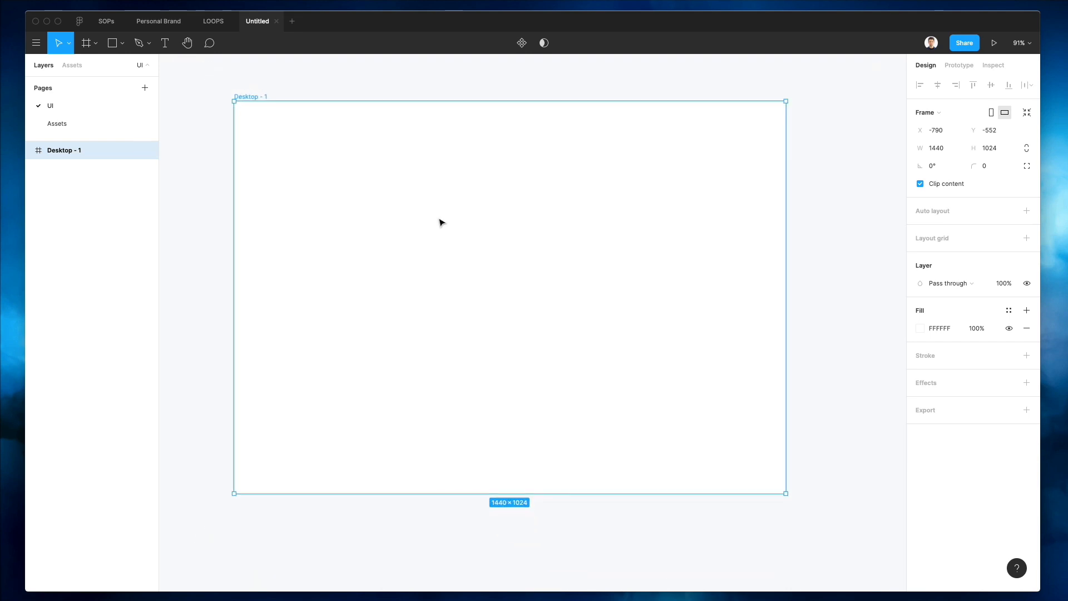
scroll(440, 220, up, 1)
scroll(440, 220, left, 1)
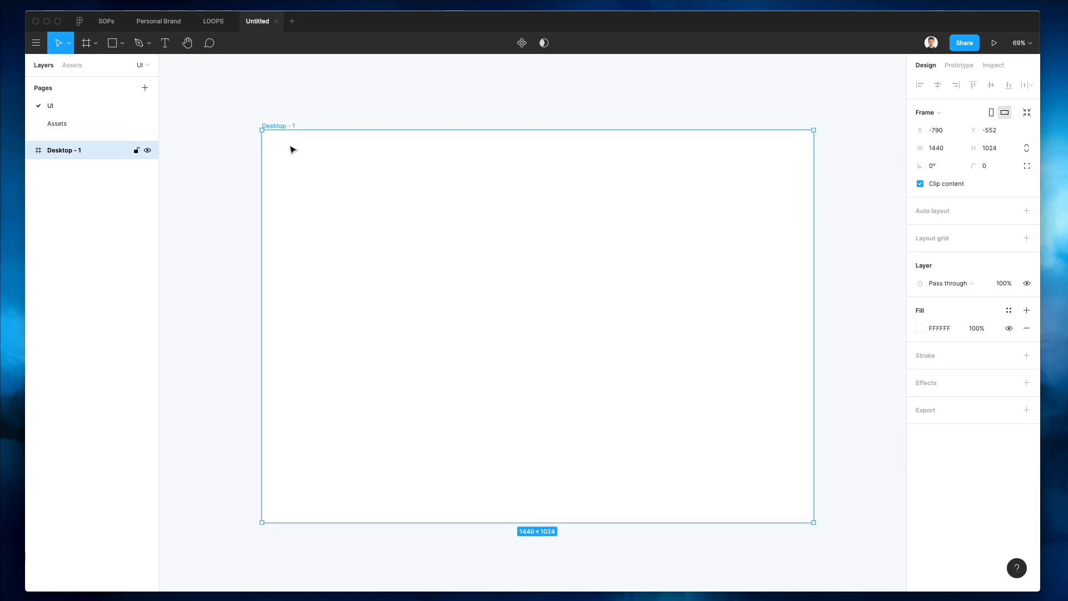
double_click(68, 154)
text(1)
key(Return)
- Open the Assets page and look over its abstract background images
click(122, 123)
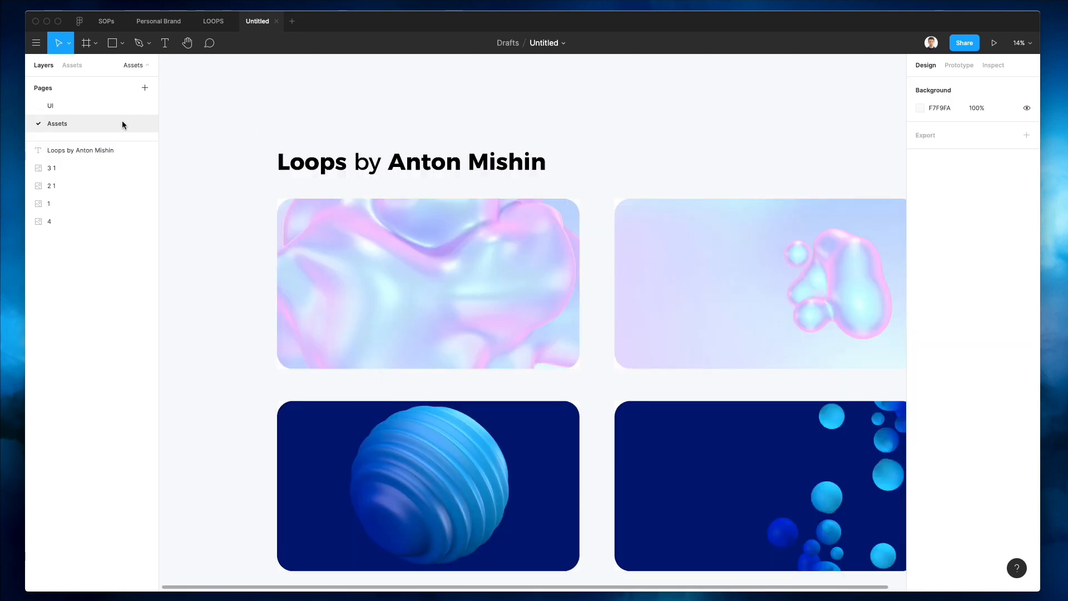
scroll(298, 129, right, 2)
scroll(298, 129, down, 1)
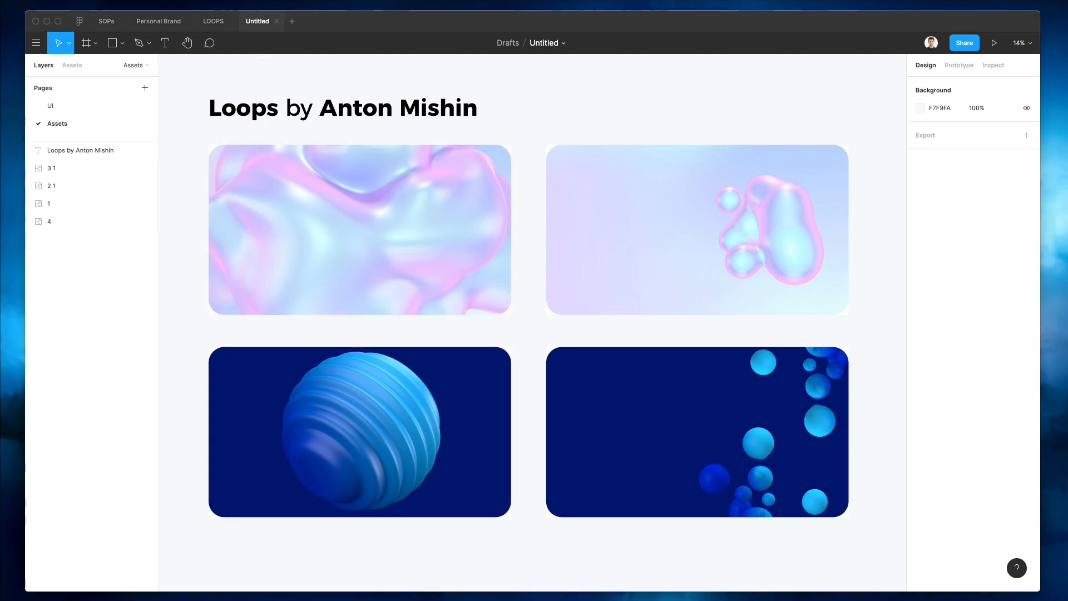
- Switch to the browser, examine the 3D Animated Abstract Shapes product page on UI8, and return to Figma
drag(444, 599, 454, 10)
scroll(518, 275, down, 5)
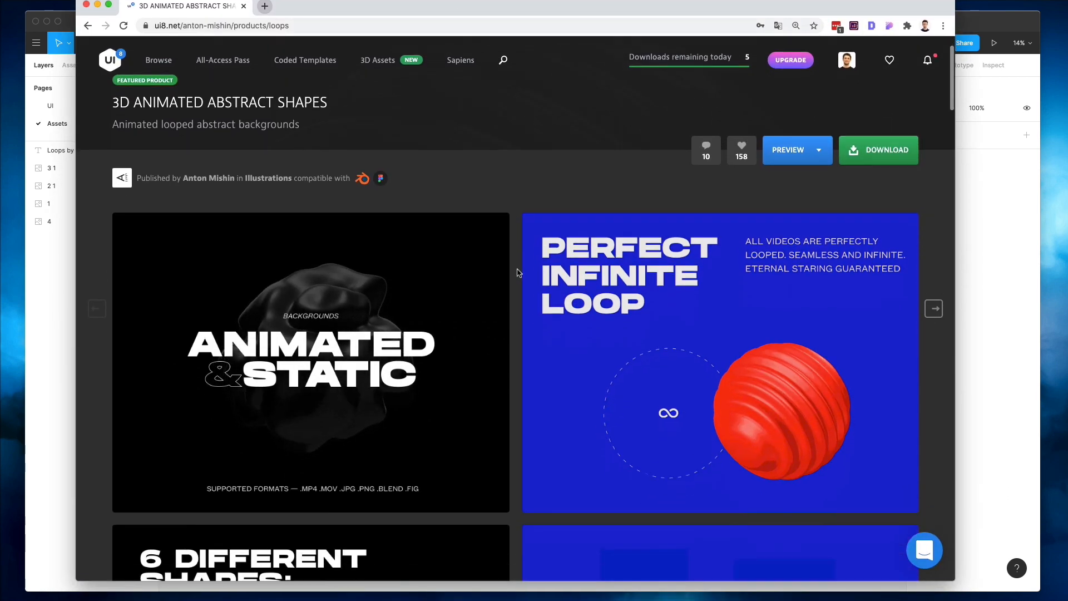
scroll(514, 280, down, 2)
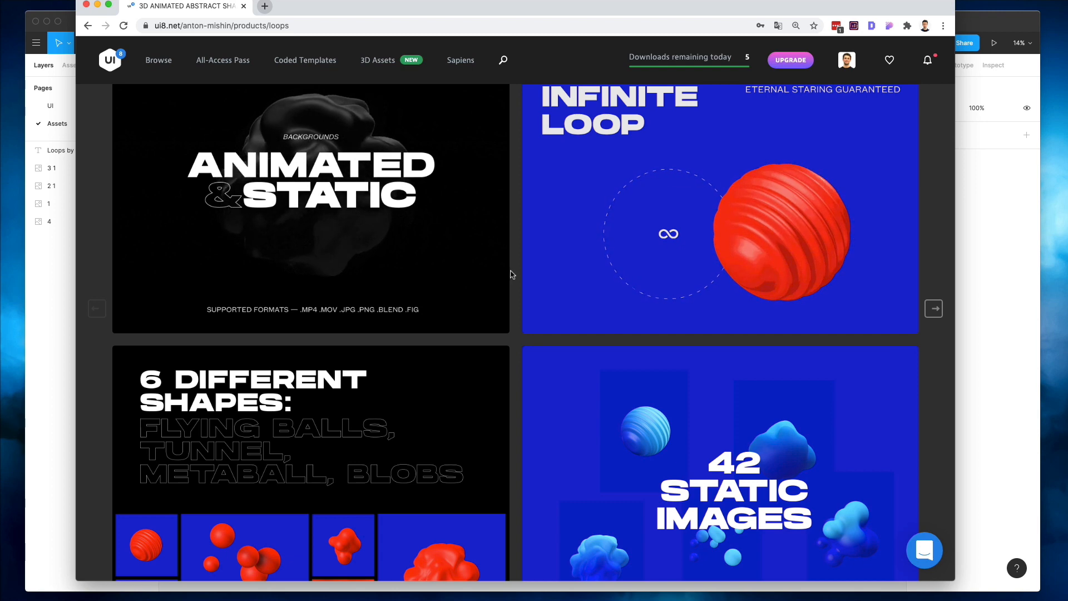
scroll(513, 275, down, 3)
scroll(514, 275, down, 6)
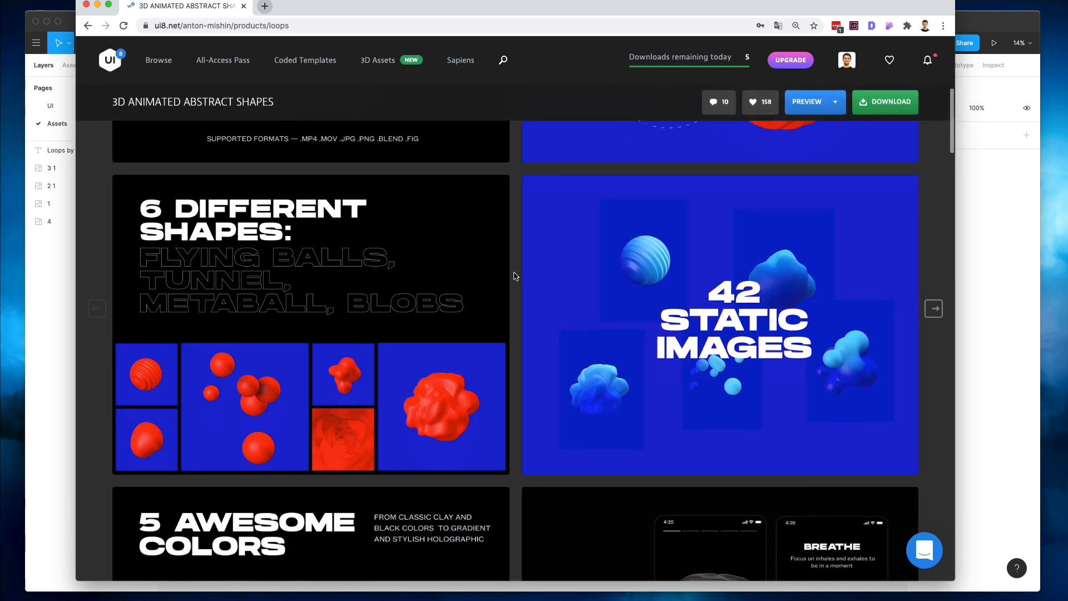
scroll(514, 275, down, 9)
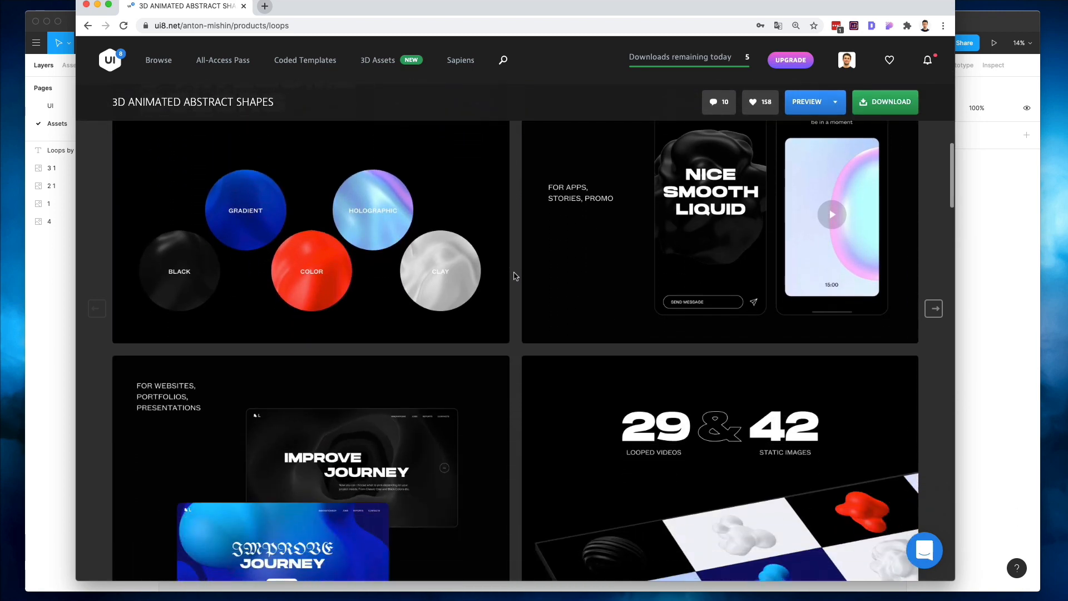
scroll(515, 275, down, 2)
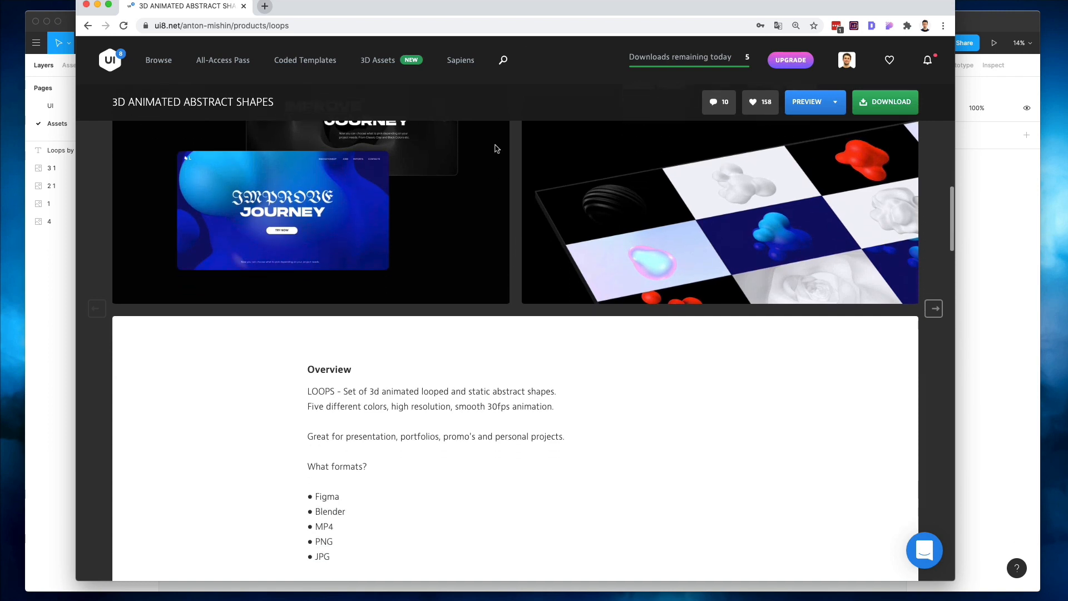
scroll(503, 167, up, 7)
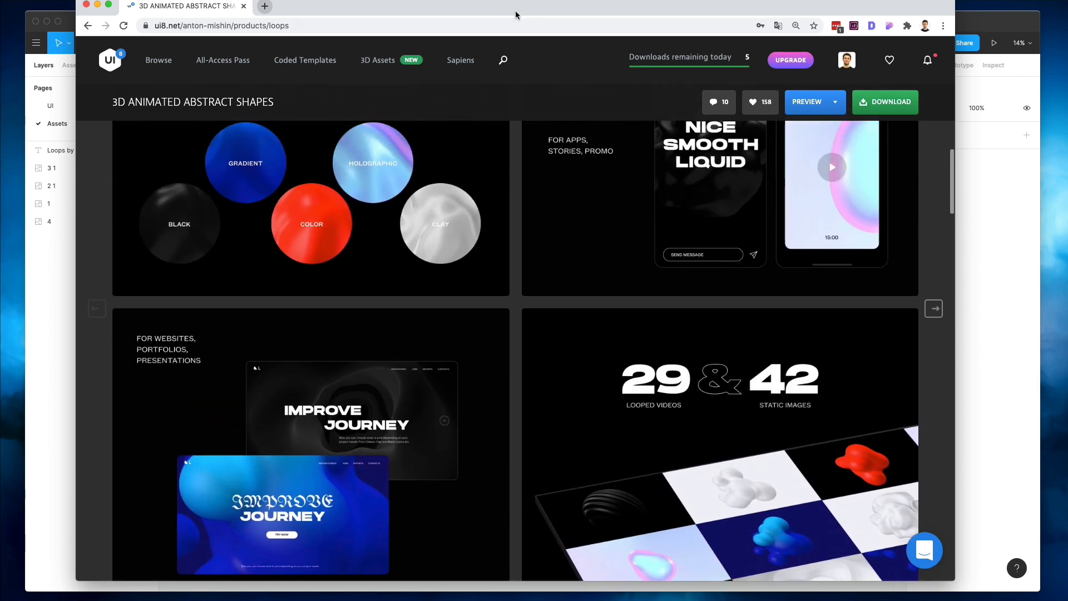
double_click(517, 12)
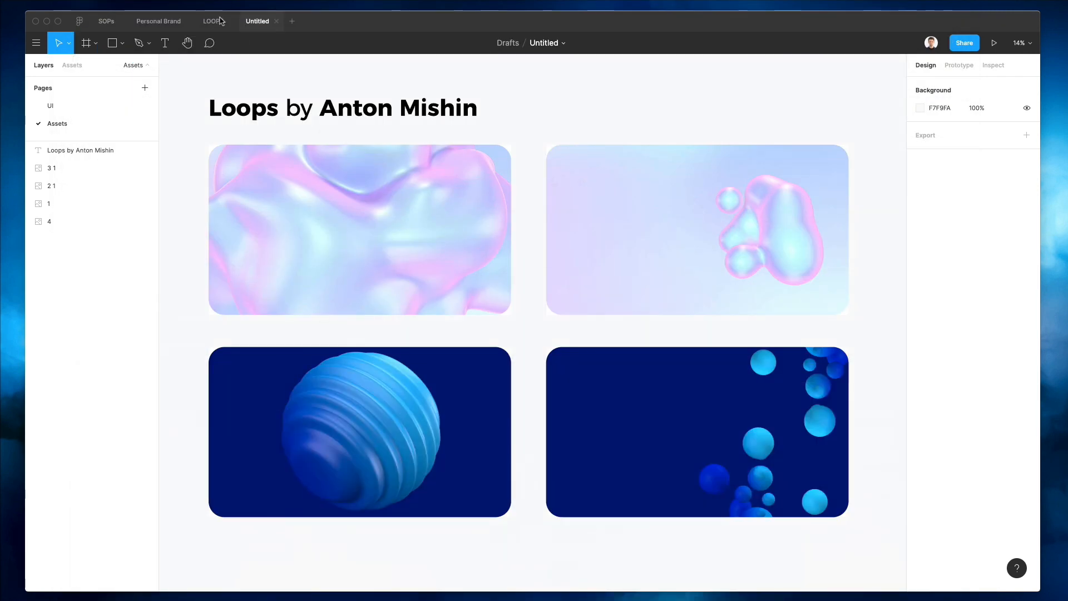
- Open the LOOPS file and examine its Gradient, Color, Clay, Black and Holo shape variants
click(214, 20)
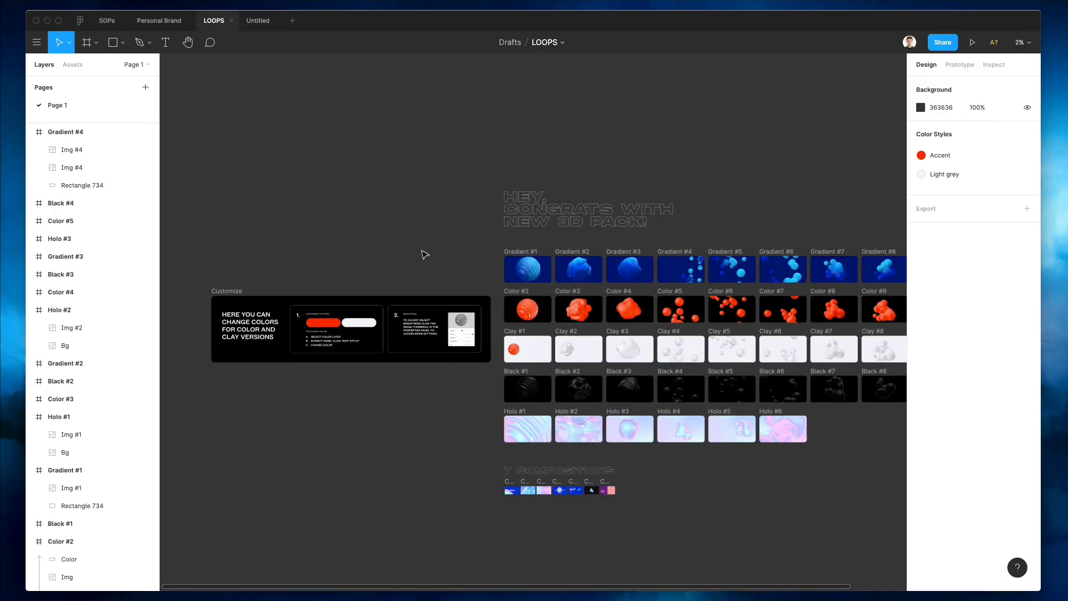
scroll(422, 253, down, 2)
scroll(423, 253, right, 3)
scroll(455, 268, right, 2)
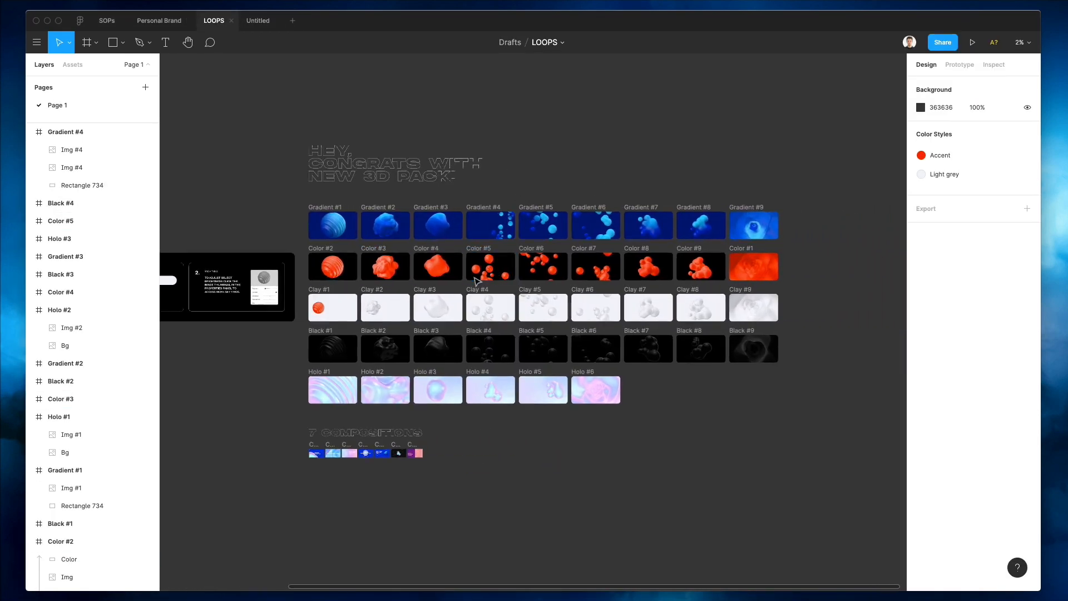
scroll(461, 272, up, 3)
scroll(476, 282, down, 3)
scroll(317, 298, left, 3)
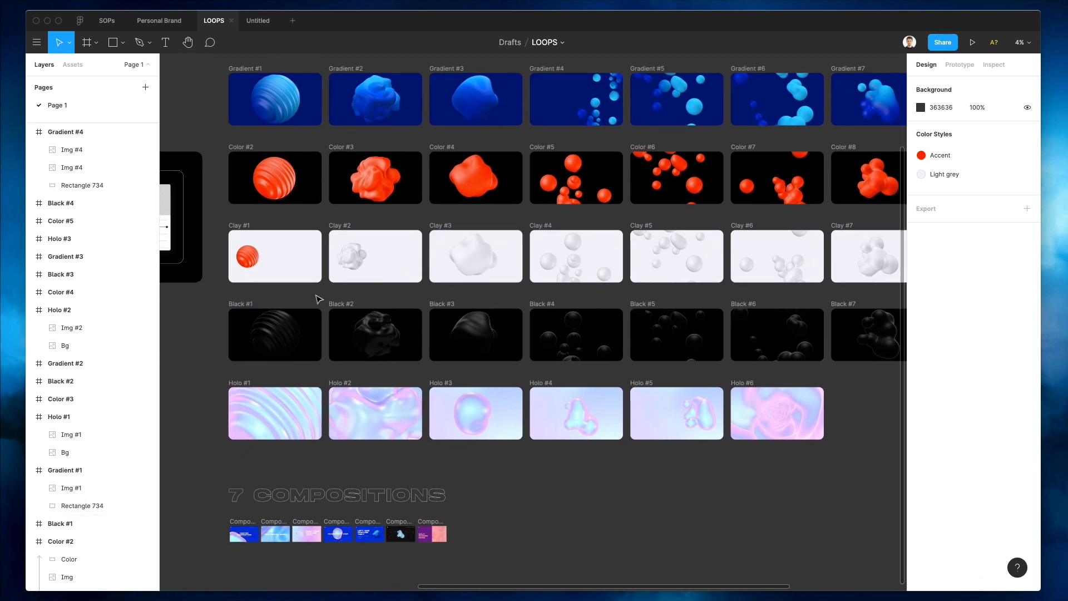
scroll(245, 343, up, 5)
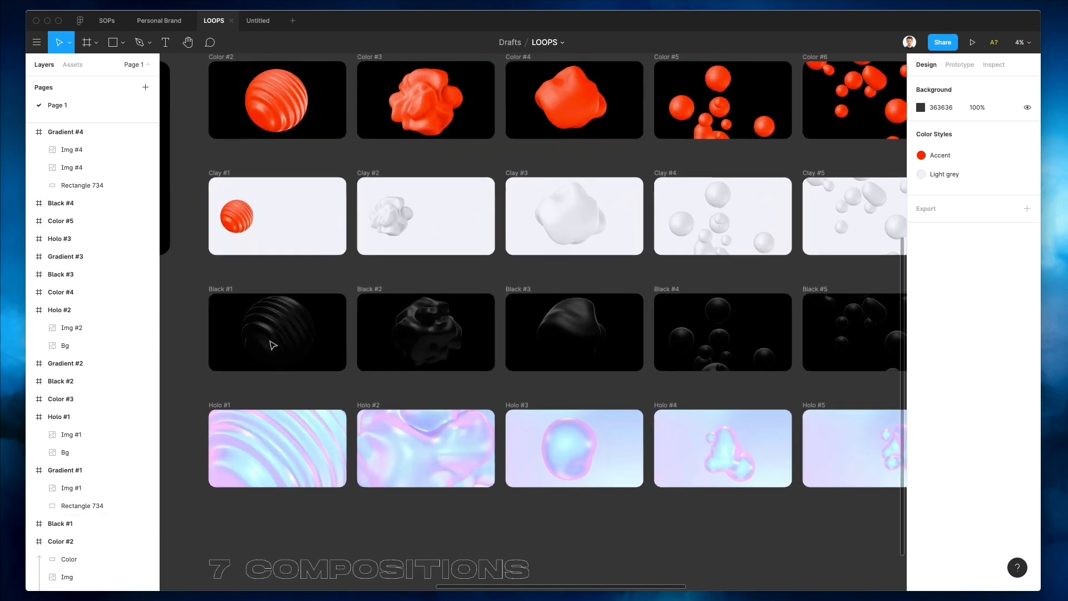
scroll(401, 316, up, 2)
- Enlarge the Color, Img #6 and Mask layers of Clay #2 together to about 4150 × 2334 and move them toward the frame's right side
click(402, 316)
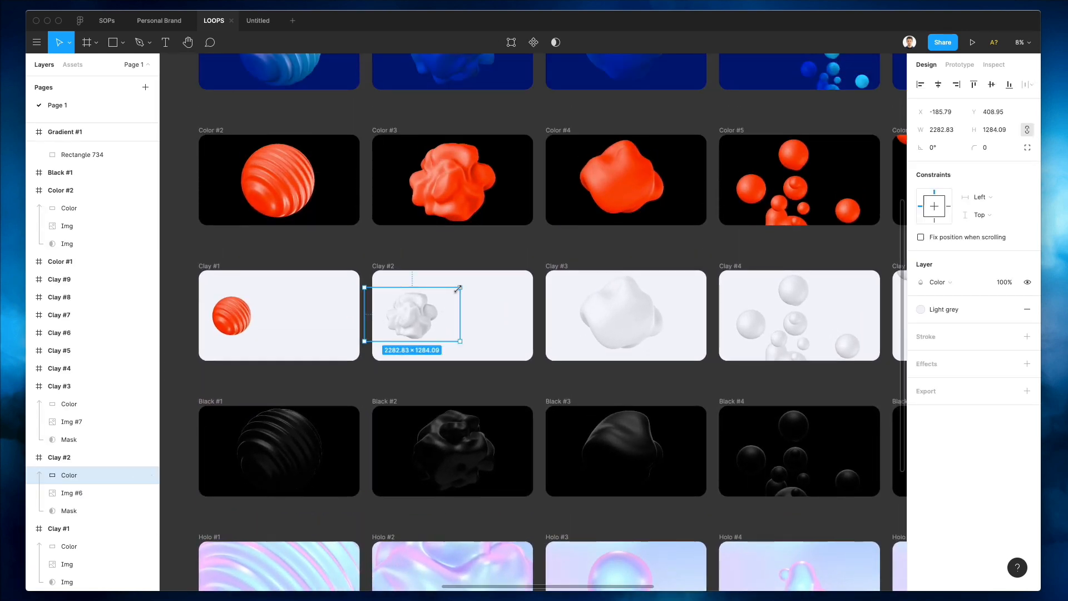
drag(455, 287, 517, 256)
key(super+z)
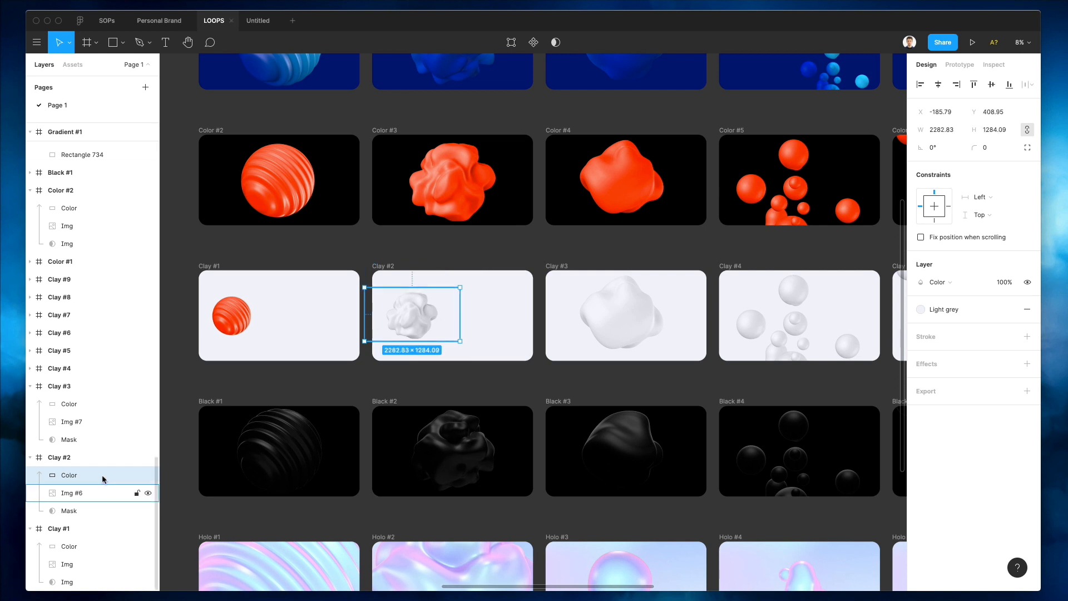
shift+click(86, 508)
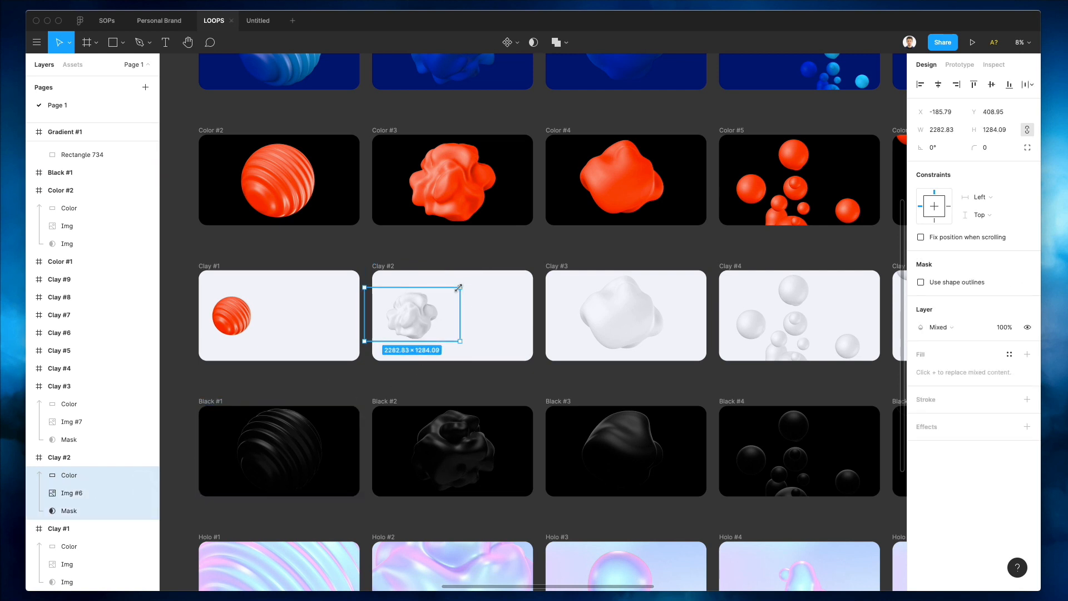
drag(458, 288, 483, 266)
drag(420, 315, 487, 315)
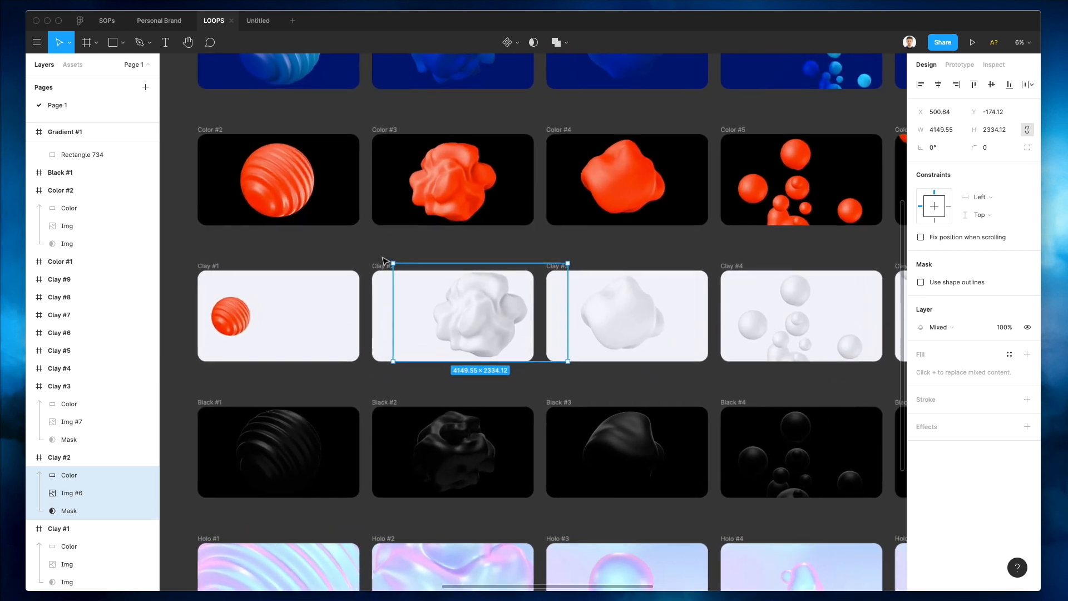
click(363, 249)
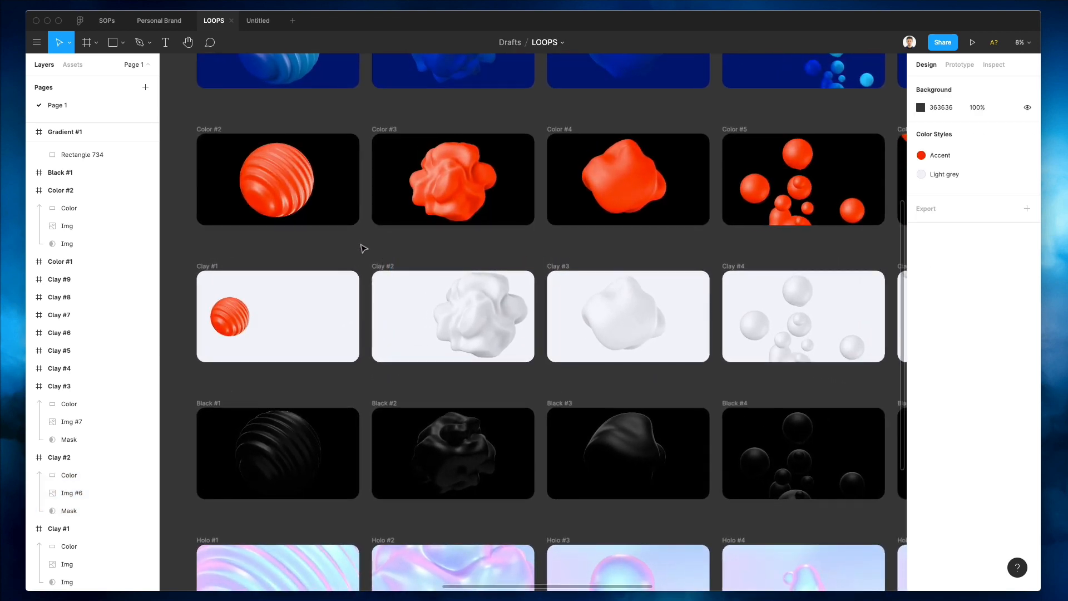
- Copy the striped blue sphere image from the Untitled file's Assets page and paste it into frame 1 on the UI page
click(258, 22)
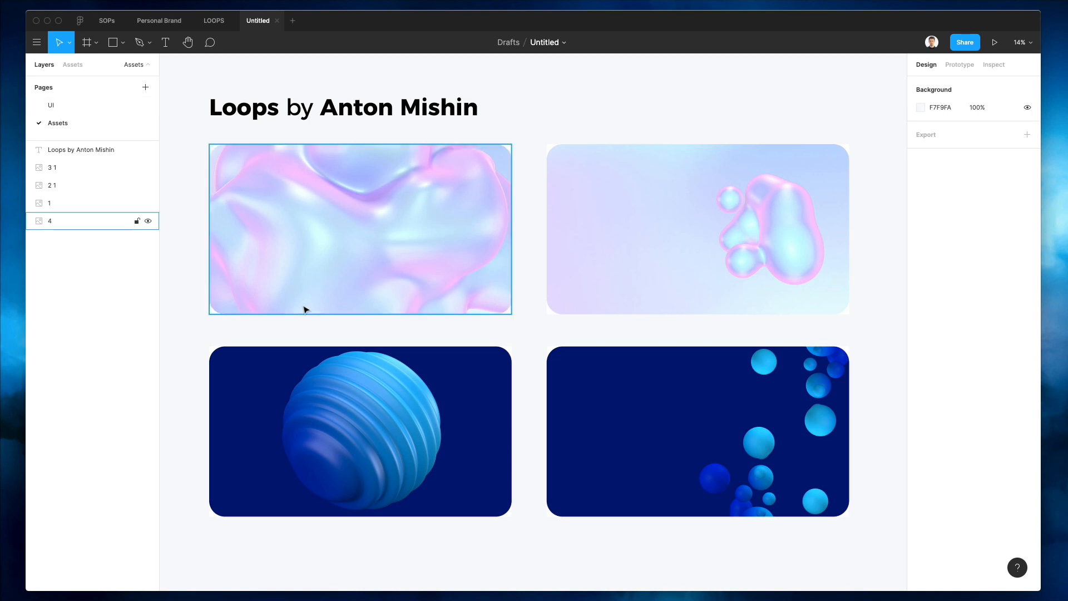
click(266, 377)
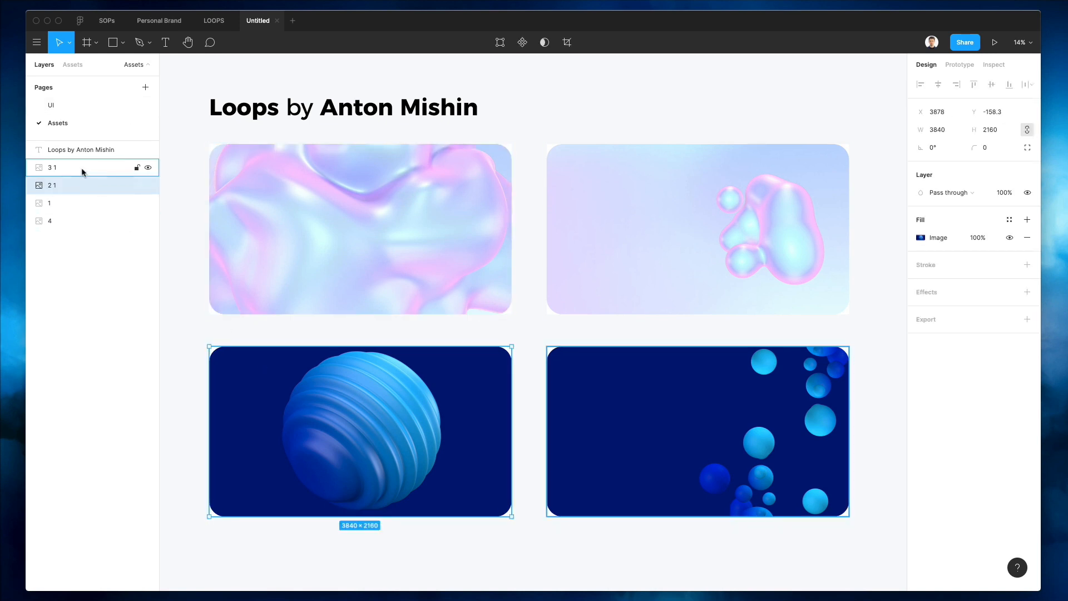
click(51, 106)
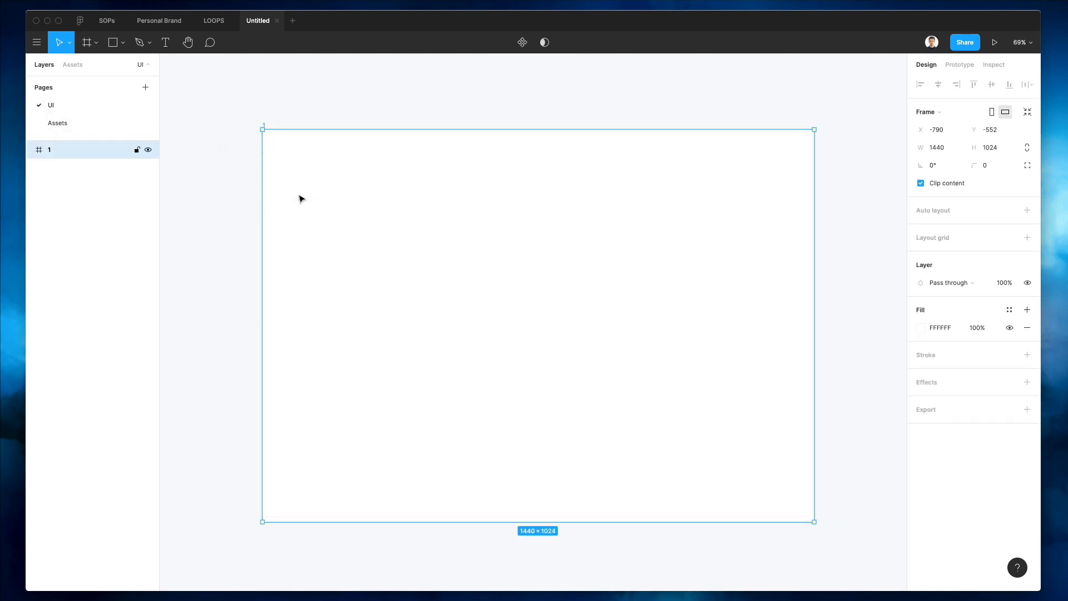
key(super+v)
- Scale the pasted sphere image proportionally to about 1820 × 1024 so it fills the frame's height, and center it in the frame
scroll(384, 231, down, 5)
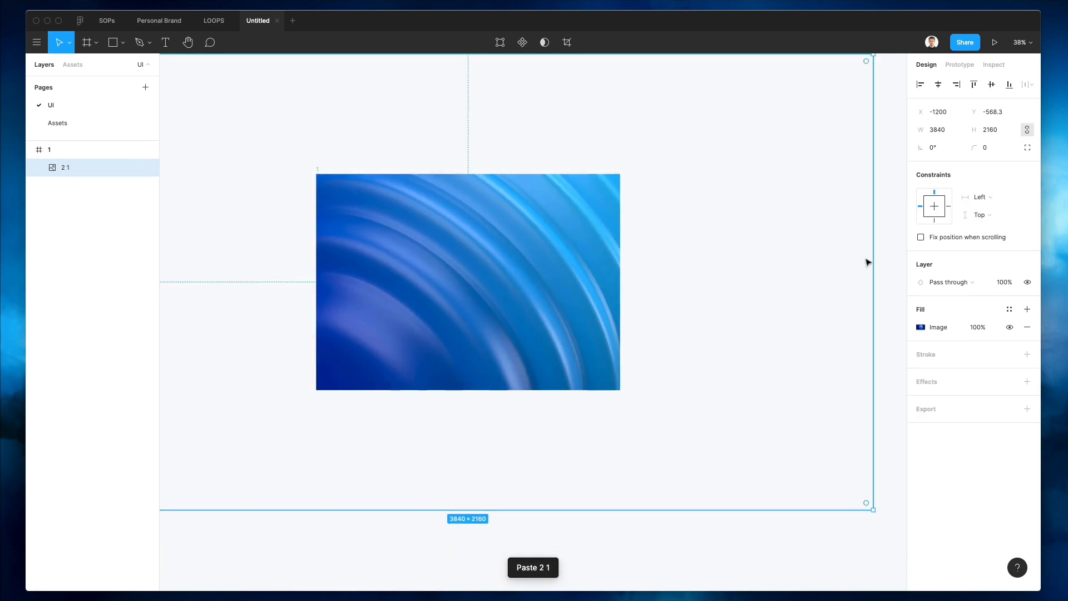
drag(868, 262, 657, 261)
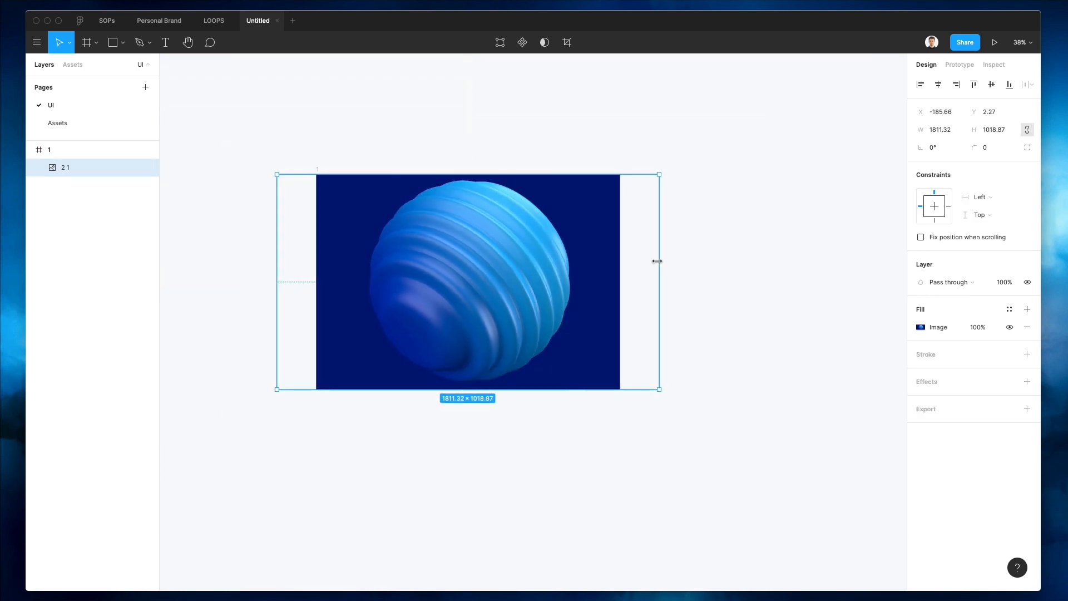
click(500, 158)
scroll(527, 166, up, 3)
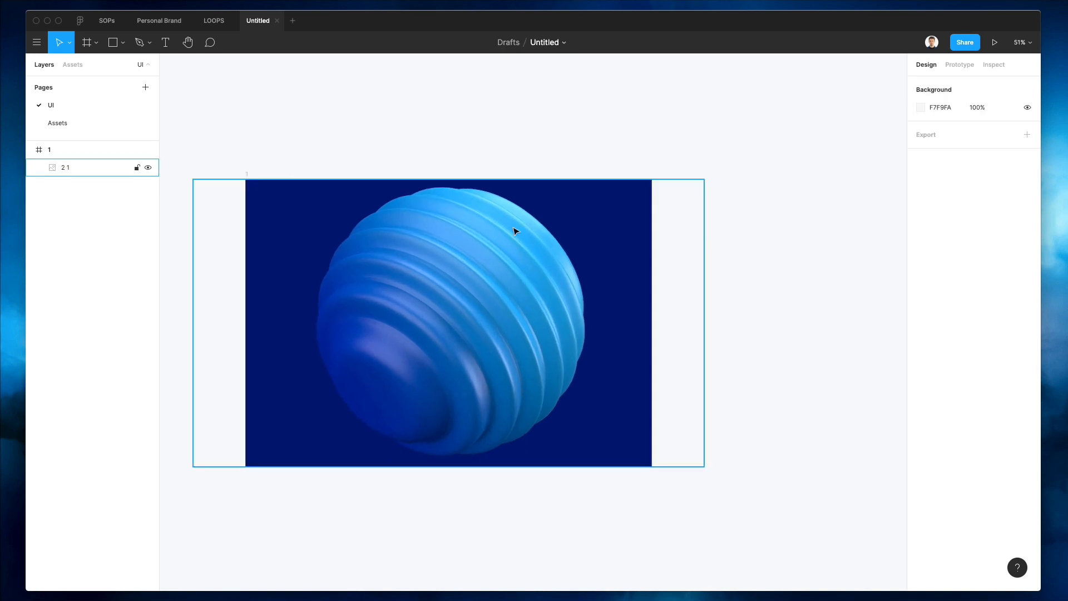
click(529, 179)
drag(529, 178, 531, 168)
drag(535, 223, 535, 228)
drag(721, 225, 715, 227)
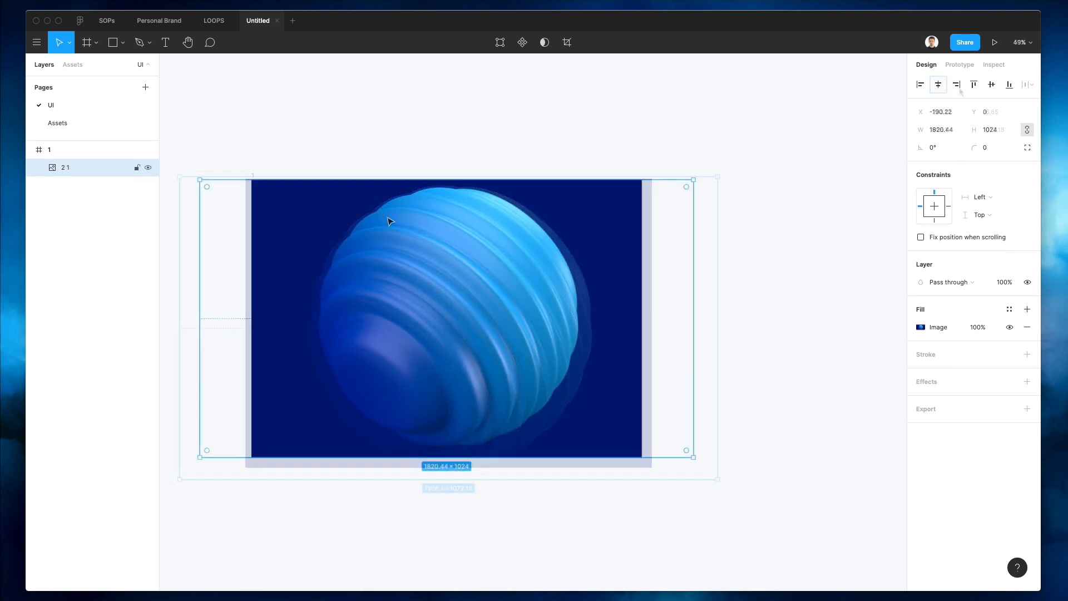
scroll(386, 224, up, 3)
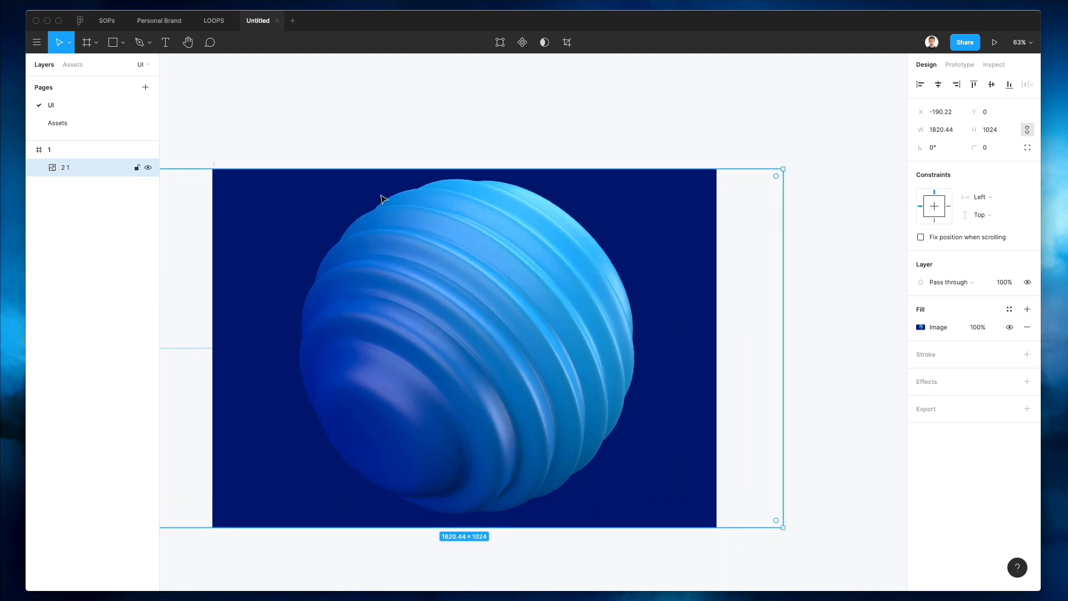
click(164, 44)
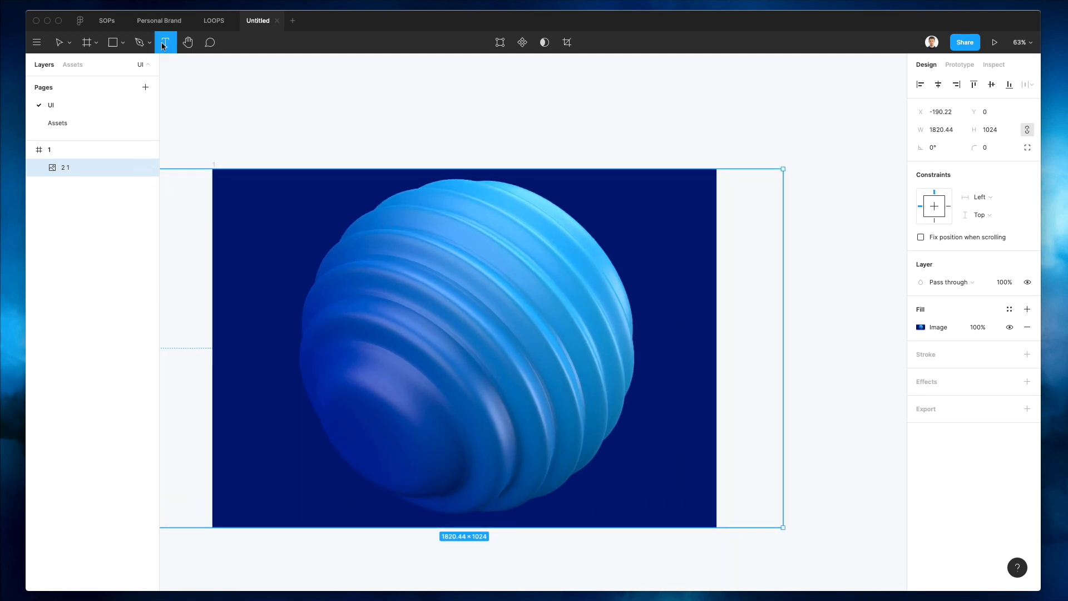
click(228, 185)
scroll(225, 184, up, 5)
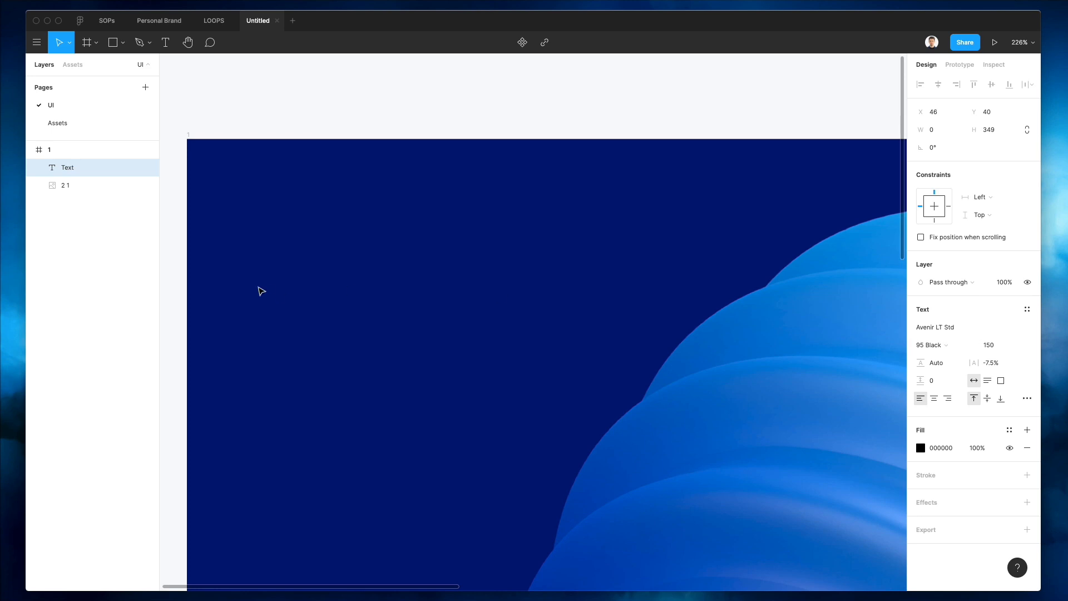
key(Escape)
- Add the title text "Supreme" near the frame's upper-left corner at about X 51, Y 55
scroll(291, 236, down, 3)
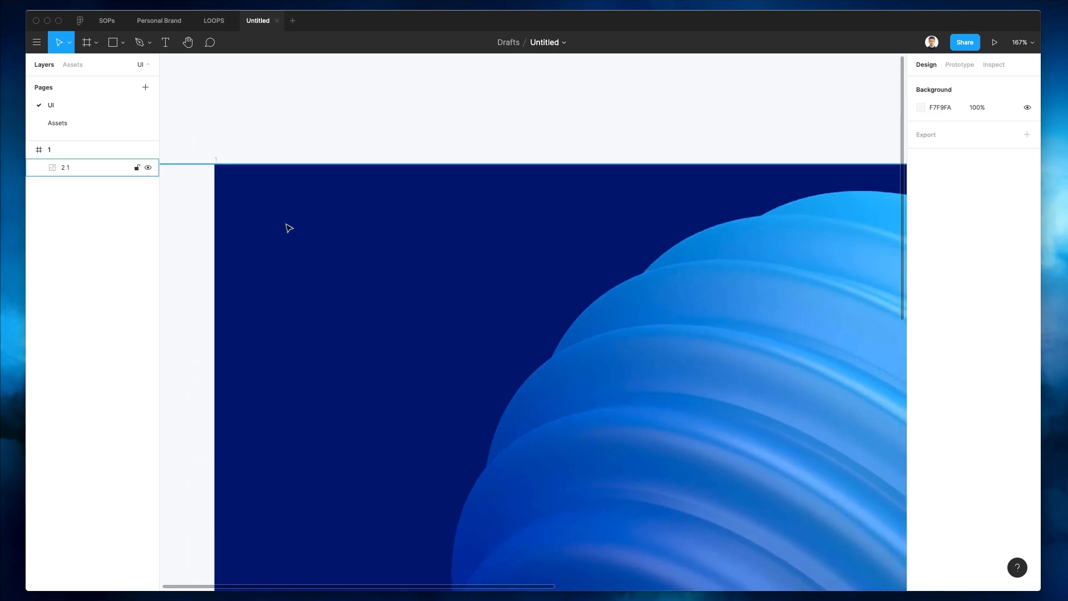
key(t)
click(263, 216)
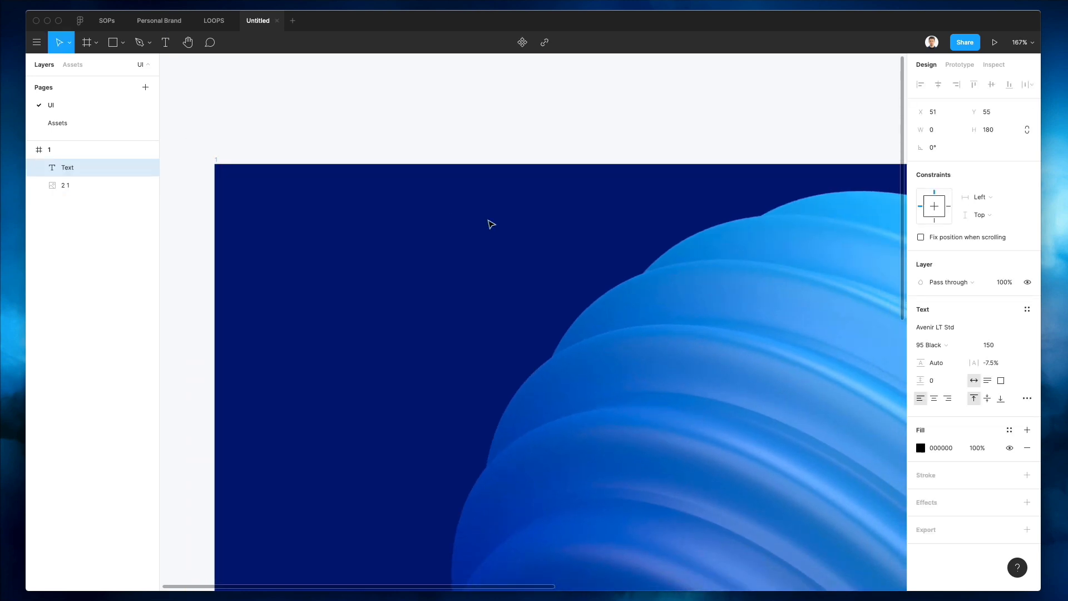
text(Supreme)
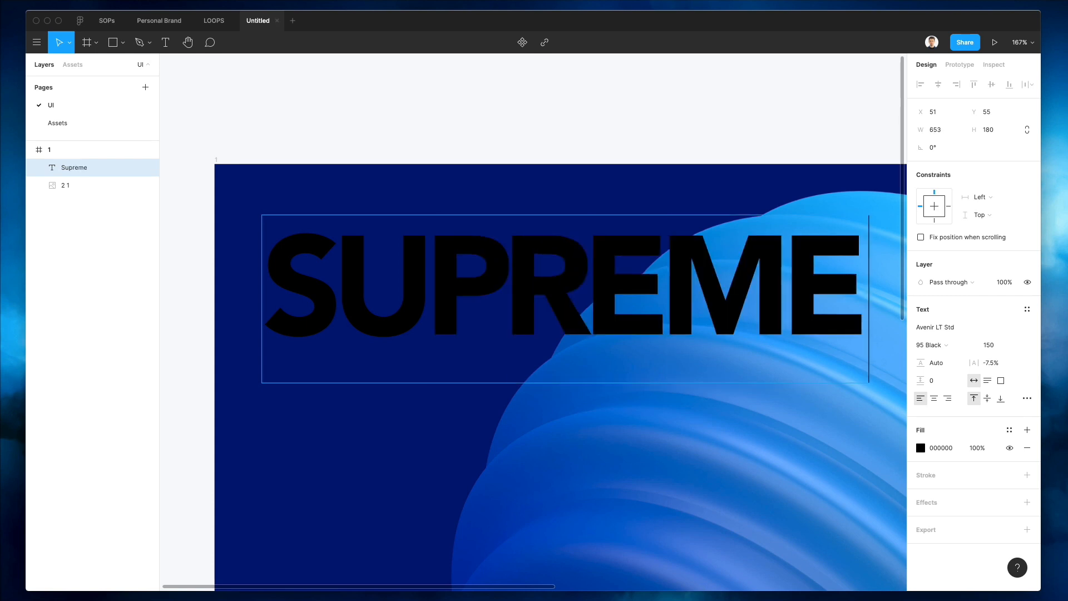
- Change the Supreme title's fill color to white (FFFFFF)
scroll(465, 223, down, 5)
double_click(564, 246)
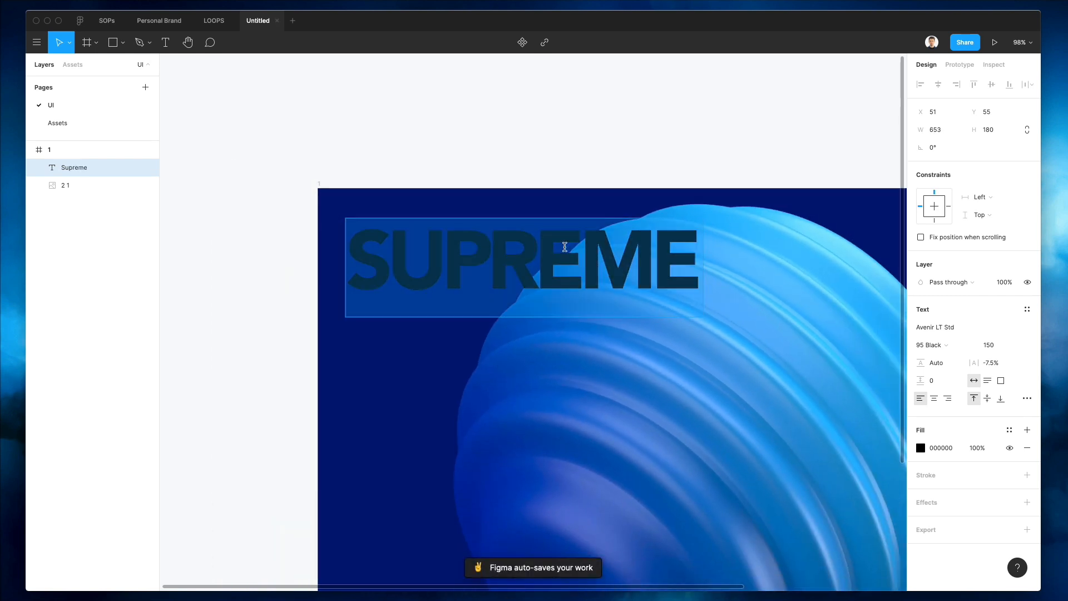
click(917, 451)
drag(815, 403, 596, 155)
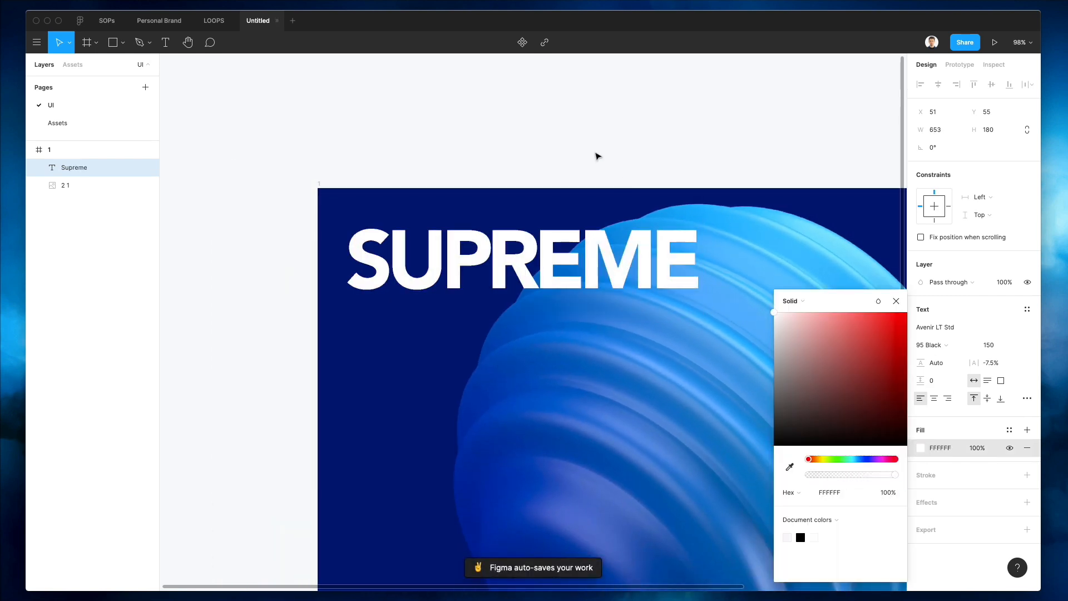
click(584, 138)
- Scale the Supreme title proportionally down to about 213 × 59 in the frame's upper-left corner
scroll(584, 137, down, 3)
scroll(583, 137, down, 1)
click(623, 169)
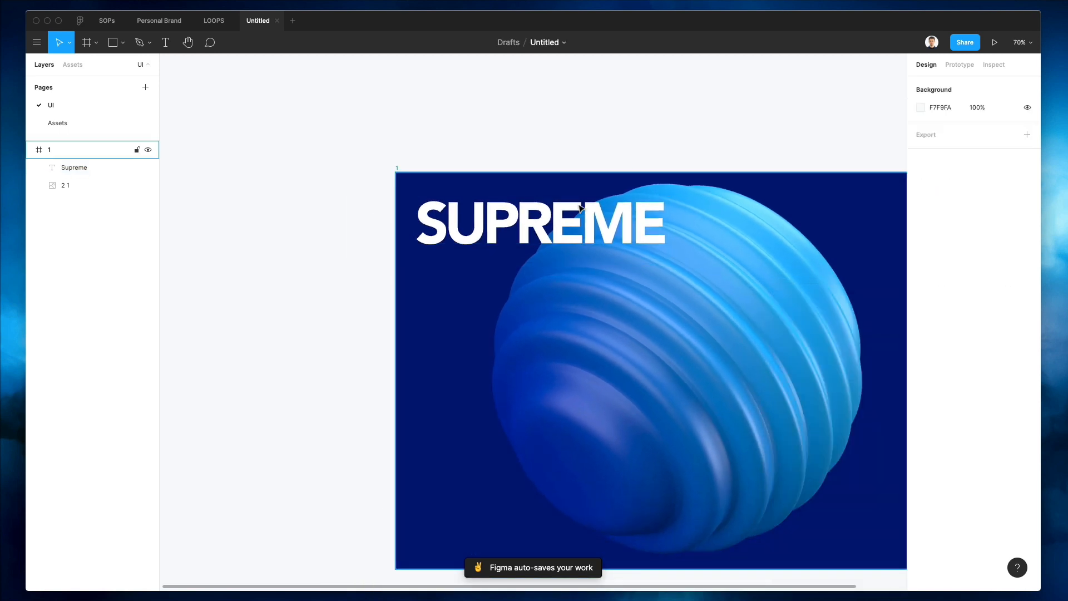
click(578, 237)
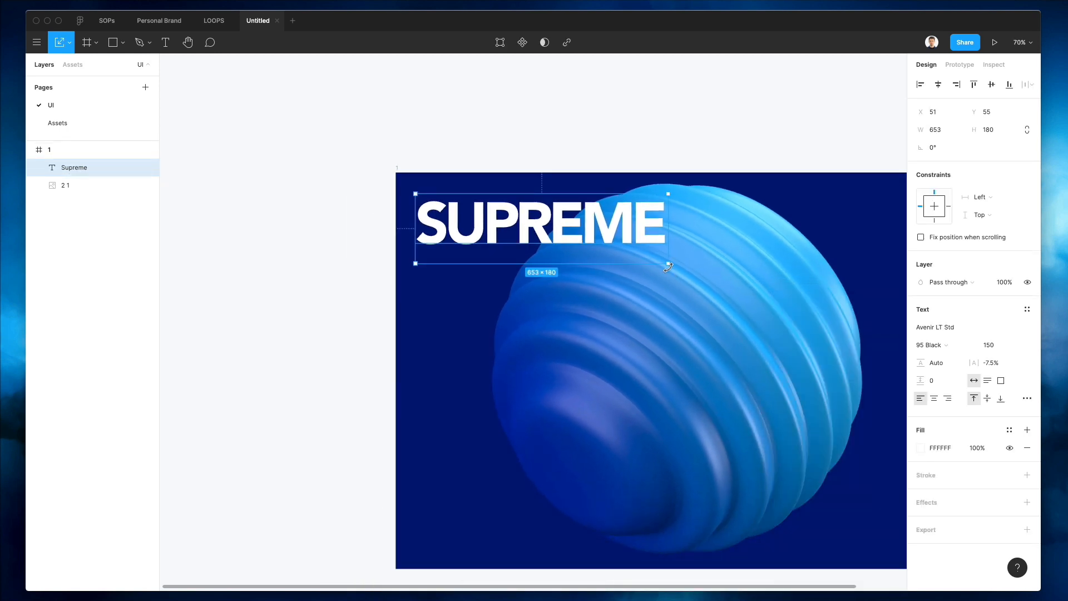
drag(668, 263, 466, 205)
scroll(458, 206, right, 5)
scroll(414, 191, down, 1)
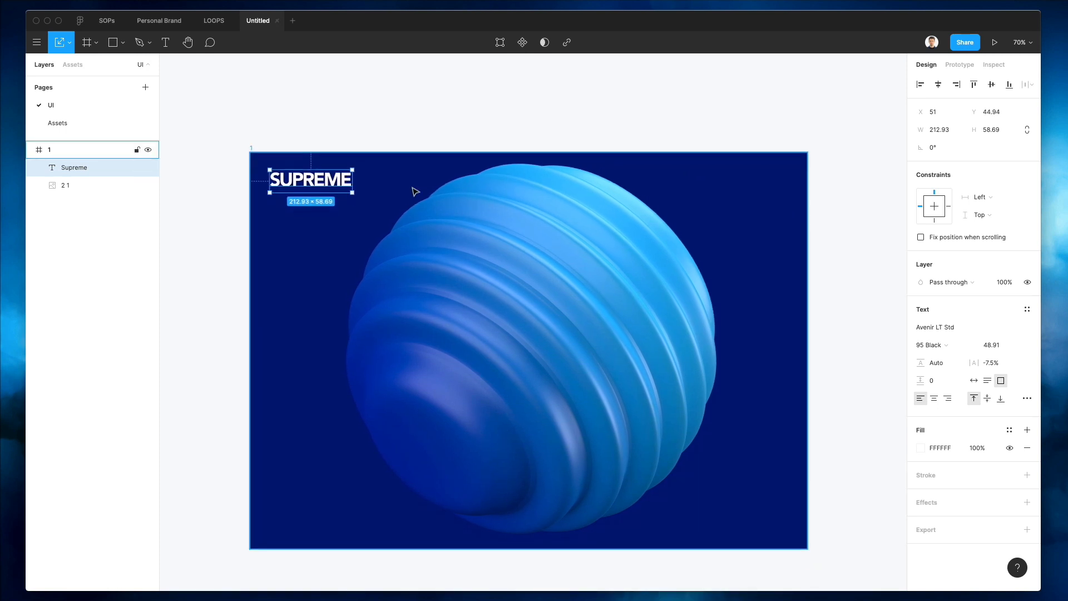
click(399, 133)
- Change the Supreme title's font to Montserrat Black
click(310, 179)
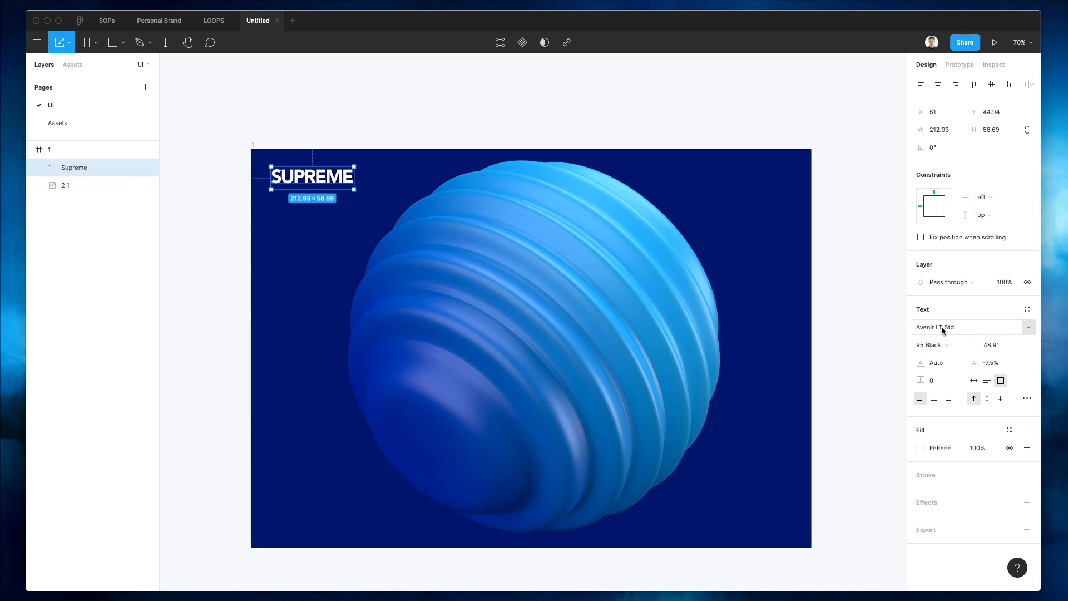
click(956, 330)
text(Montserr)
key(Return)
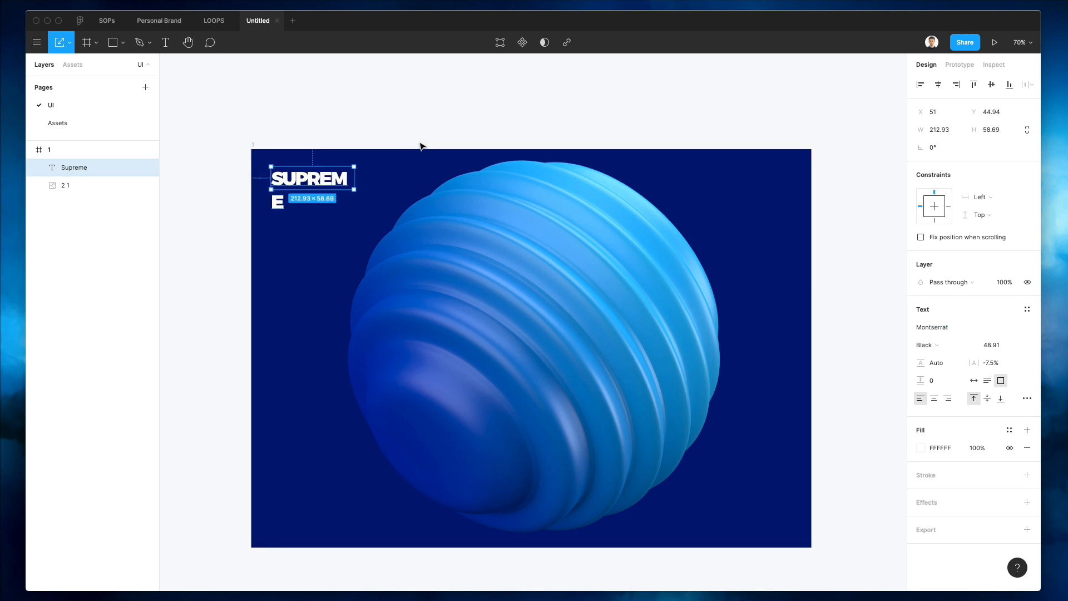
click(421, 144)
- Widen the Supreme title's text box to about 333 and set its letter spacing to 2.5%
click(334, 180)
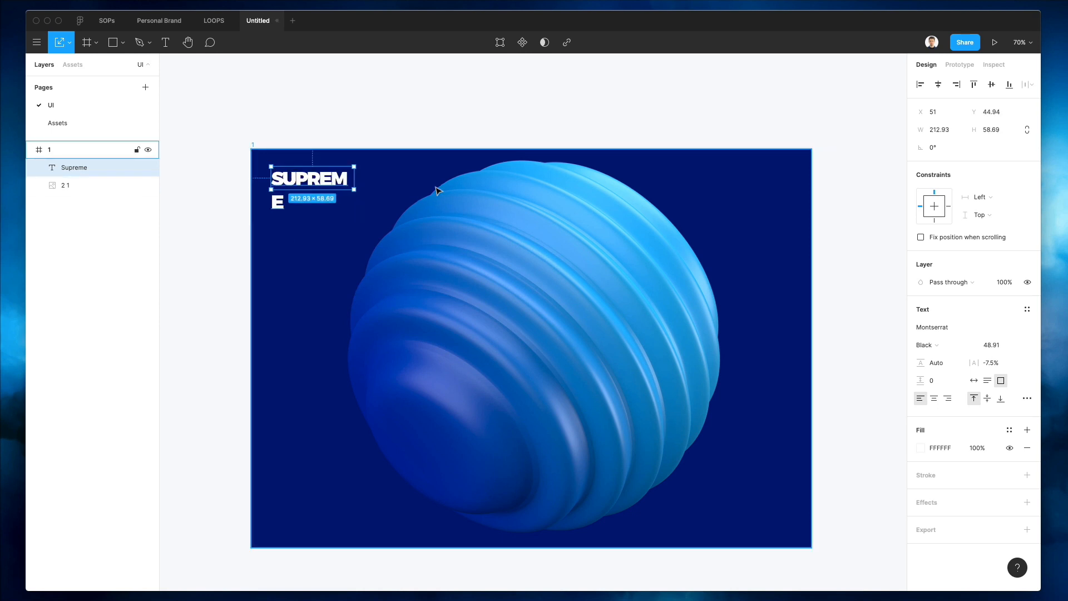
drag(354, 178, 400, 180)
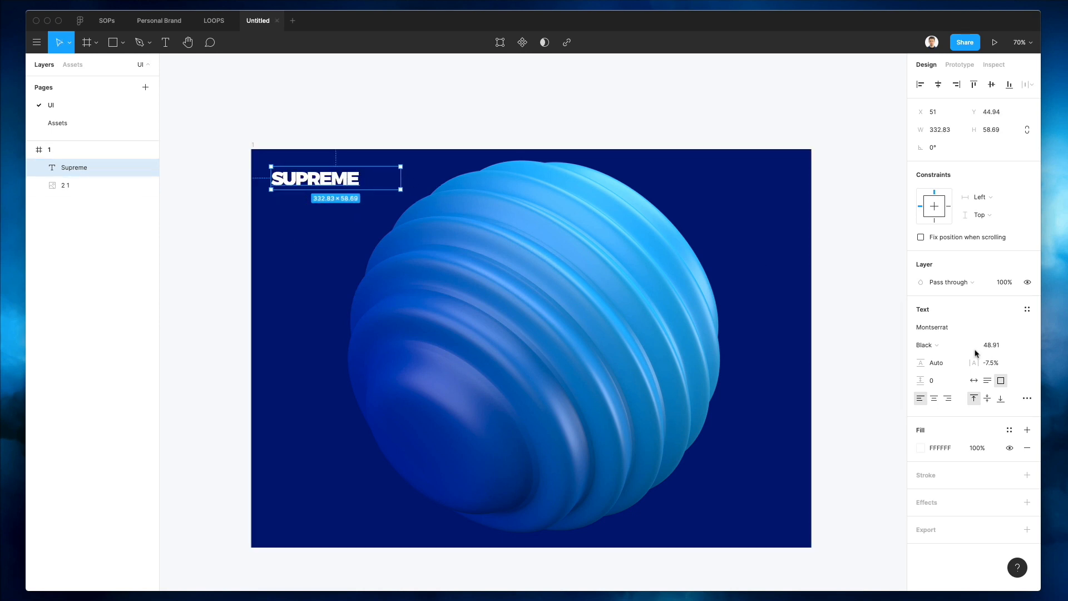
drag(973, 363, 985, 362)
click(422, 179)
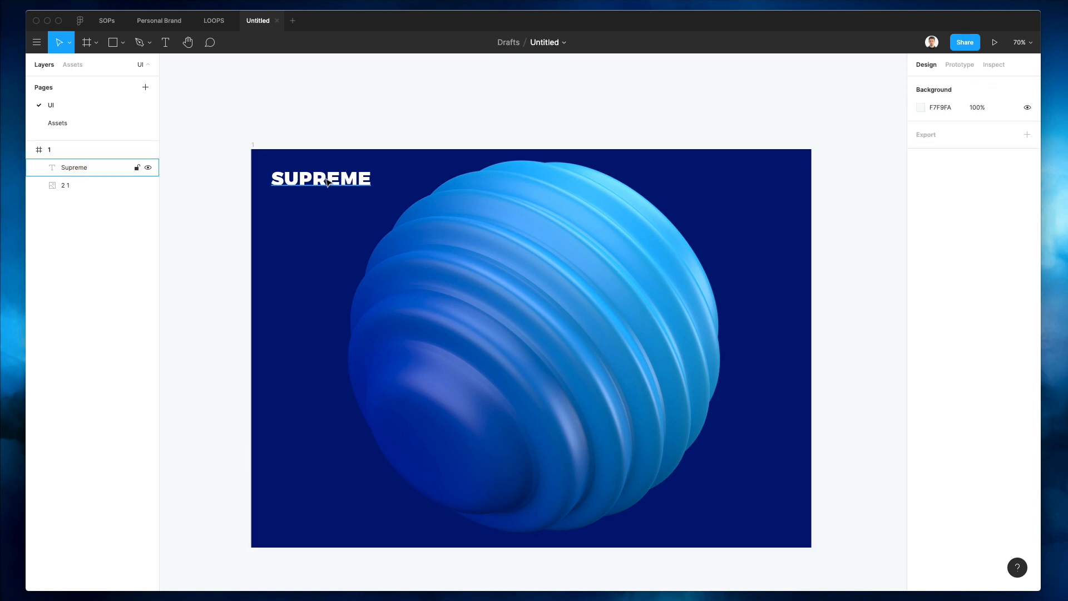
- Duplicate the Supreme title and place the copy near the frame's middle at about X 368, Y 443
drag(331, 184, 448, 340)
click(358, 128)
ctrl+scroll(478, 306, up, 3)
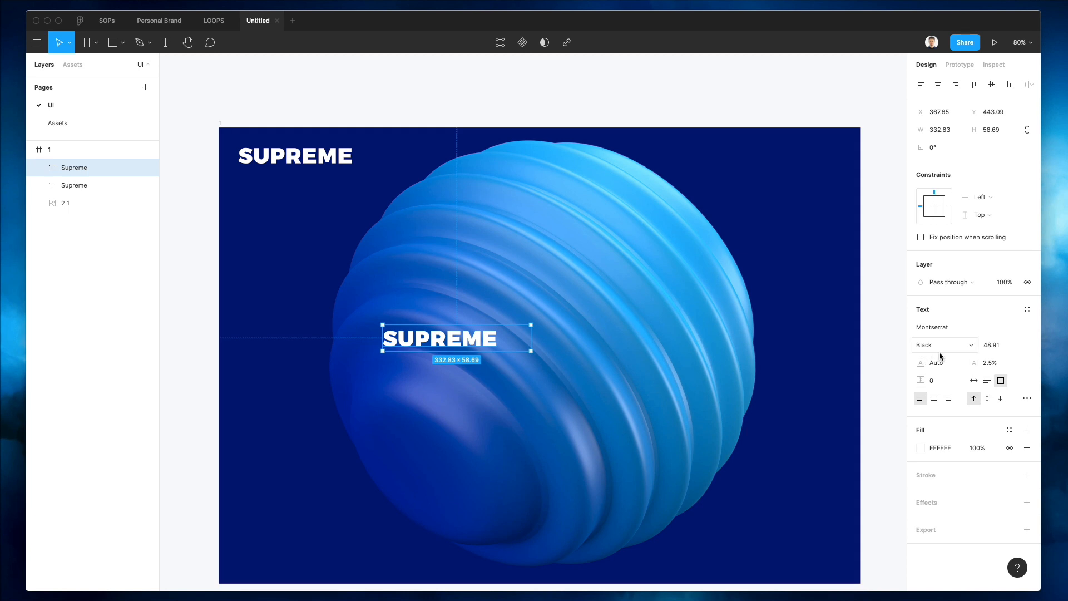
- Replace the copied title's text with "This is going to be a revolution"
key(Return)
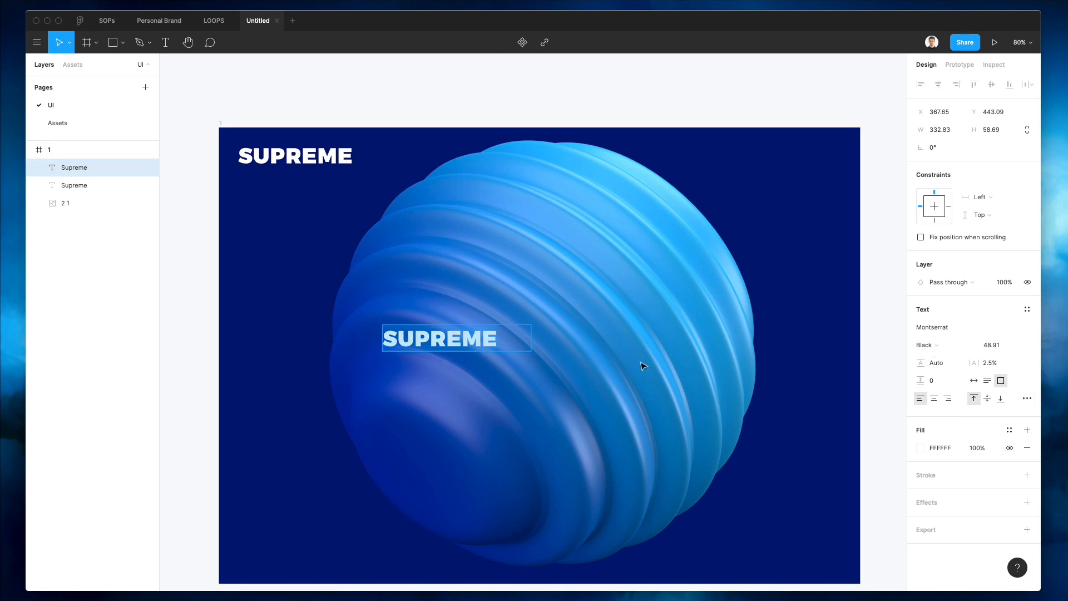
text(This is go)
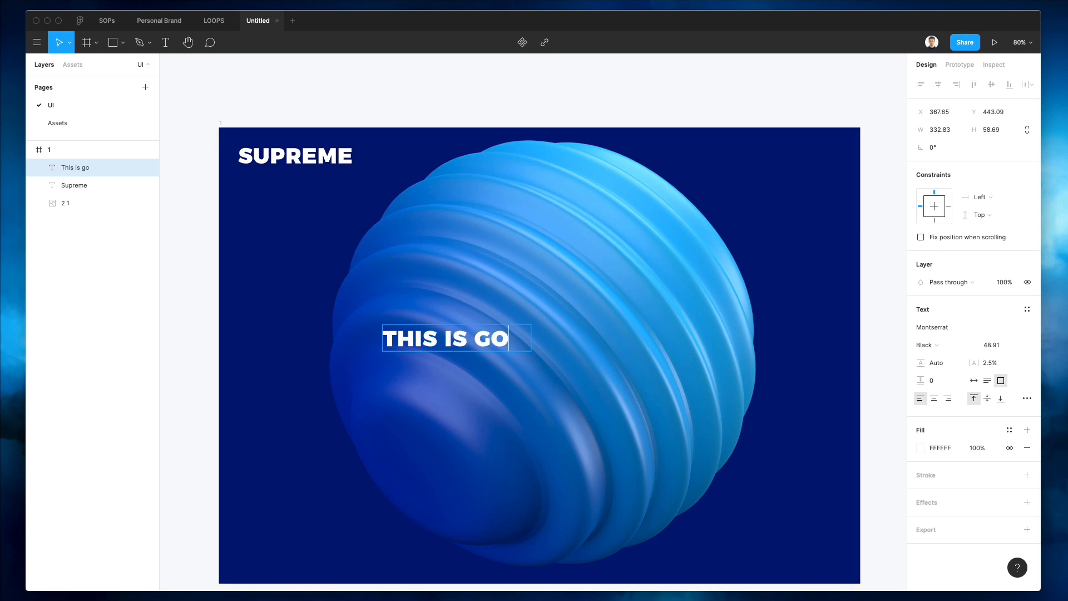
text(ing to be a rev)
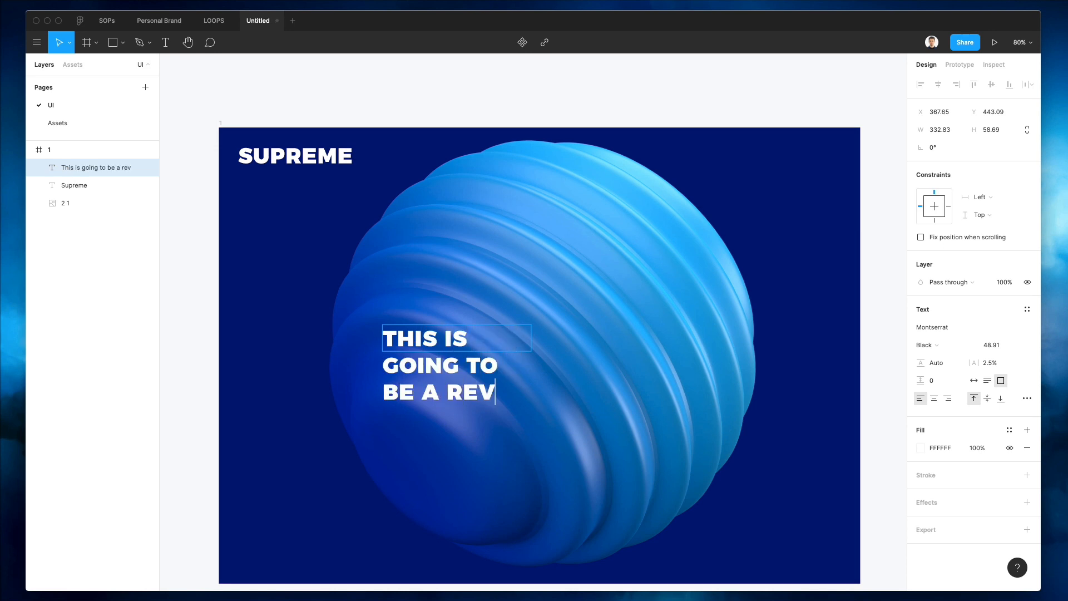
text(olution)
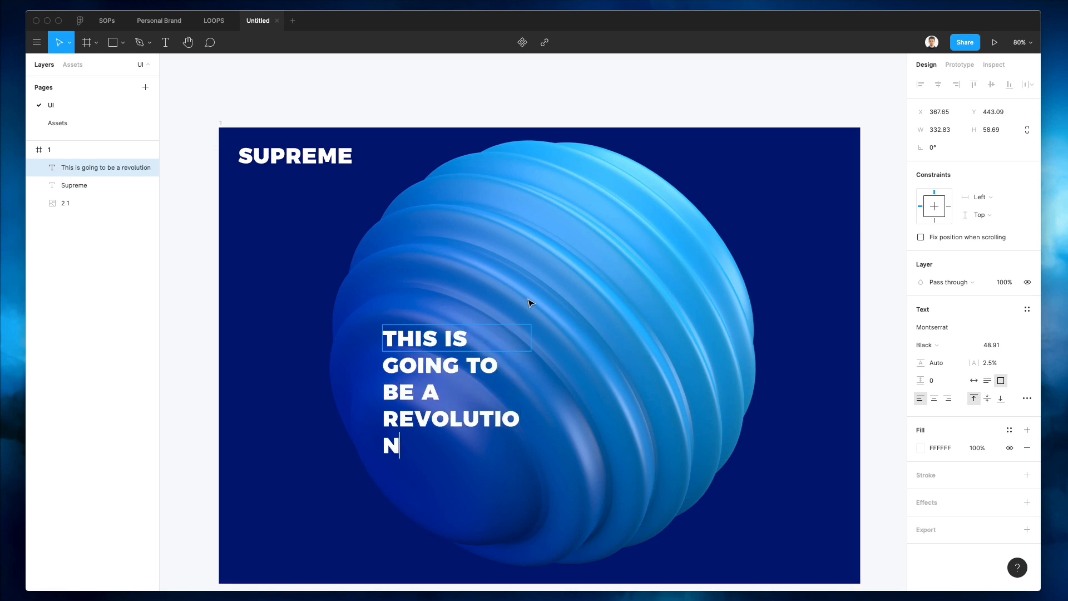
key(Escape)
- Widen the headline's text box to about 979 and center it horizontally and vertically in the frame
drag(530, 340, 673, 344)
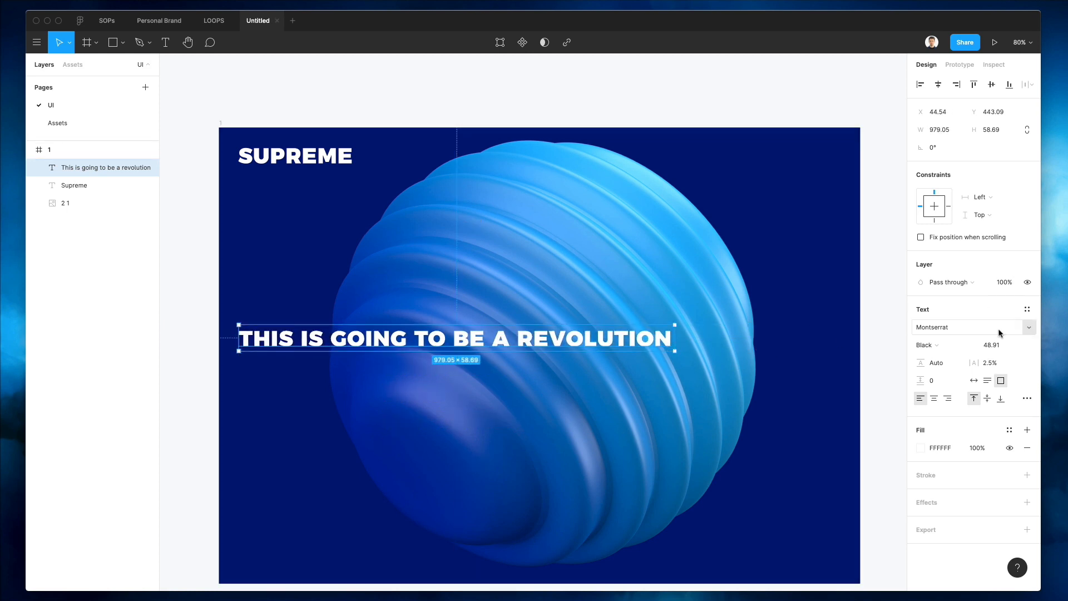
click(938, 84)
click(991, 84)
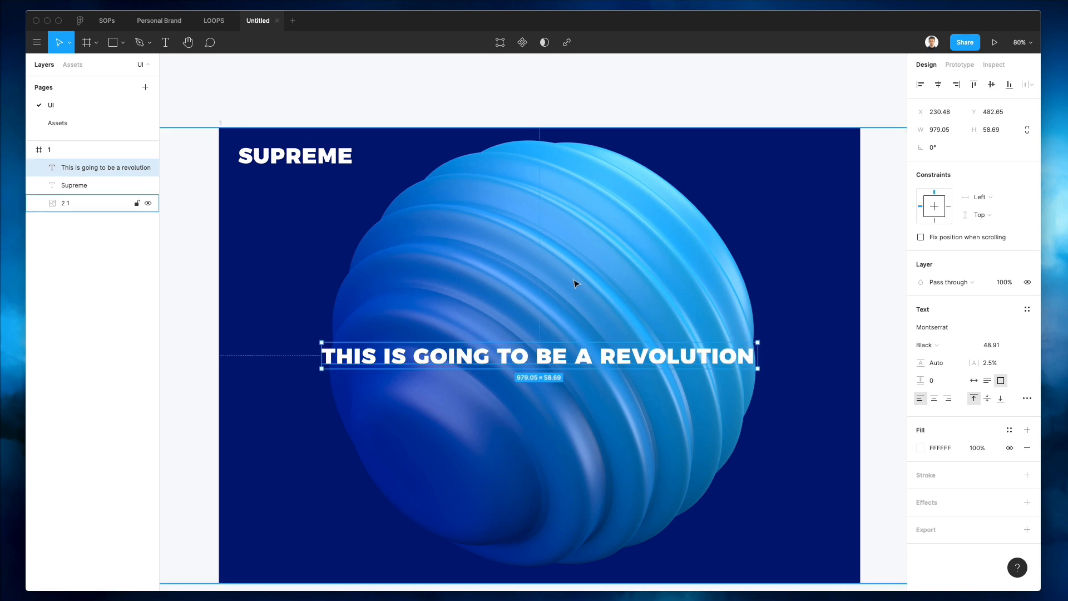
- Increase the headline's font size to 128.91
scroll(576, 284, down, 3)
click(1003, 345)
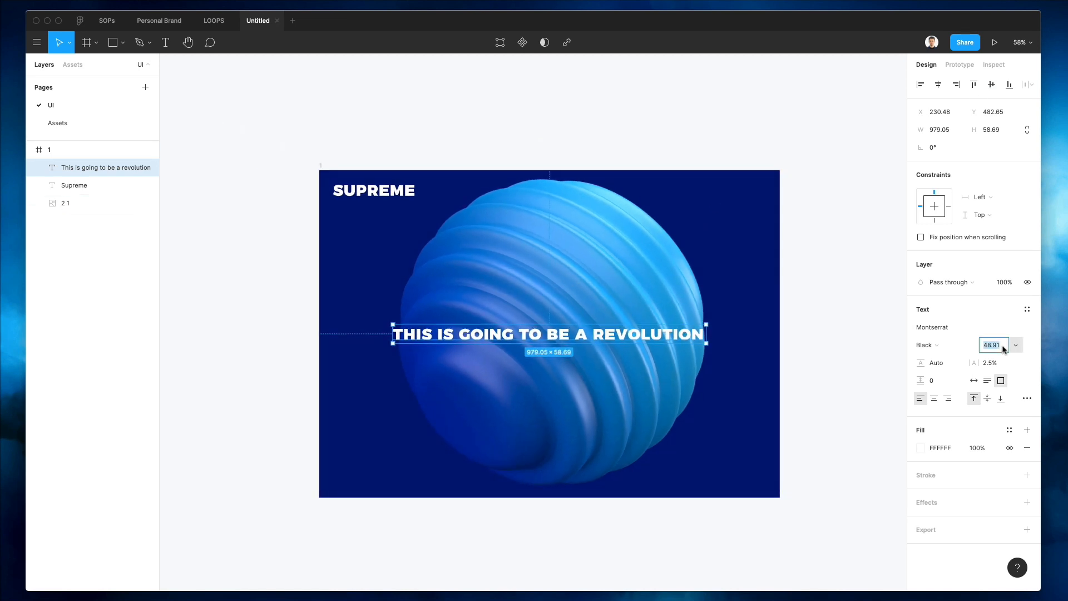
key(shift+Up)
key(shift+Up)
key(shift+Up)
key(shift+Up)
key(shift+Up)
key(shift+Up)
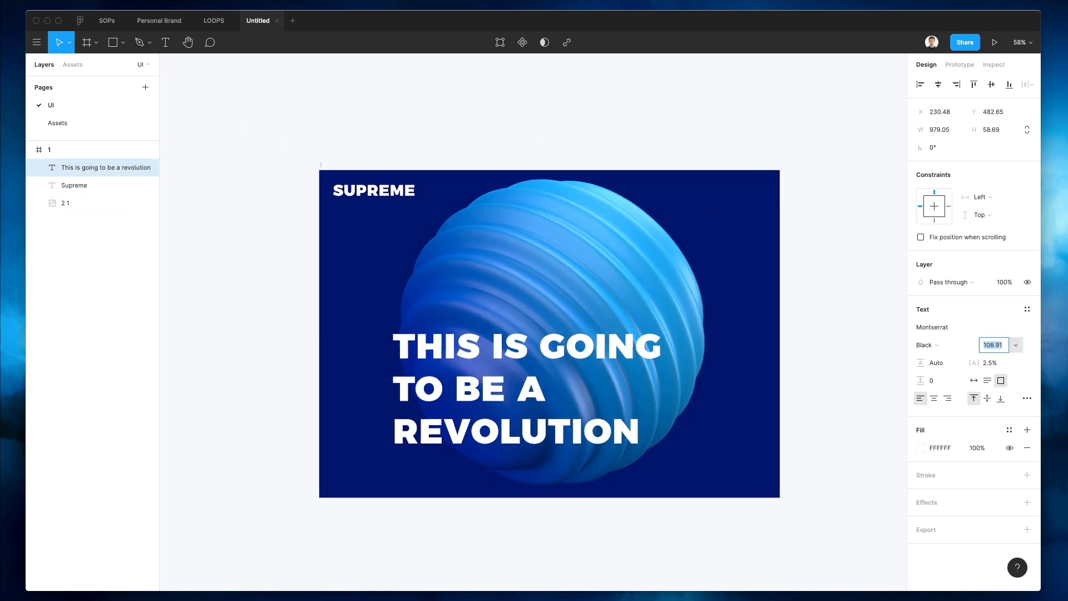
key(shift+Up)
key(shift+Up)
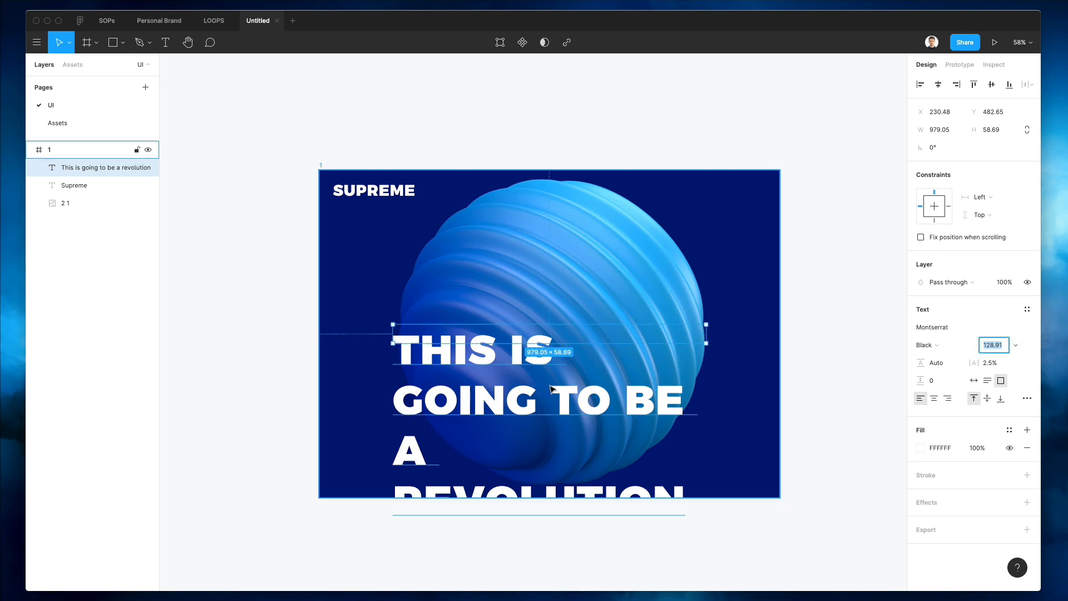
- Enlarge the headline's text box to about 1166 × 488 around the frame's center and center-align its text
click(697, 333)
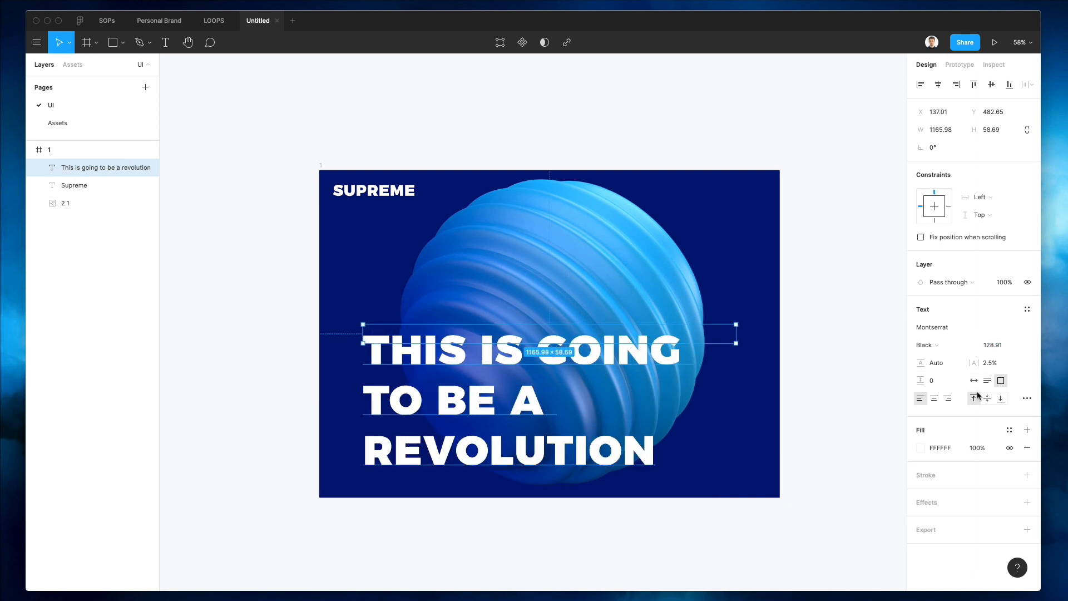
click(934, 398)
drag(616, 340, 586, 287)
- Scale the Supreme title in the frame's upper-left corner proportionally down to about 224 × 39
click(378, 194)
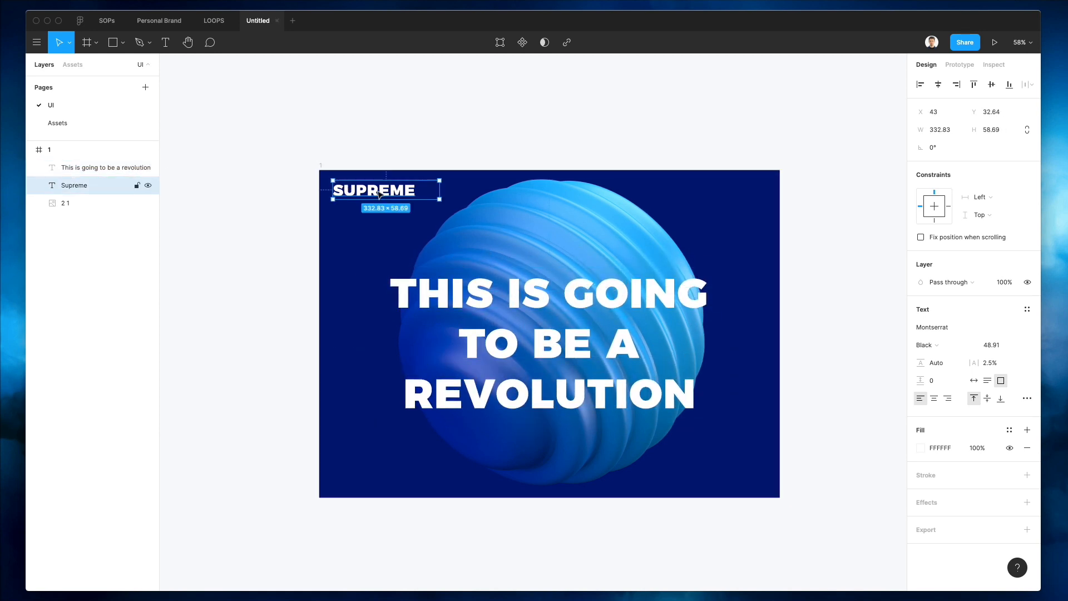
key(k)
drag(439, 198, 400, 195)
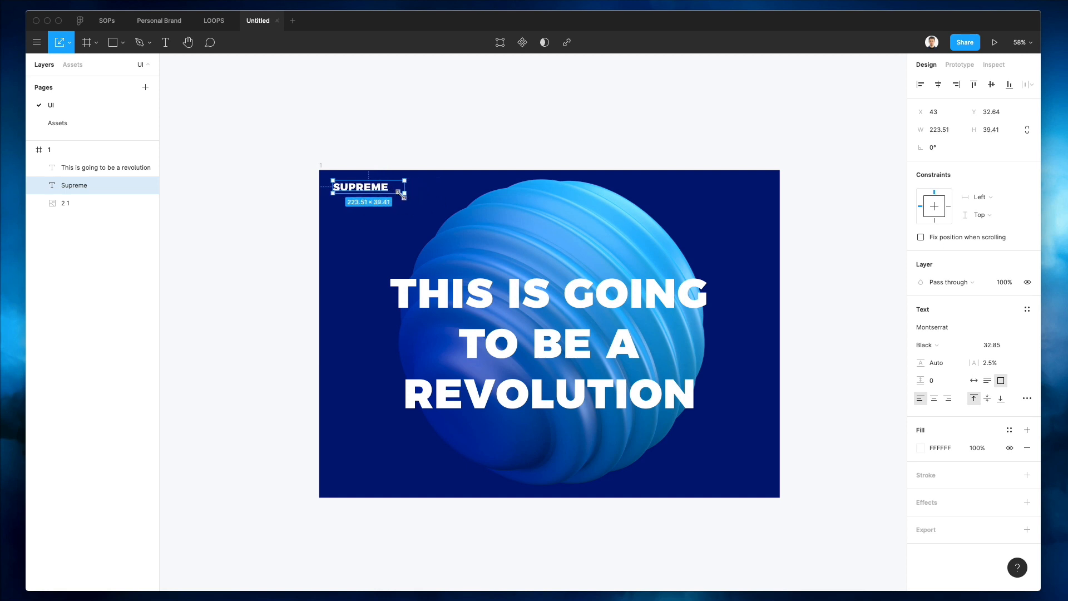
click(411, 153)
- Scale the headline proportionally to about 914 × 383 and set its letter spacing to -0.5%
scroll(445, 172, up, 3)
click(453, 445)
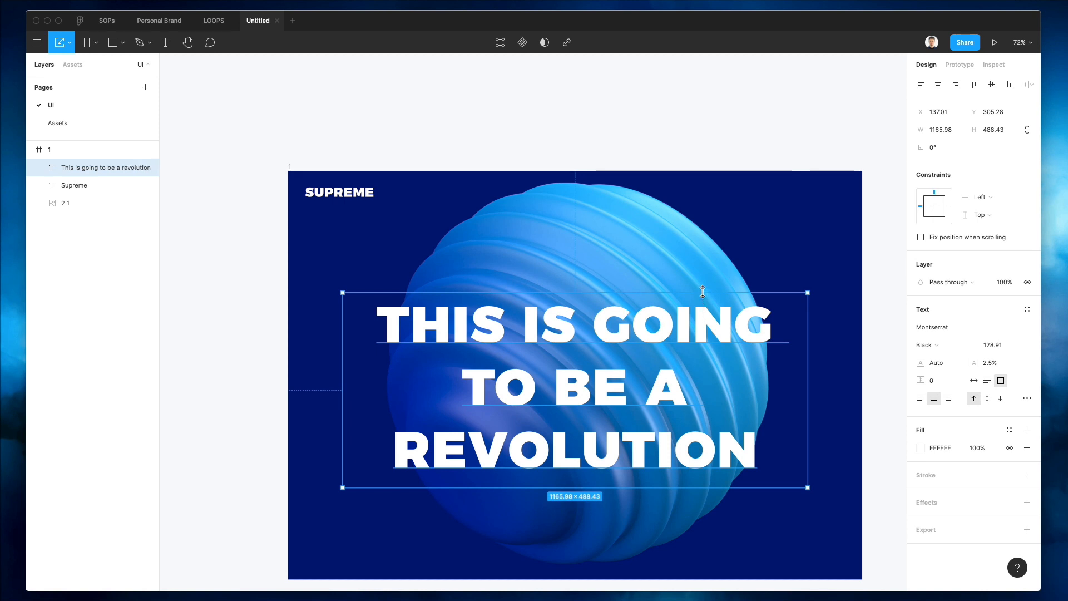
drag(704, 291, 700, 313)
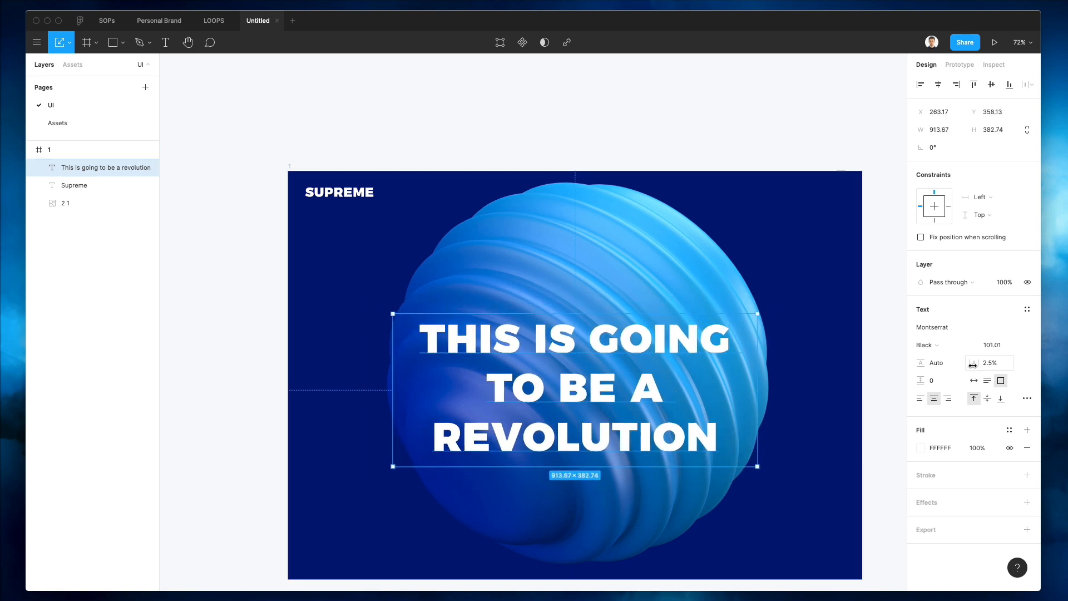
drag(975, 362, 976, 365)
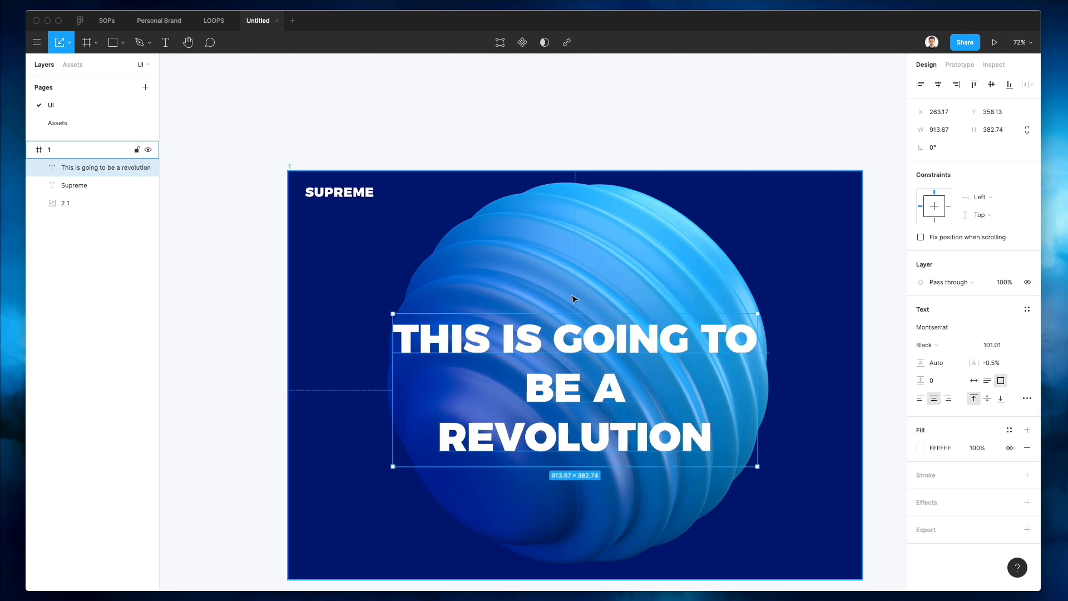
- Set the headline to auto width and break it into two lines before "be a revolution"
double_click(710, 392)
click(707, 379)
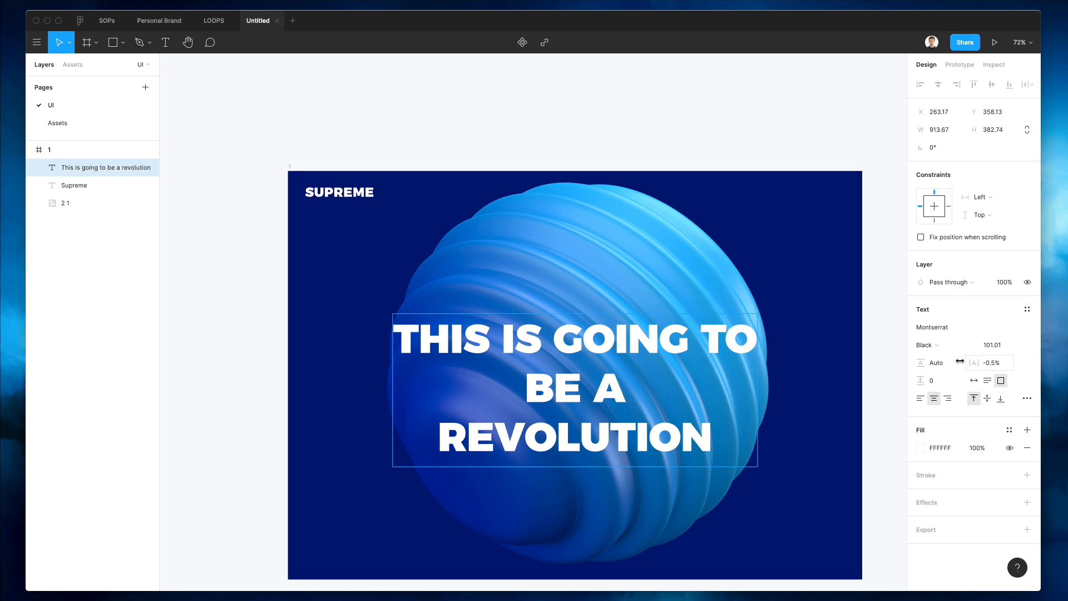
click(972, 381)
click(586, 335)
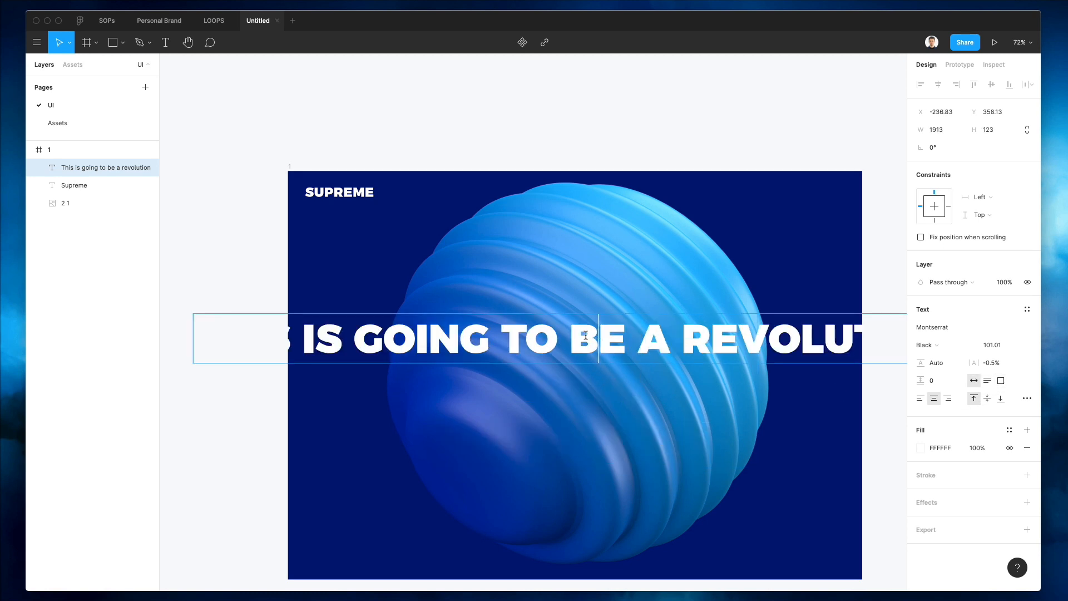
key(Return)
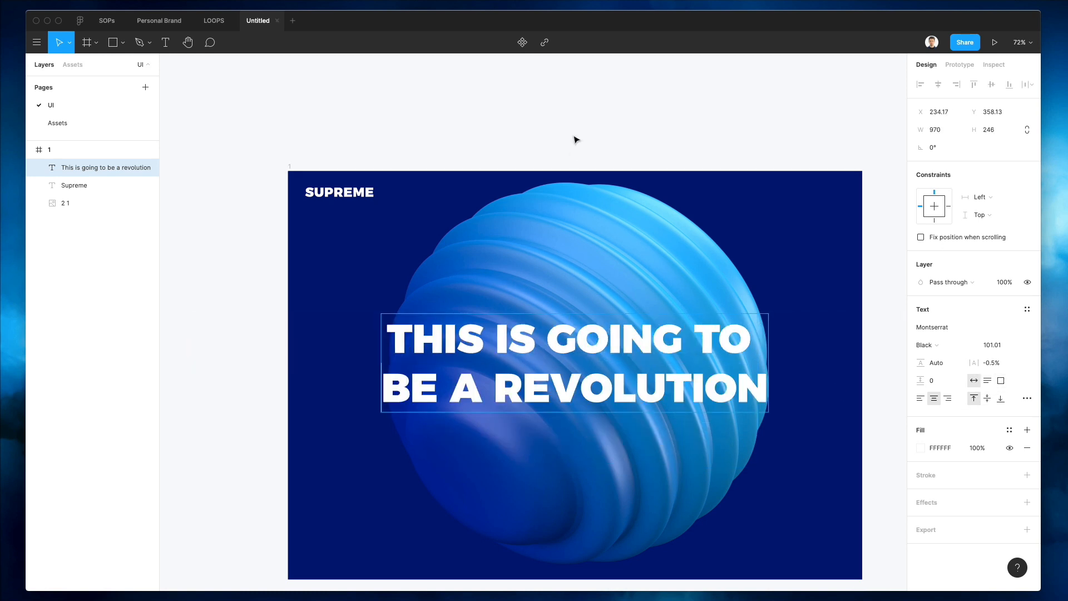
key(Escape)
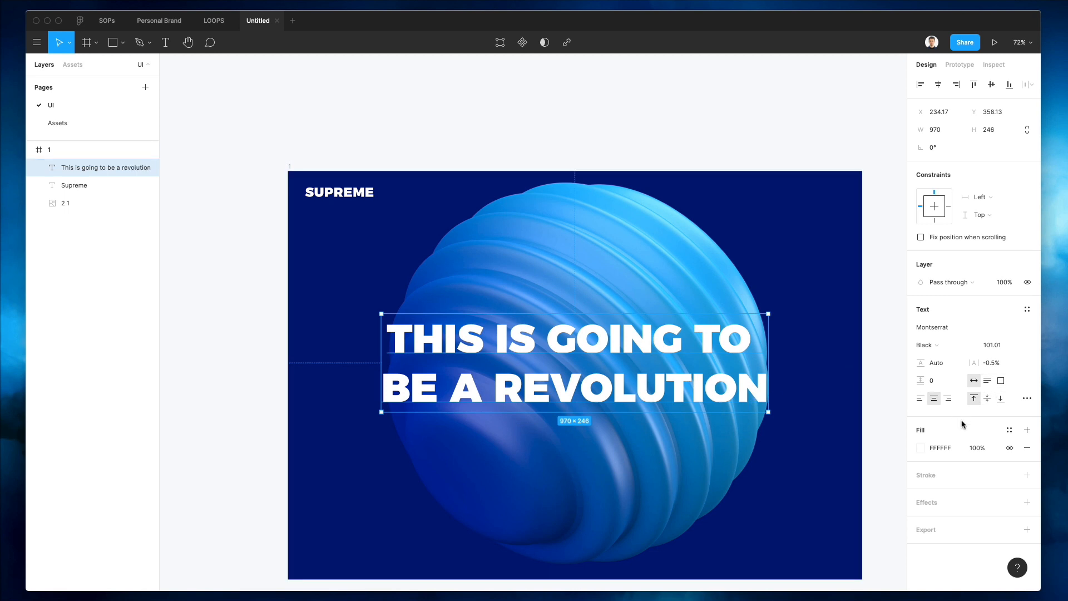
- Add a drop shadow with a blur of 24 to the headline
click(926, 503)
click(921, 520)
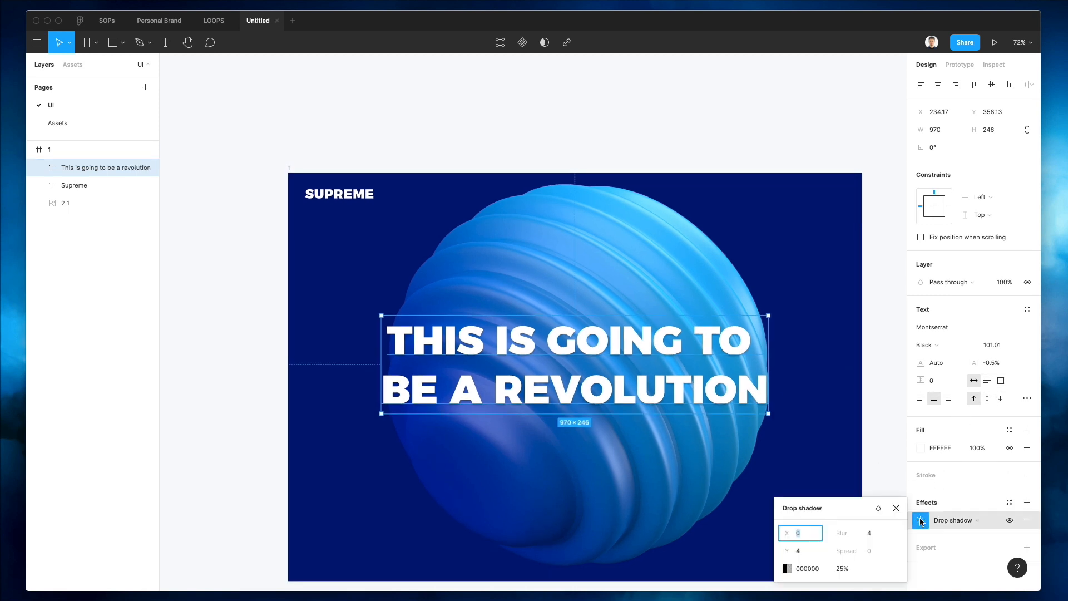
click(859, 535)
text(24)
key(Return)
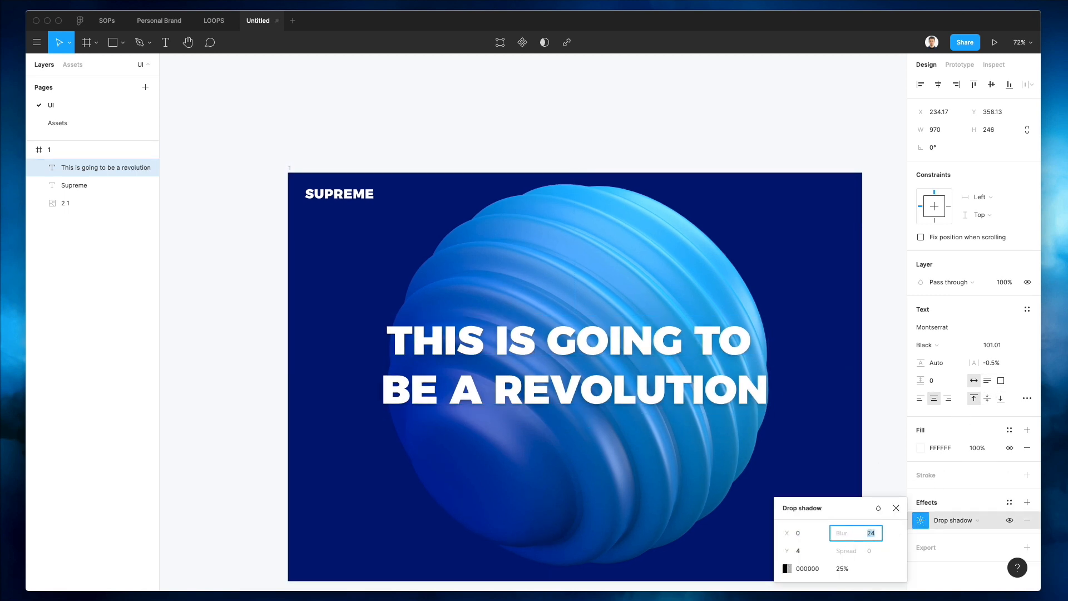
click(622, 74)
- Center the two-line headline vertically in the frame
scroll(634, 114, down, 3)
scroll(634, 115, right, 3)
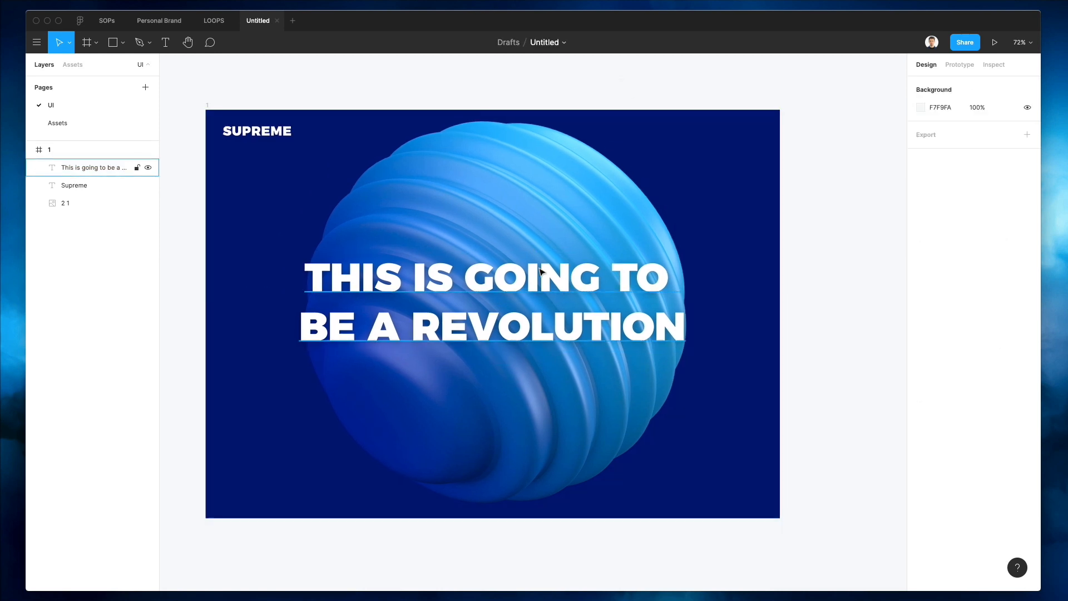
click(106, 167)
click(991, 84)
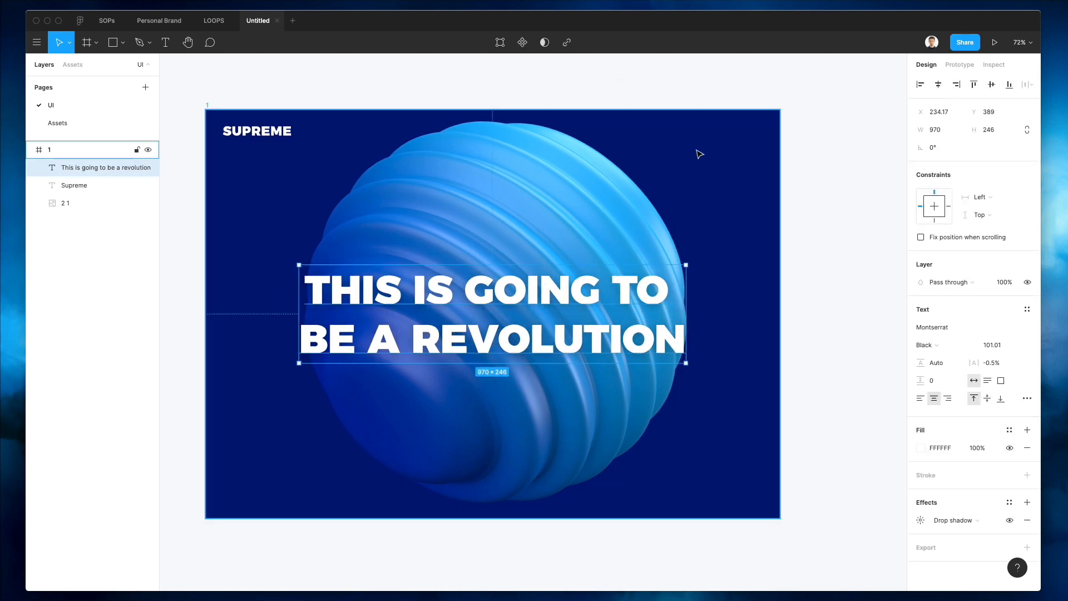
click(594, 95)
- Duplicate the Supreme logo text toward the upper right of the frame and change the copy to "About"
drag(263, 139, 601, 142)
double_click(593, 138)
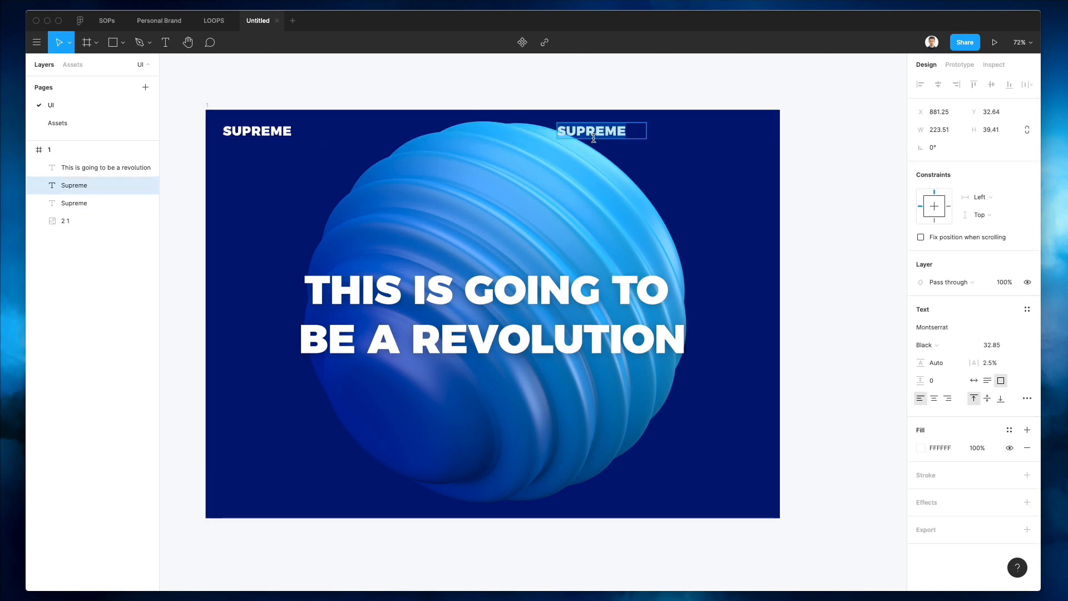
key(Escape)
scroll(565, 67, up, 3)
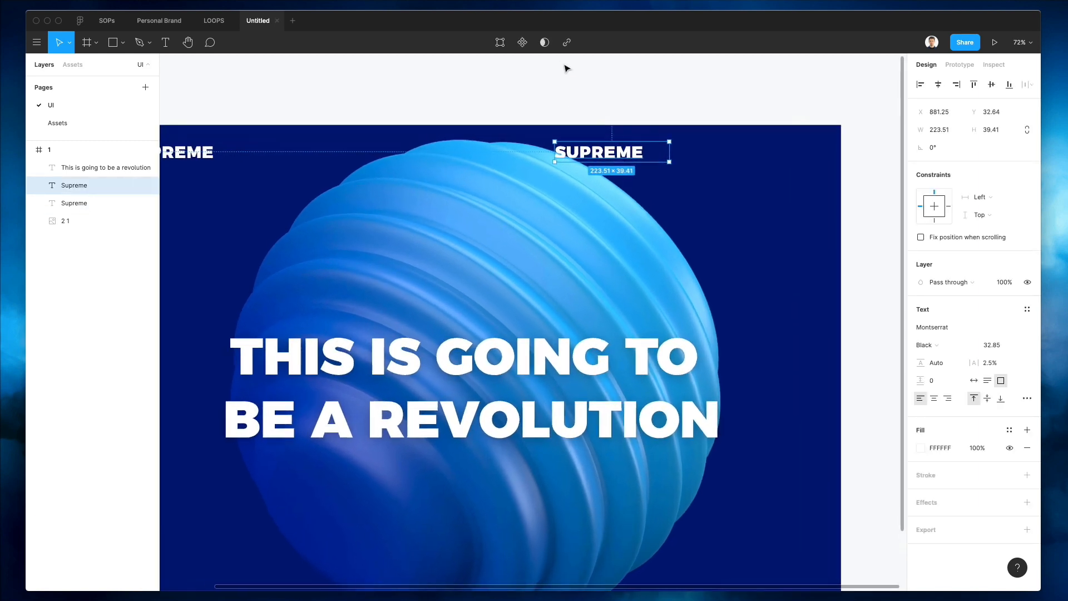
double_click(598, 140)
text(Abou)
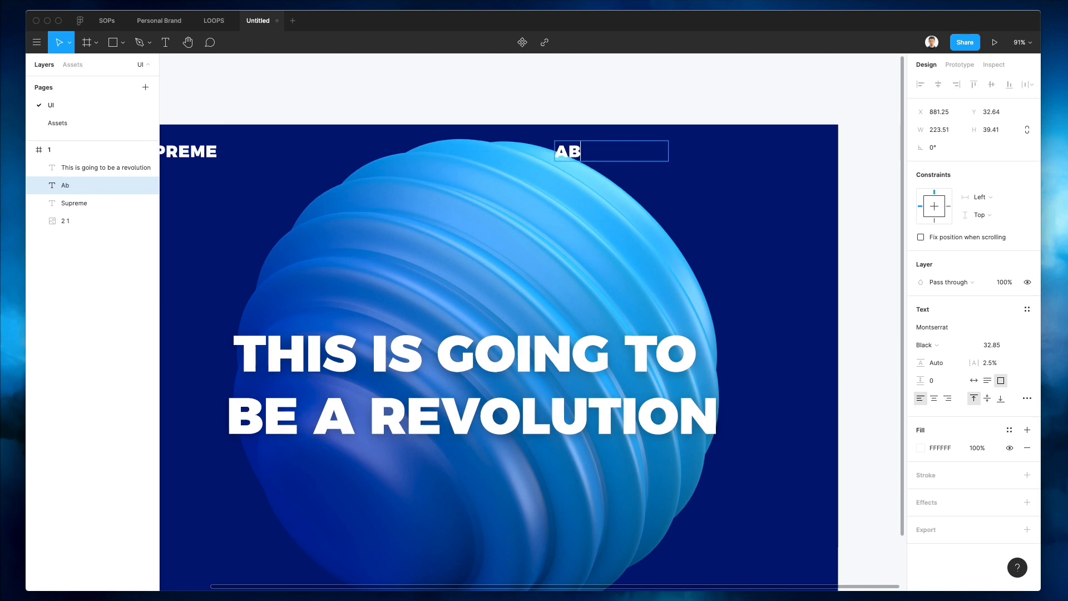
key(Escape)
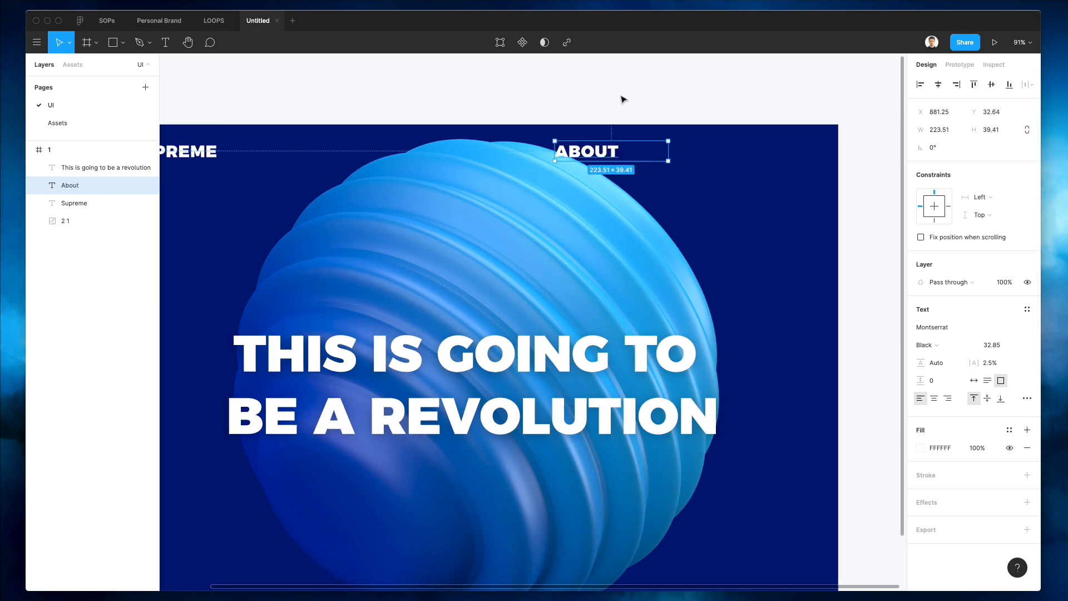
- Set the About text to Montserrat Bold at size 14.85 with auto width
key(shift+Down)
key(shift+Down)
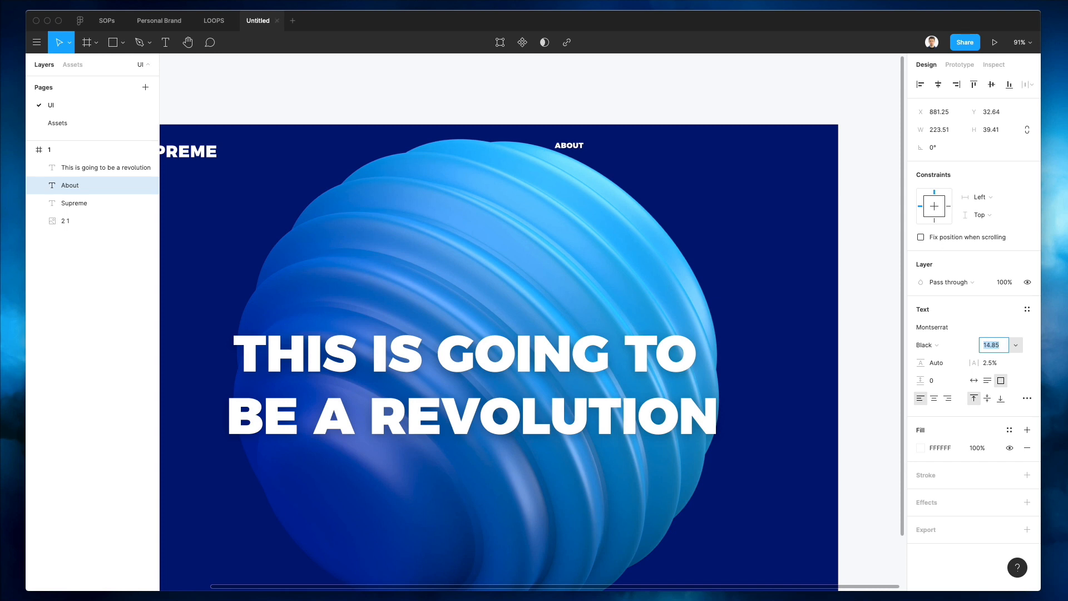
click(926, 345)
click(940, 318)
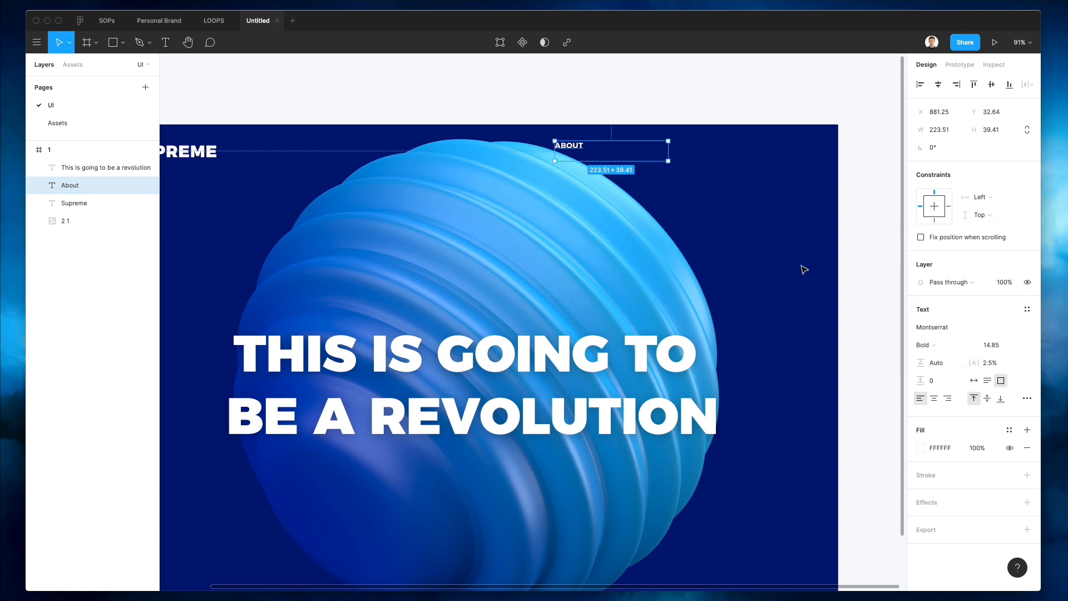
click(612, 119)
click(78, 185)
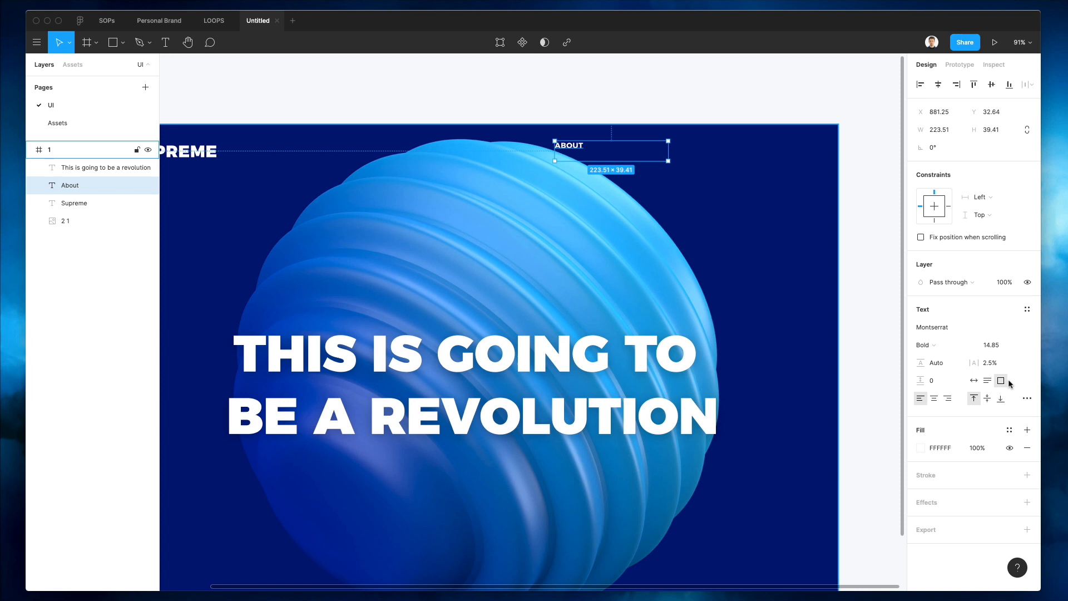
click(973, 381)
- Align About with the logo, duplicate it twice to the right at equal spacing, and change the middle copy to "Services"
drag(570, 150, 706, 155)
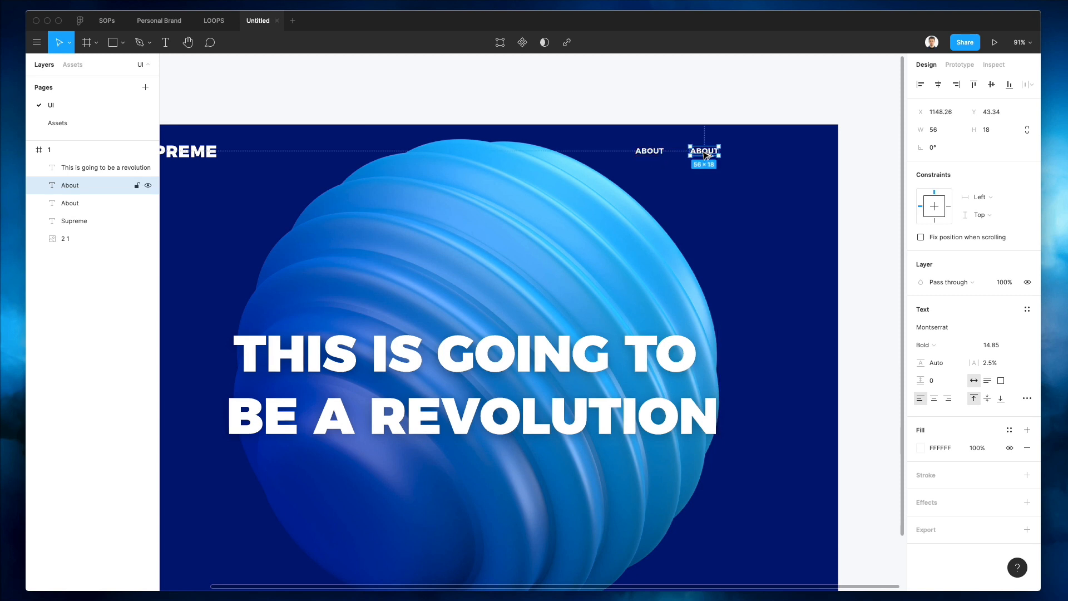
key(super+d)
click(689, 156)
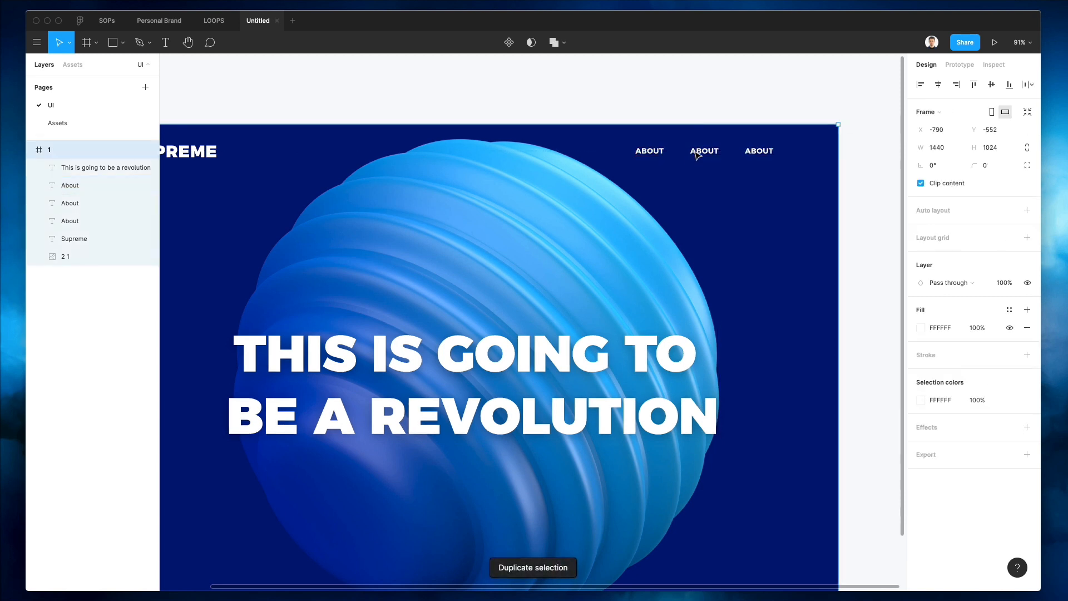
double_click(695, 151)
text(Service)
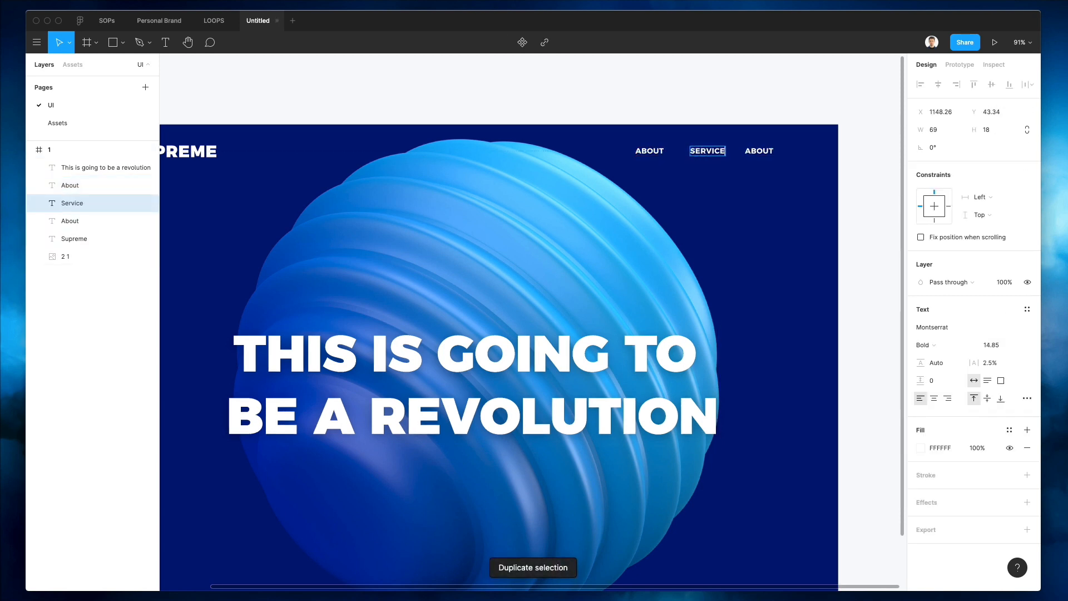
text(s)
key(Escape)
- Change the rightmost navigation copy to "Contacts" and shift it right to even out the gap after Services
click(761, 154)
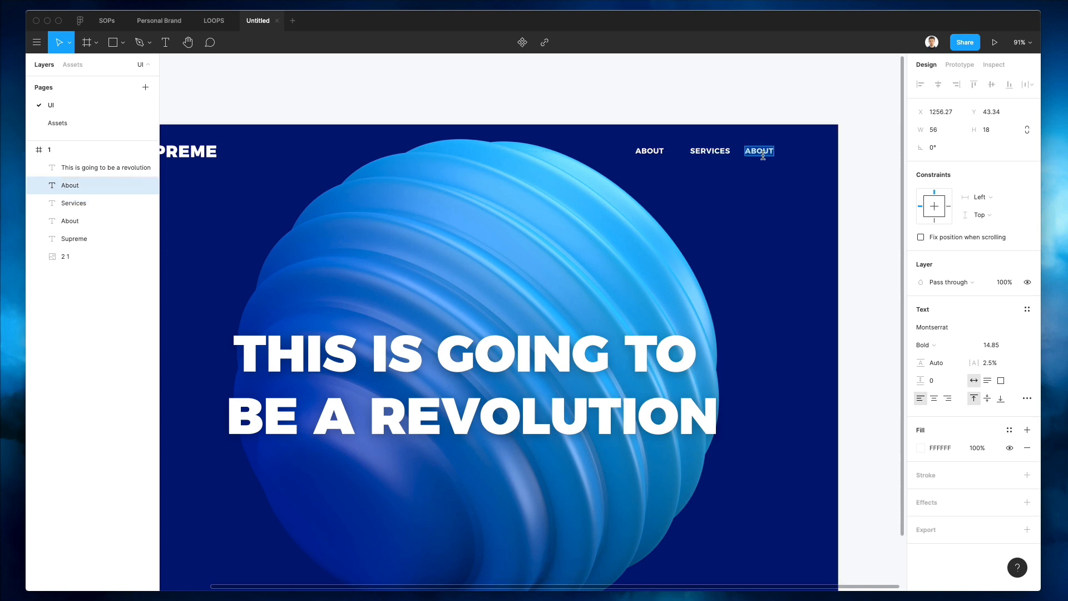
text(Co)
click(771, 90)
click(761, 114)
drag(762, 153, 767, 153)
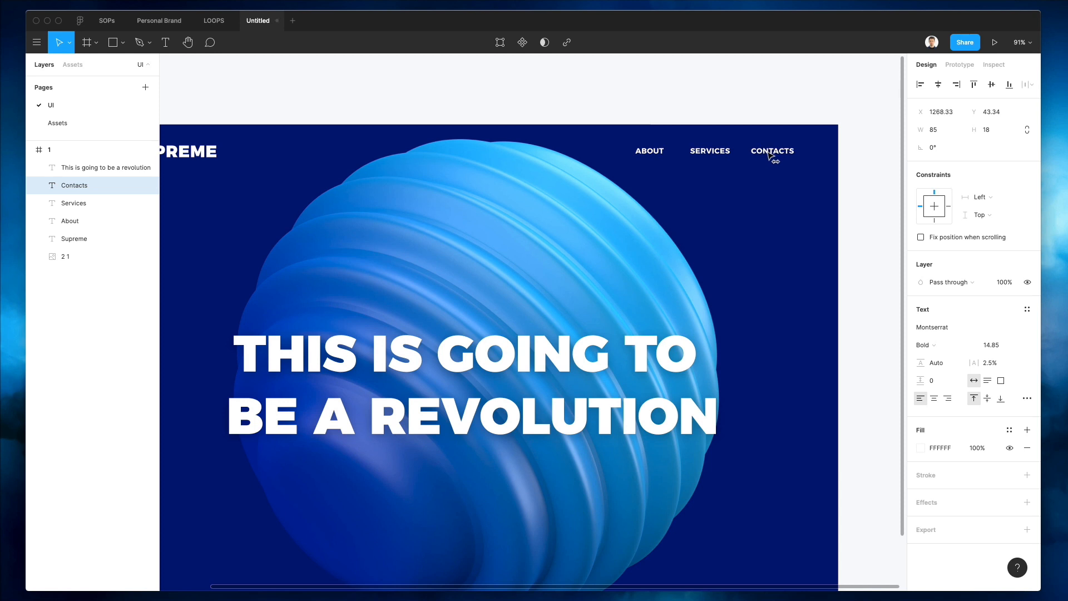
click(737, 99)
scroll(656, 155, right, 3)
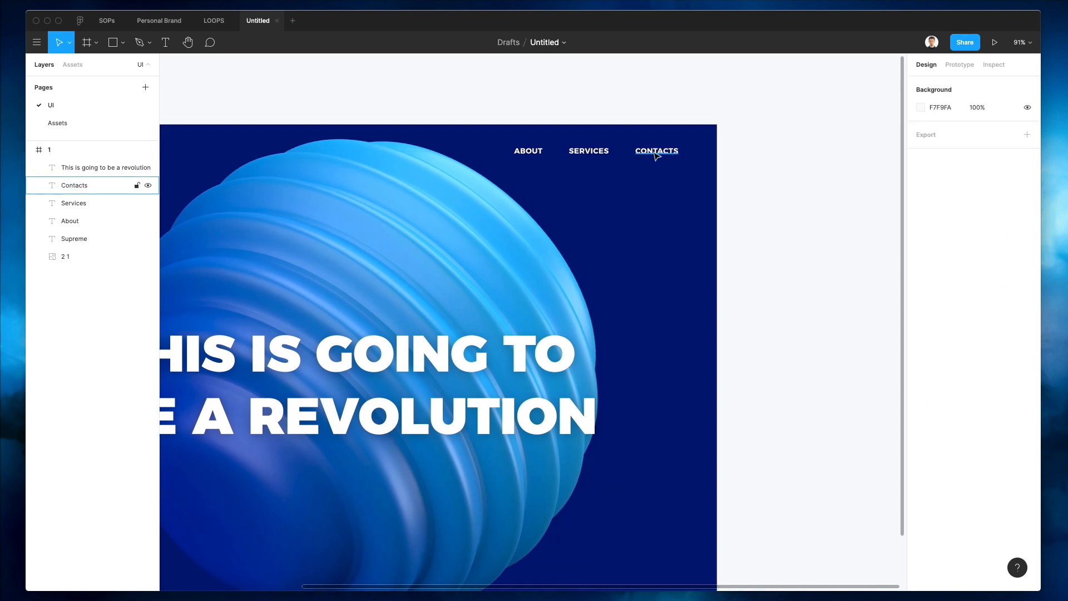
scroll(656, 156, left, 3)
- Move About, Services and Contacts left together and duplicate Contacts to their right on the same line
click(627, 151)
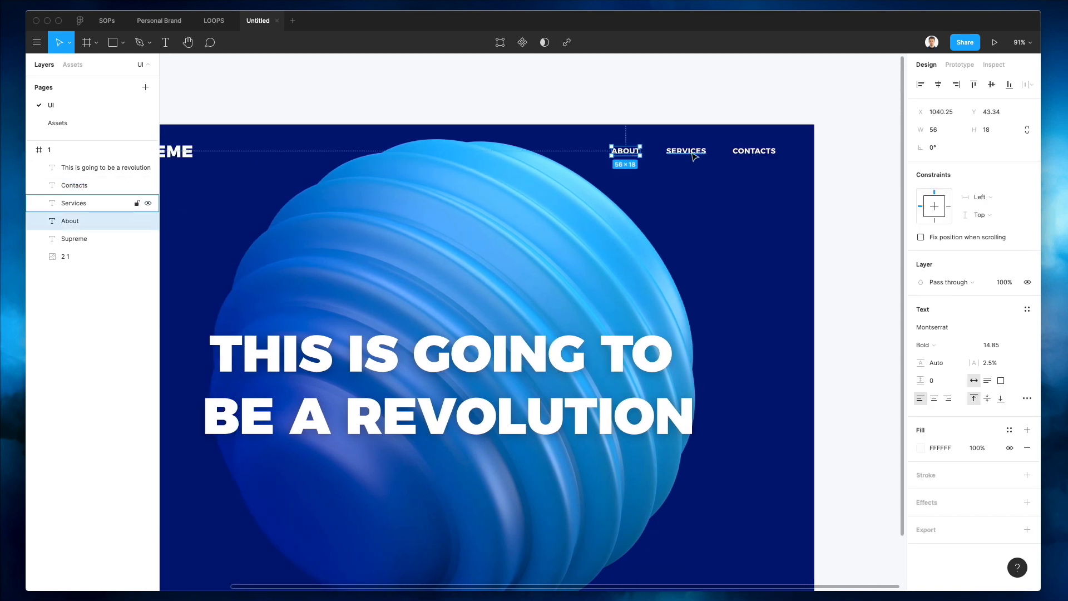
shift+click(690, 153)
click(754, 152)
shift+click(689, 153)
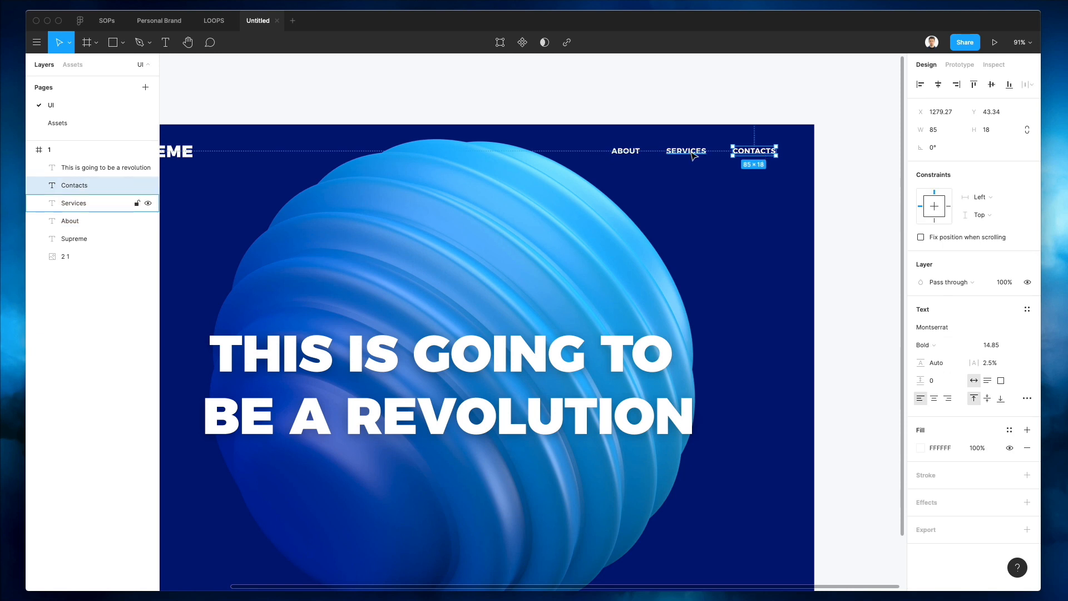
shift+click(629, 153)
drag(697, 154, 774, 158)
click(665, 112)
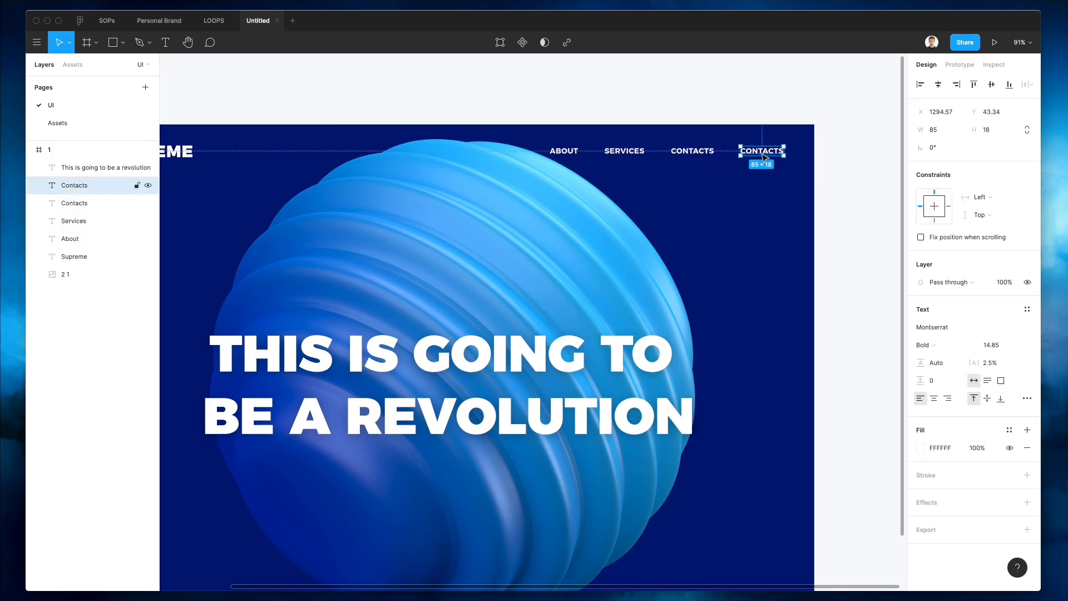
- Change the duplicated Contacts text to "Get Started"
double_click(761, 153)
key(BackSpace)
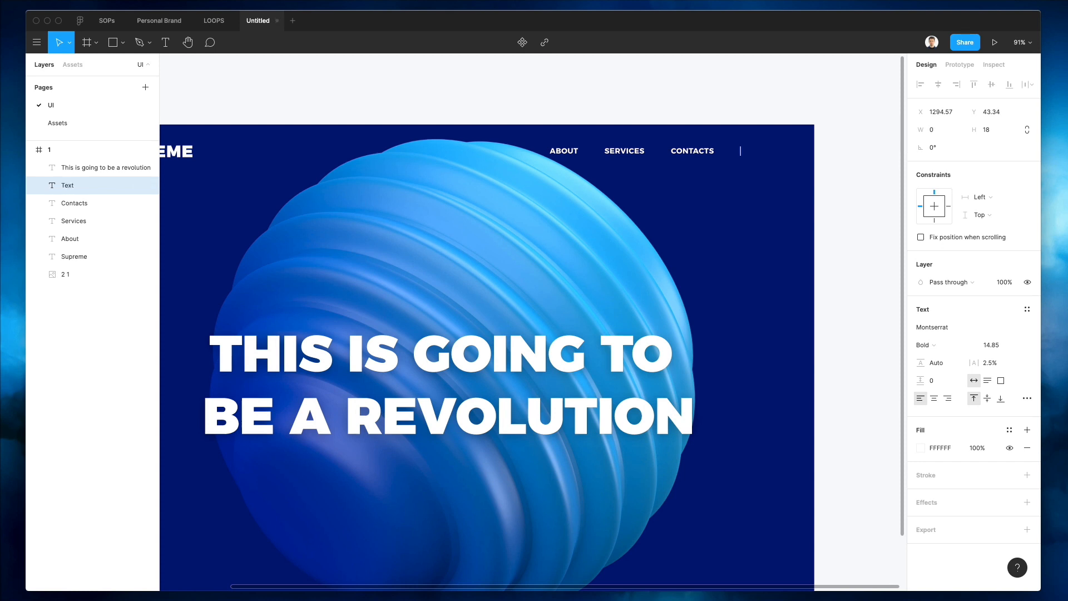
text(S)
text(H)
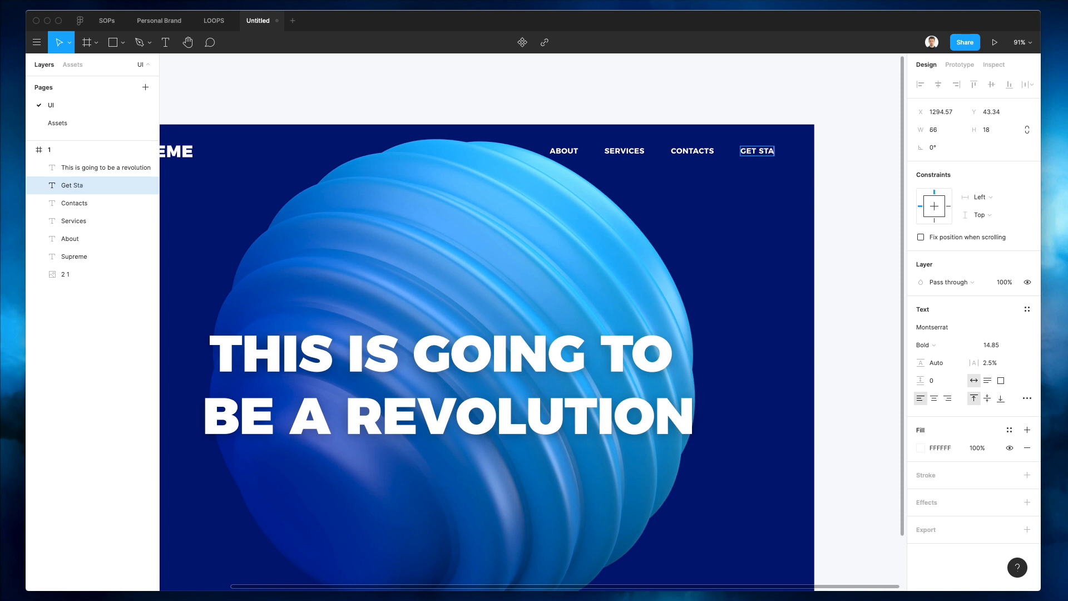
text(RTED)
key(Escape)
- Draw a rectangle about 148 × 43 around Get Started, send it behind the text and nudge it up 2 px
scroll(799, 128, up, 5)
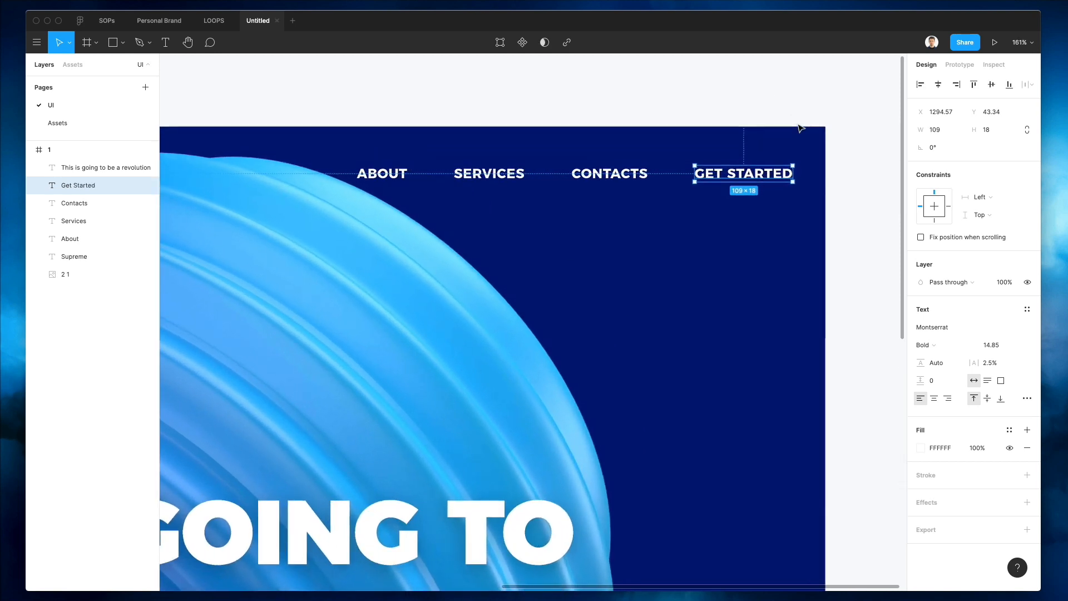
key(r)
drag(676, 156, 810, 194)
key(ctrl+[)
key(ctrl+[)
key(ctrl+[)
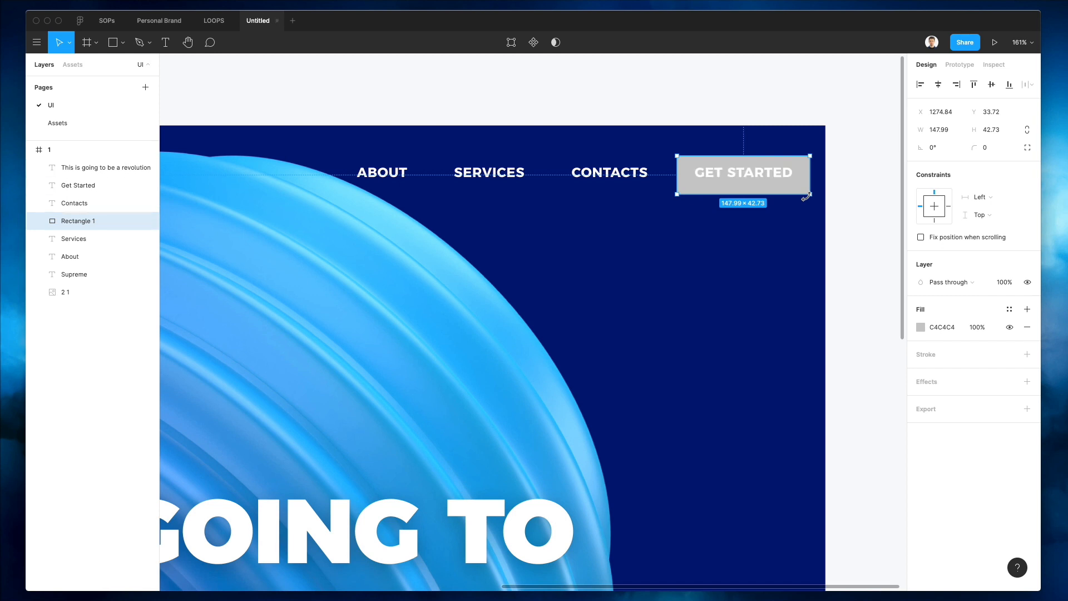
key(Up)
key(Up)
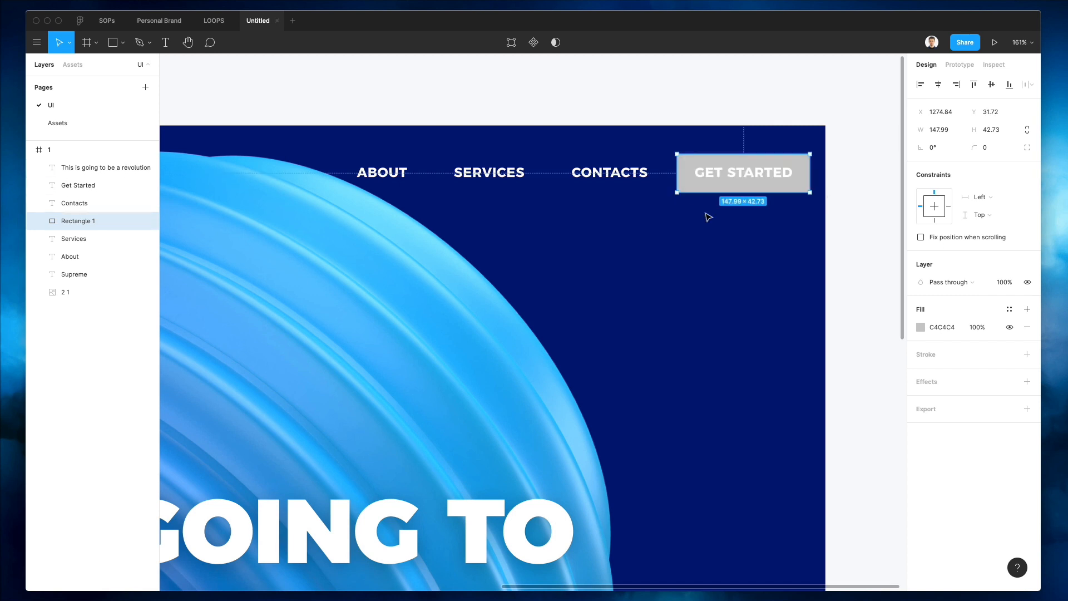
- Fill the Get Started rectangle with light blue 1CAAF6 sampled from the sphere
key(i)
click(455, 323)
click(755, 124)
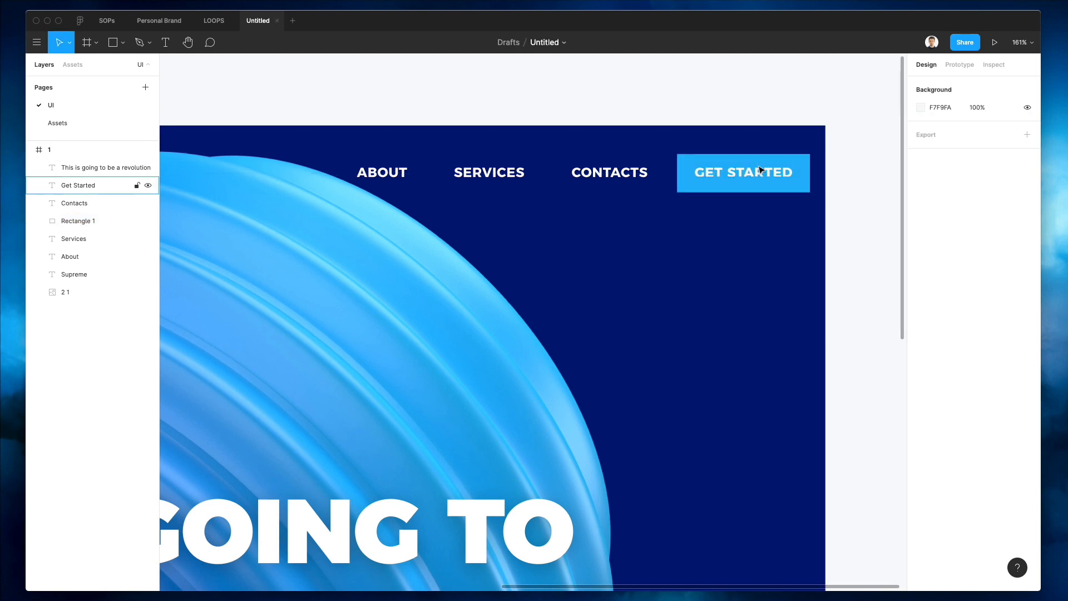
- Nudge the Get Started rectangle up 1 px and round its corners to a radius of 5
click(764, 164)
key(Up)
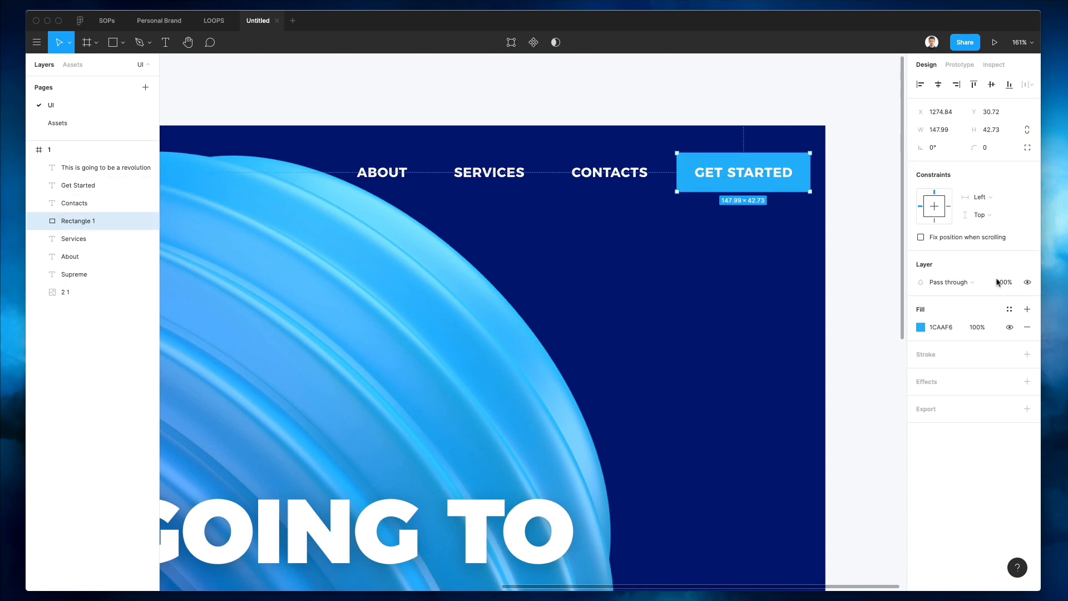
drag(970, 149, 1023, 147)
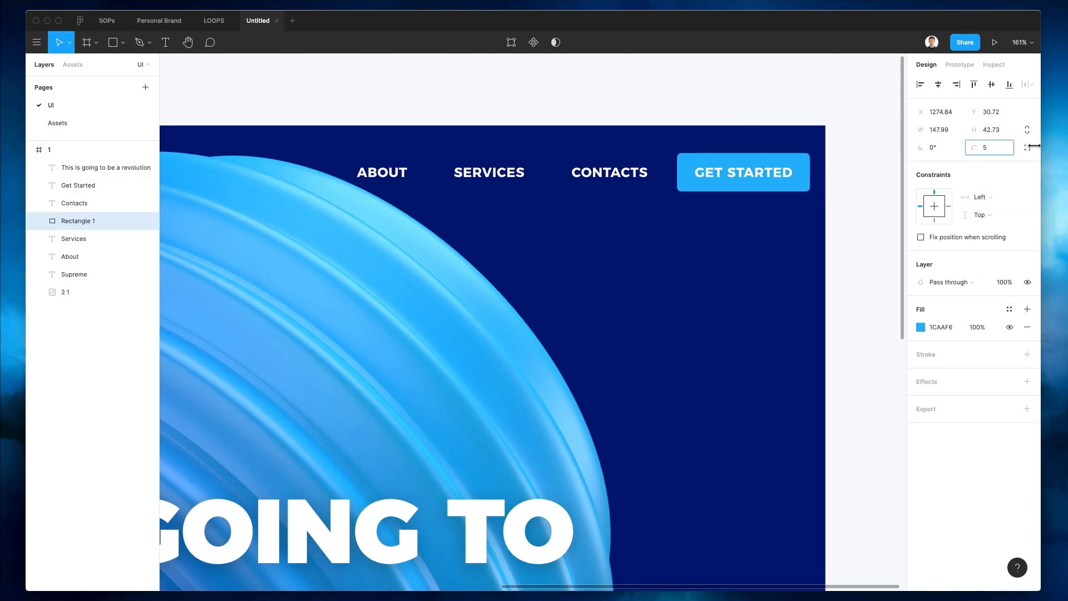
- Change the Get Started rectangle's fill to the fully saturated yellow-orange FFA800
scroll(657, 250, down, 10)
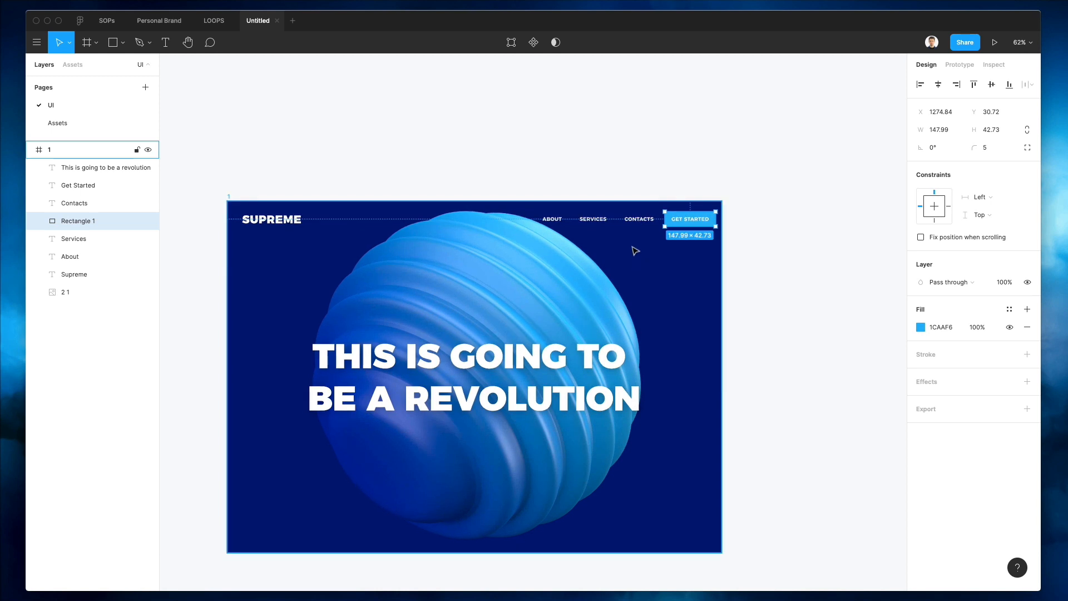
scroll(646, 239, up, 3)
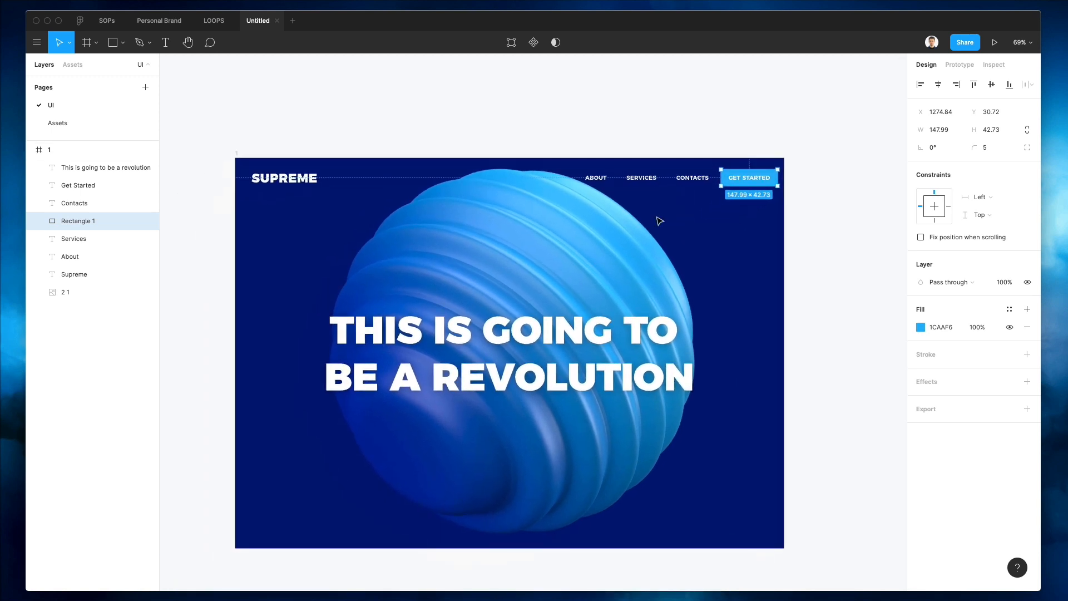
click(919, 327)
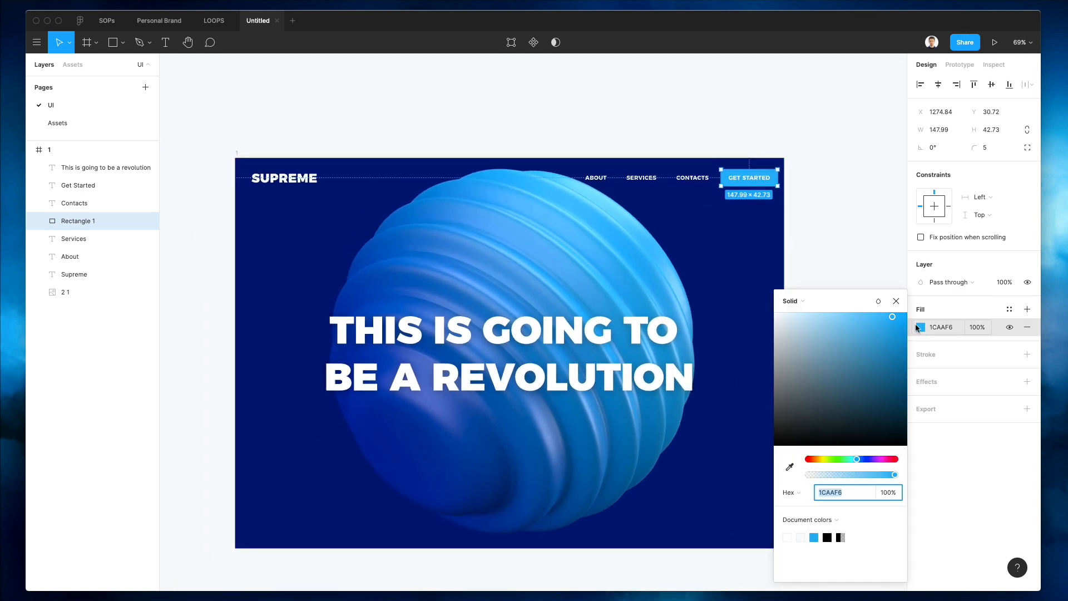
click(813, 458)
drag(812, 460, 811, 460)
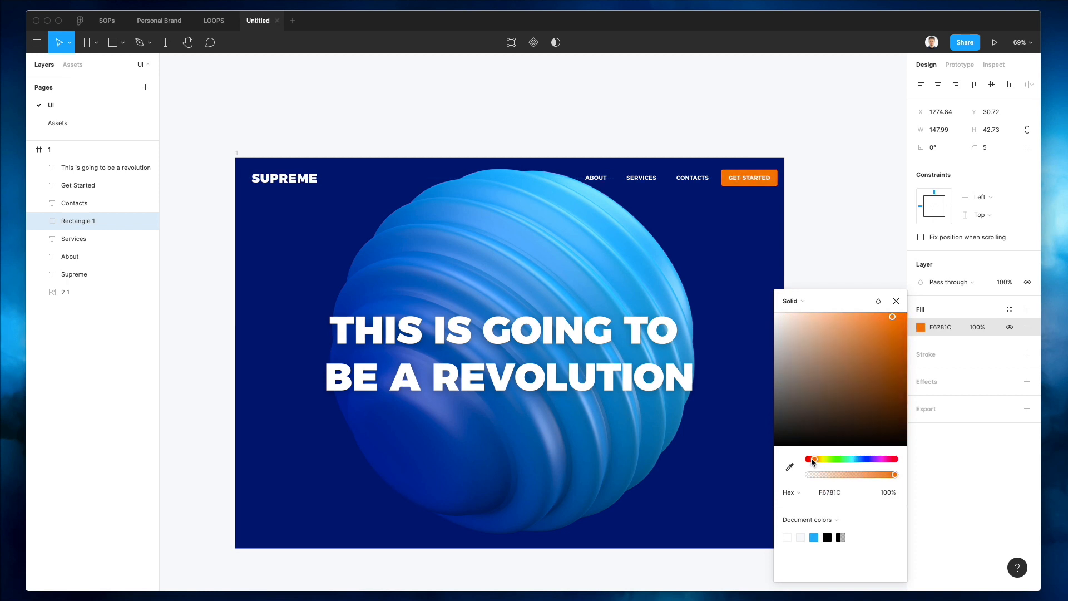
drag(864, 347, 918, 301)
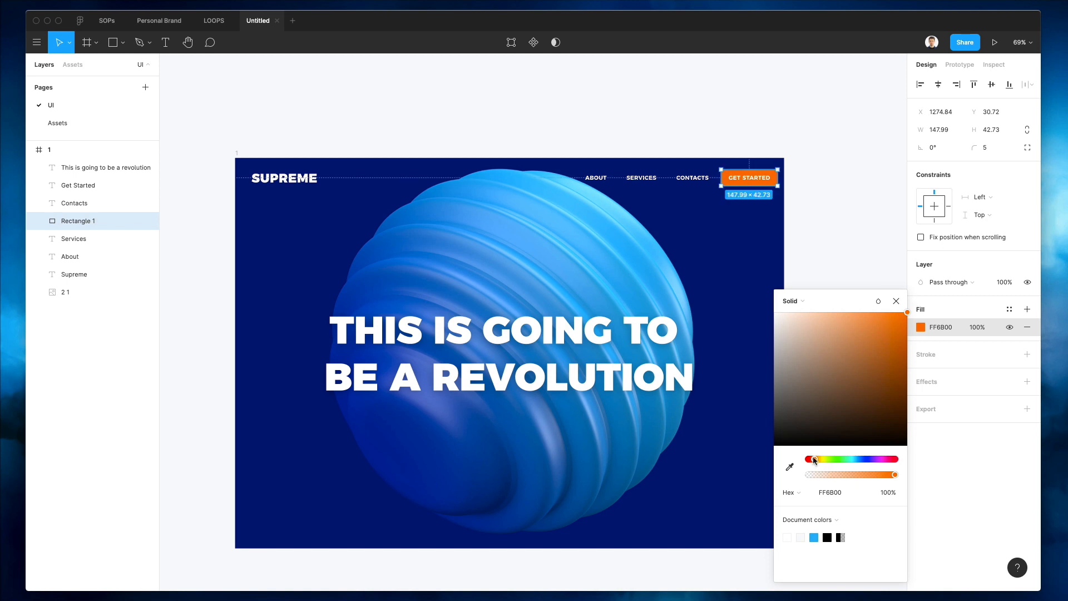
drag(813, 460, 815, 458)
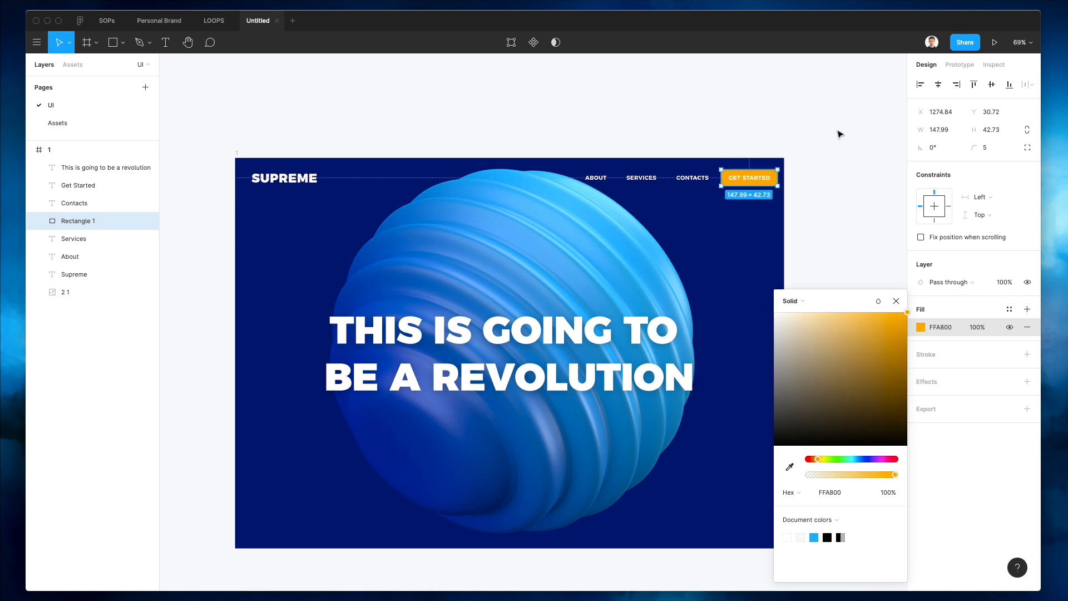
- Increase the Get Started rectangle's height evenly to about 48.5 and nudge it down 1 px behind the text
scroll(787, 173, up, 10)
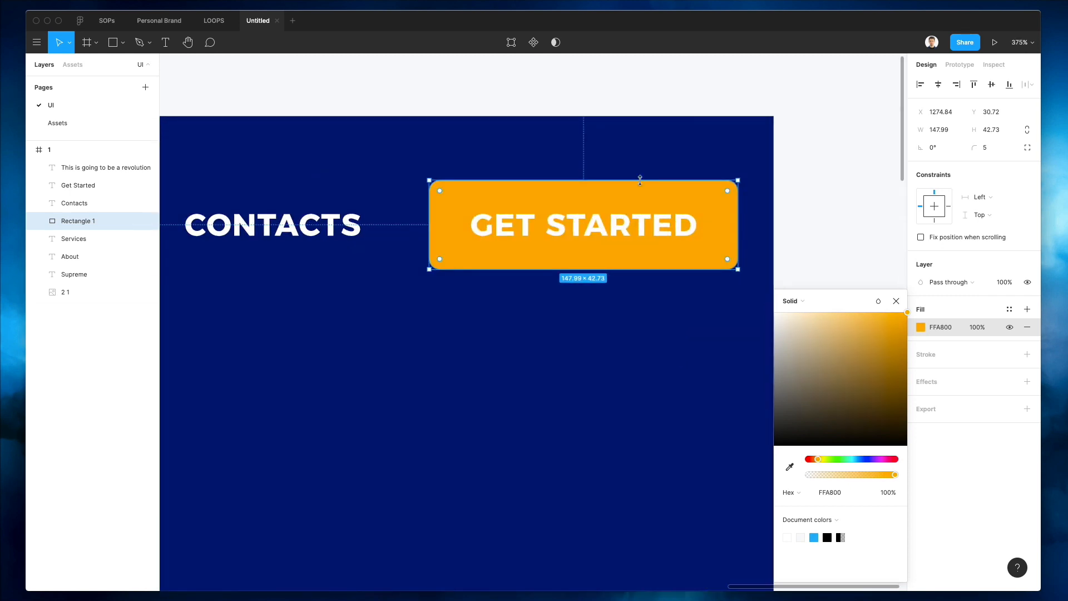
drag(639, 179, 639, 172)
scroll(657, 201, down, 10)
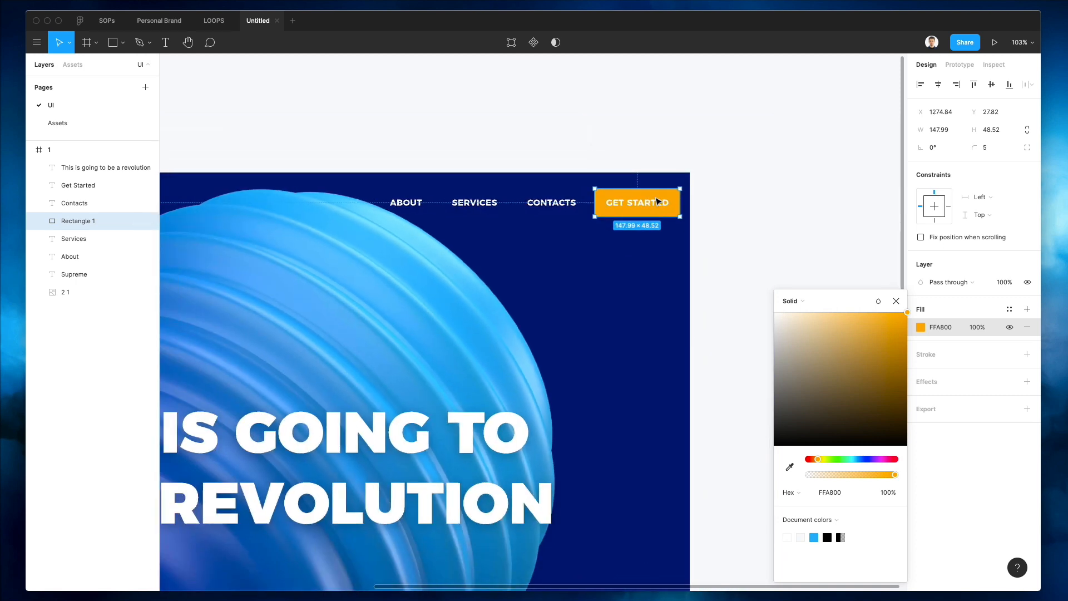
double_click(640, 195)
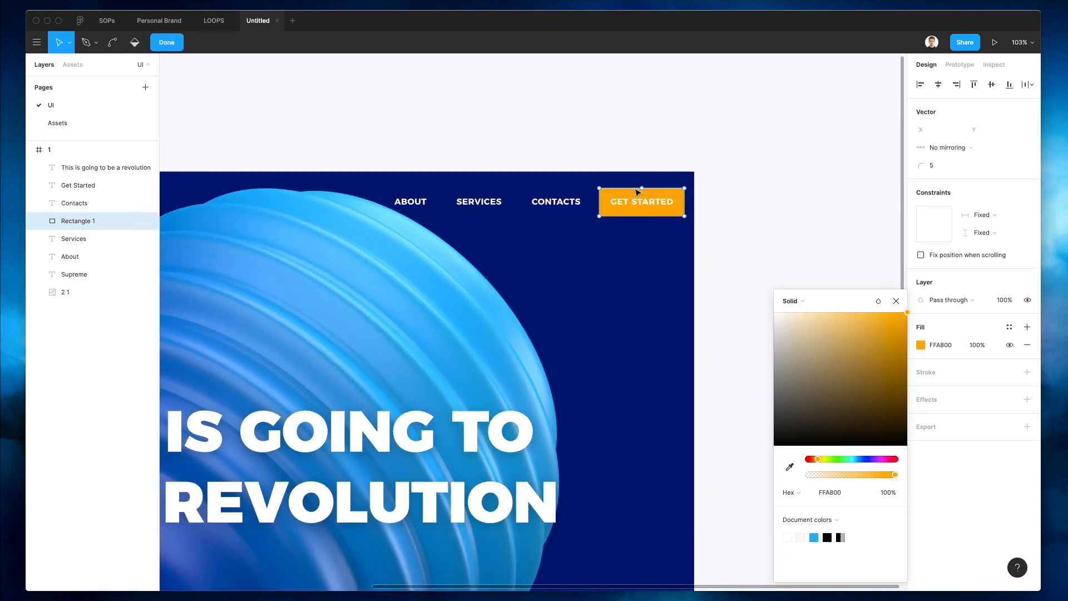
key(Escape)
- Add a drop shadow to the Get Started rectangle
click(934, 387)
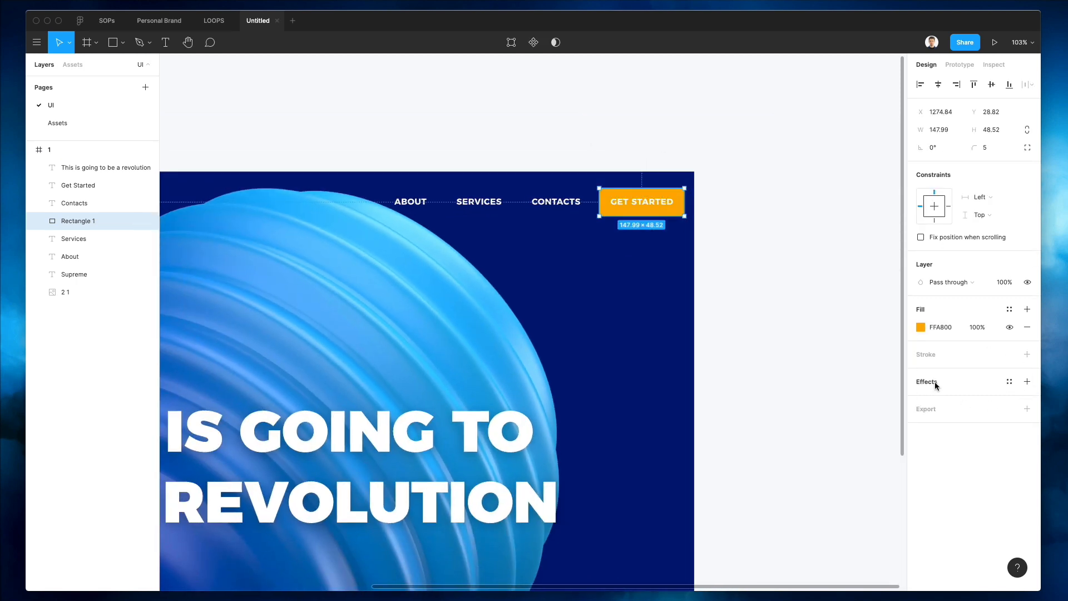
click(935, 384)
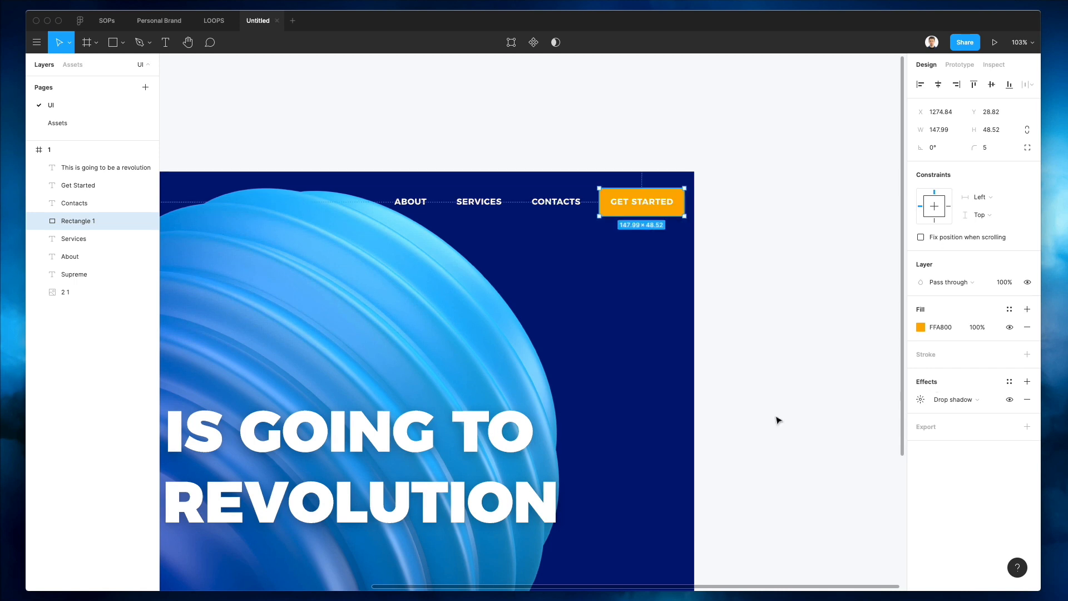
- Set the blur of the Get Started rectangle's drop shadow to 14
click(920, 400)
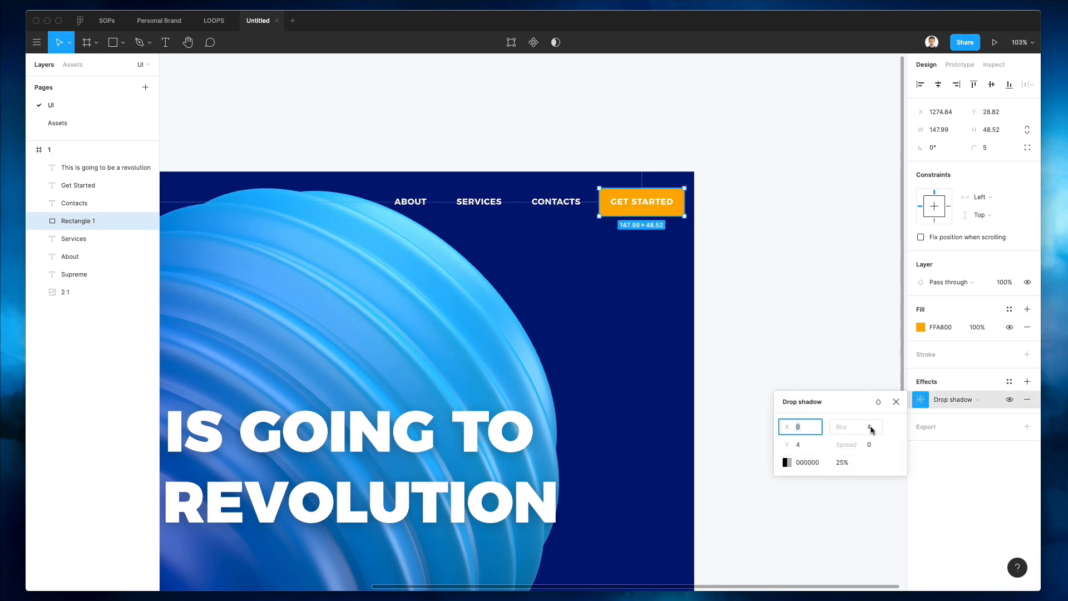
click(870, 426)
text(14)
key(Return)
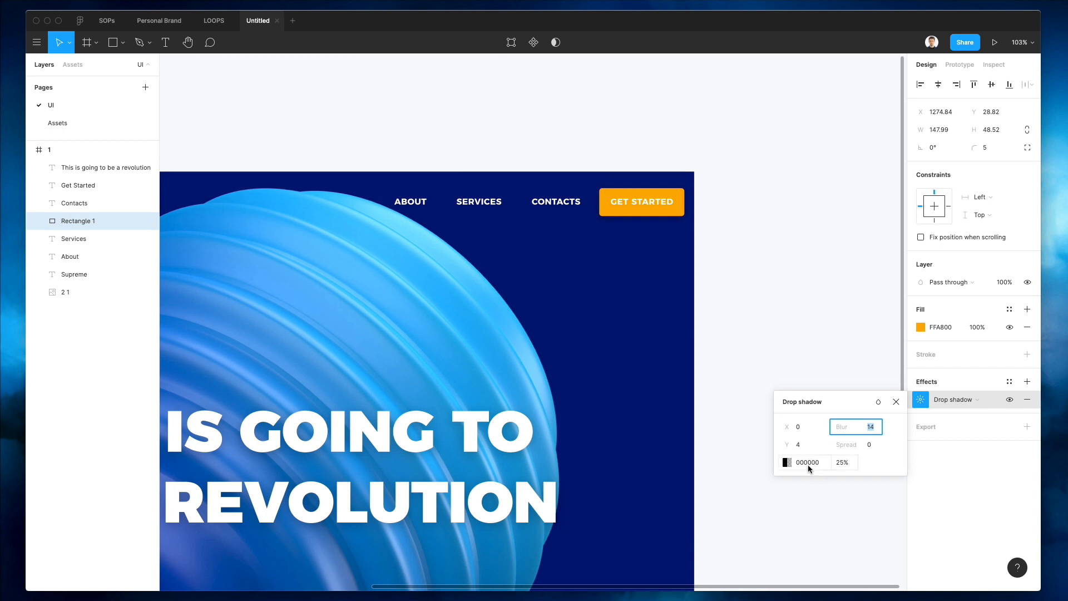
- Try the button's orange as the drop shadow color and settle on black 000000 at 37% opacity
click(784, 461)
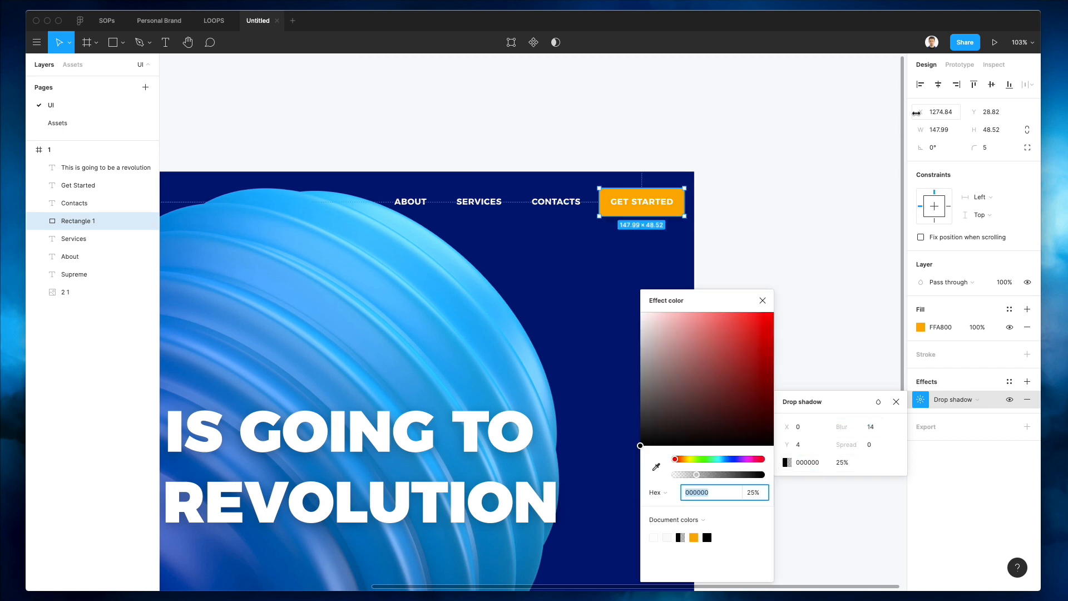
click(657, 465)
click(664, 194)
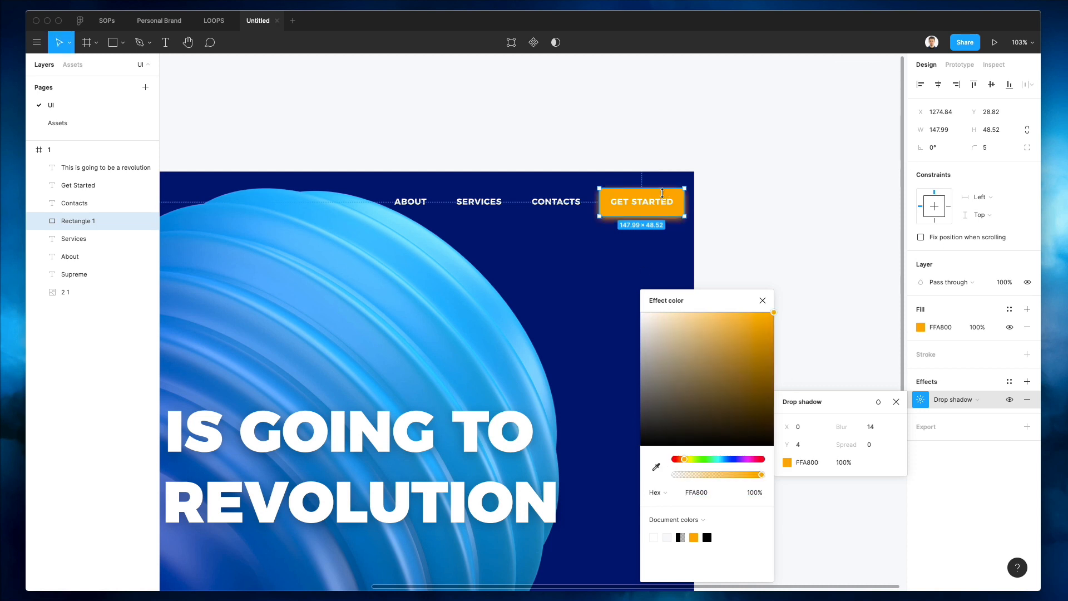
click(1027, 0)
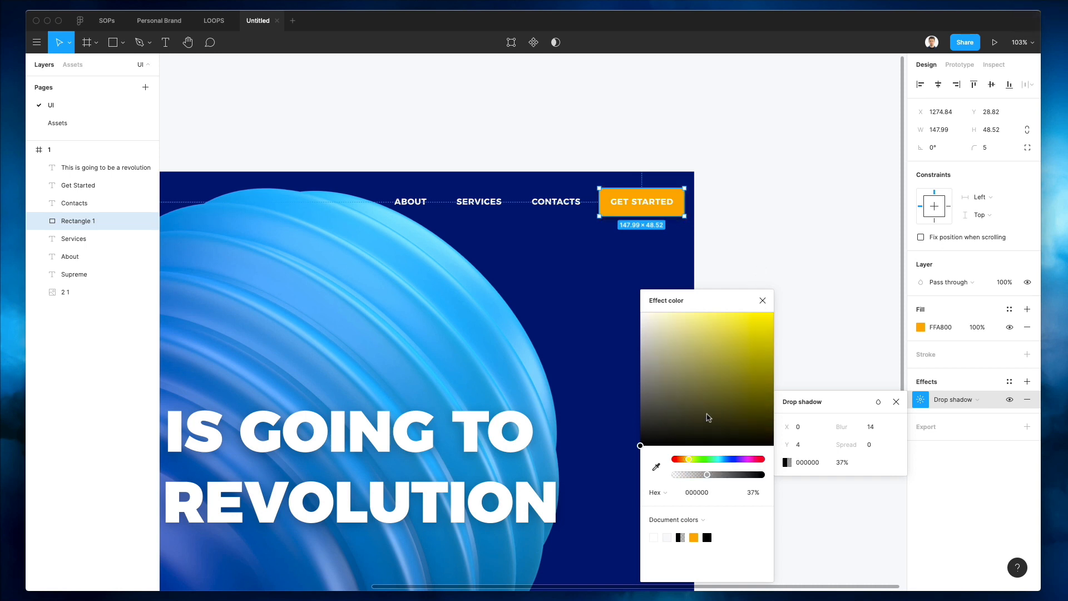
click(840, 165)
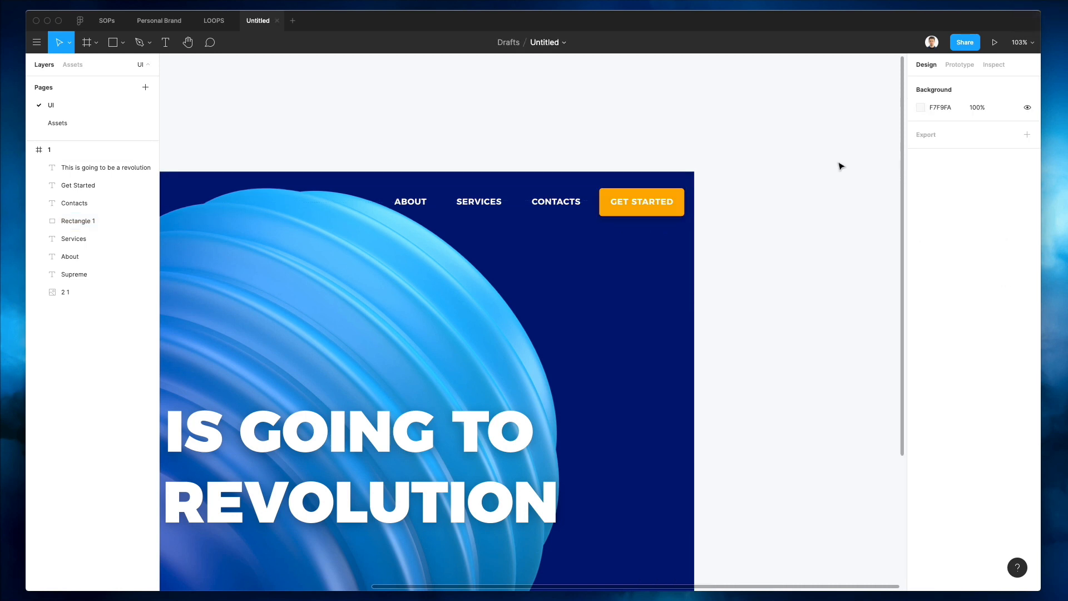
- Shift the hue of the Get Started rectangle's fill to a slightly yellower orange
click(670, 198)
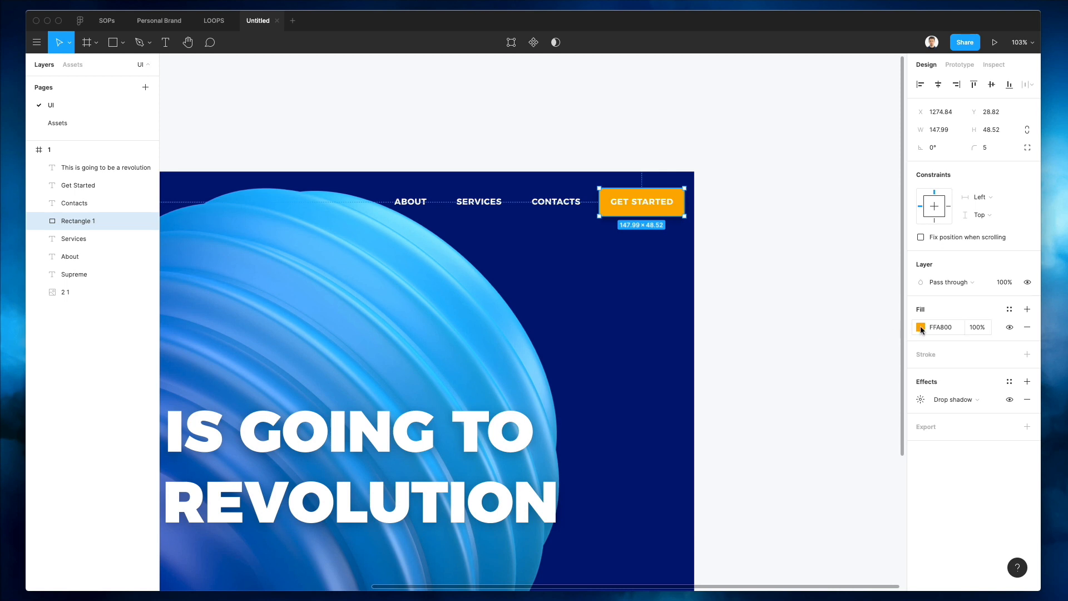
click(730, 276)
scroll(731, 275, down, 5)
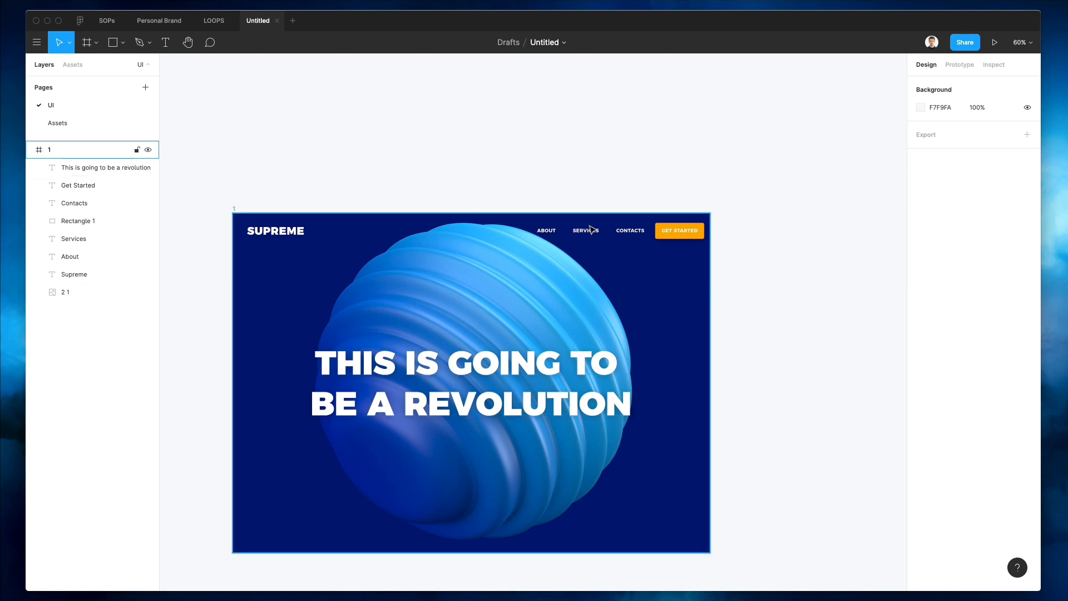
scroll(679, 231, up, 6)
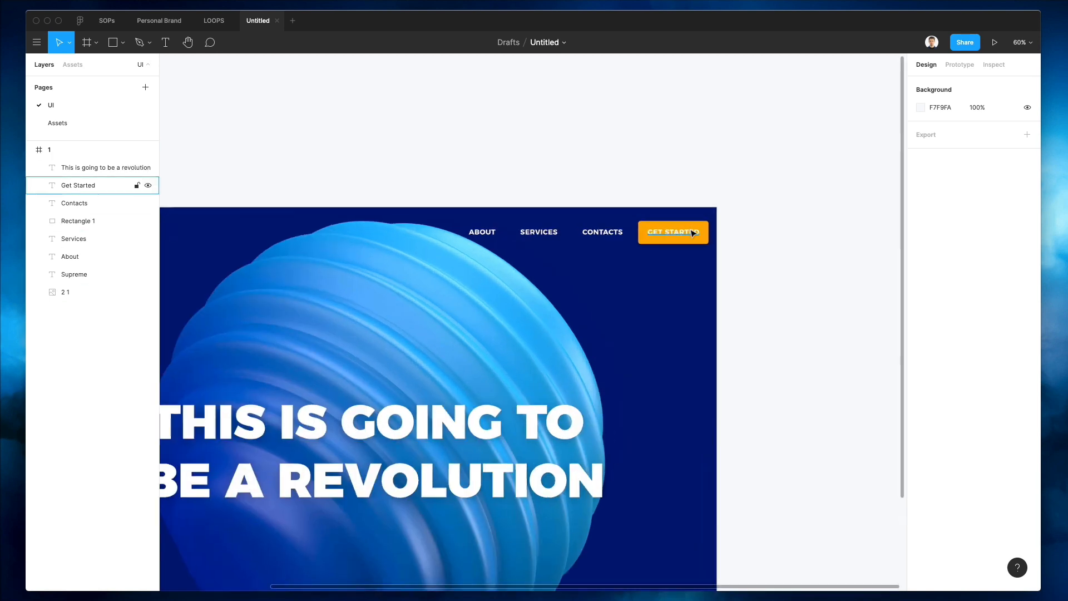
click(622, 228)
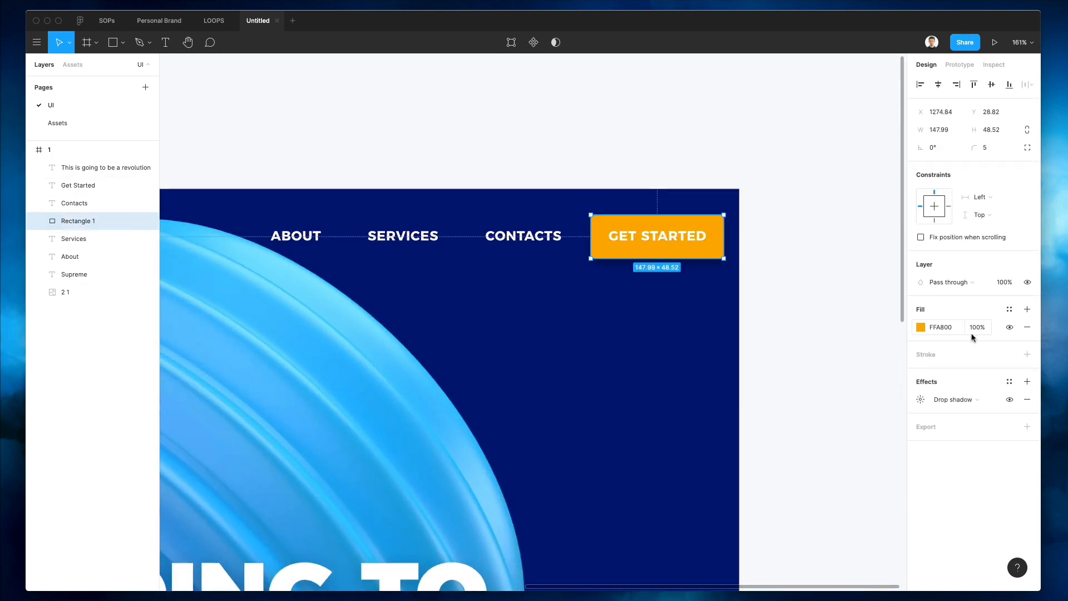
click(920, 327)
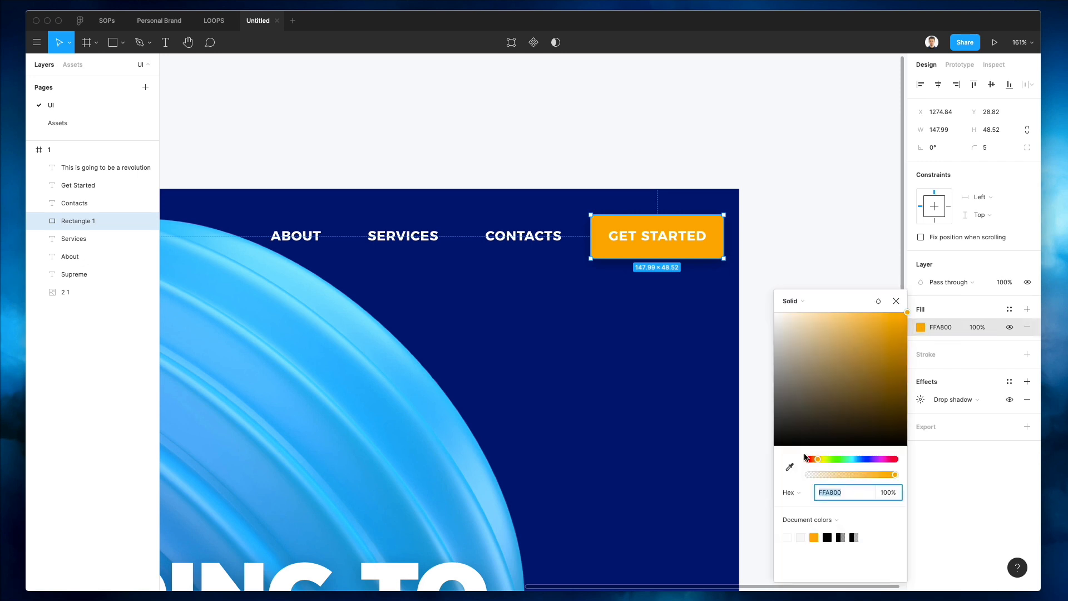
click(803, 217)
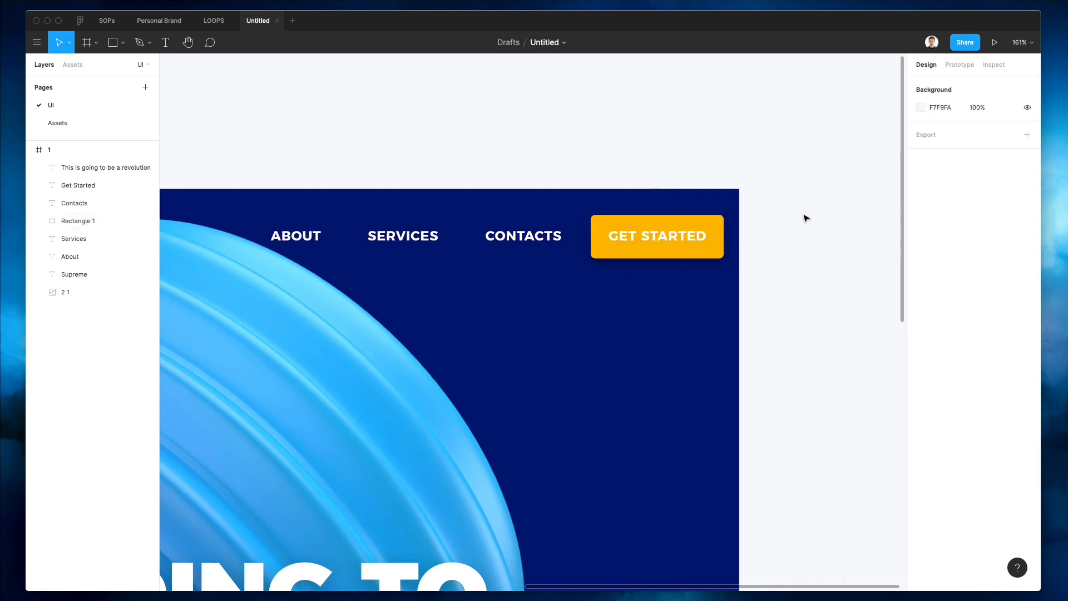
- Duplicate the CONTACTS link to the lower middle of the frame and center the copy horizontally
scroll(805, 218, down, 6)
scroll(723, 219, up, 2)
drag(686, 221, 465, 552)
scroll(496, 498, left, 2)
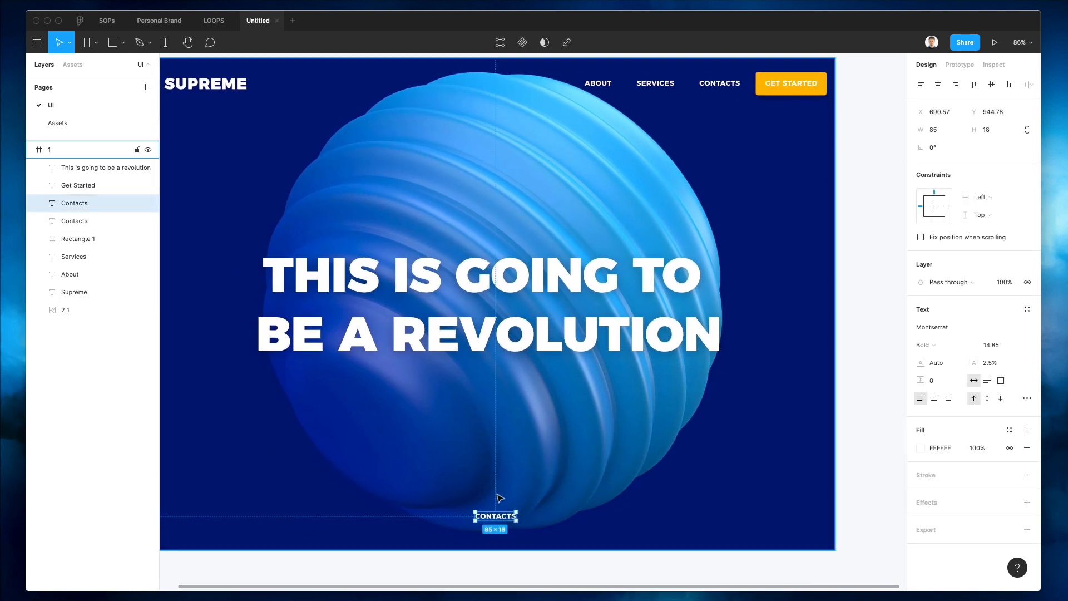
click(937, 84)
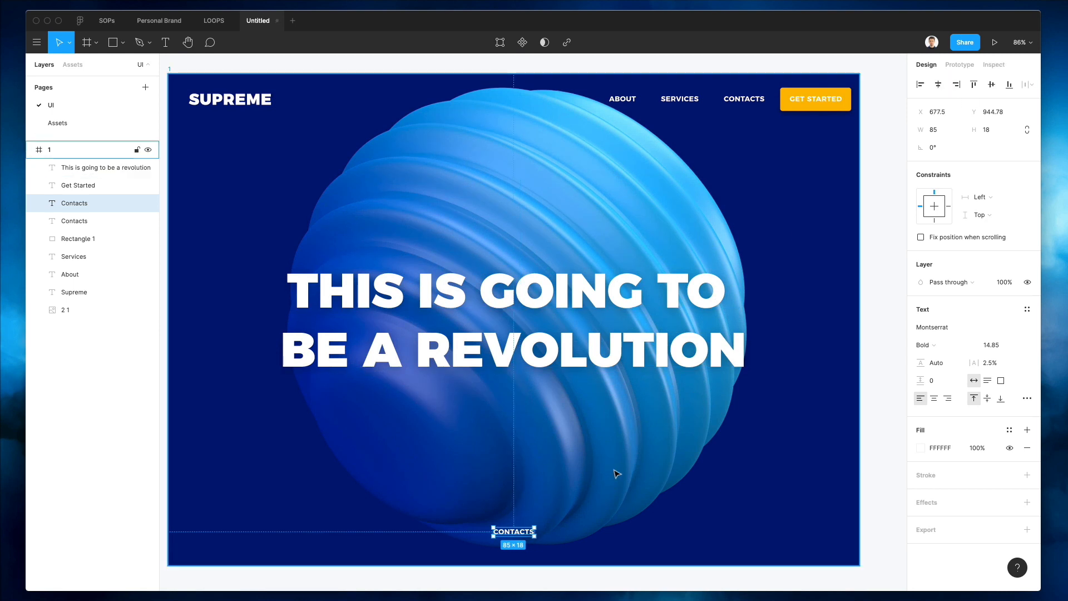
- Change the copied link's text to SCROLL DOWN and realign it to the frame's horizontal center
double_click(509, 533)
text(SCROLL DOWN)
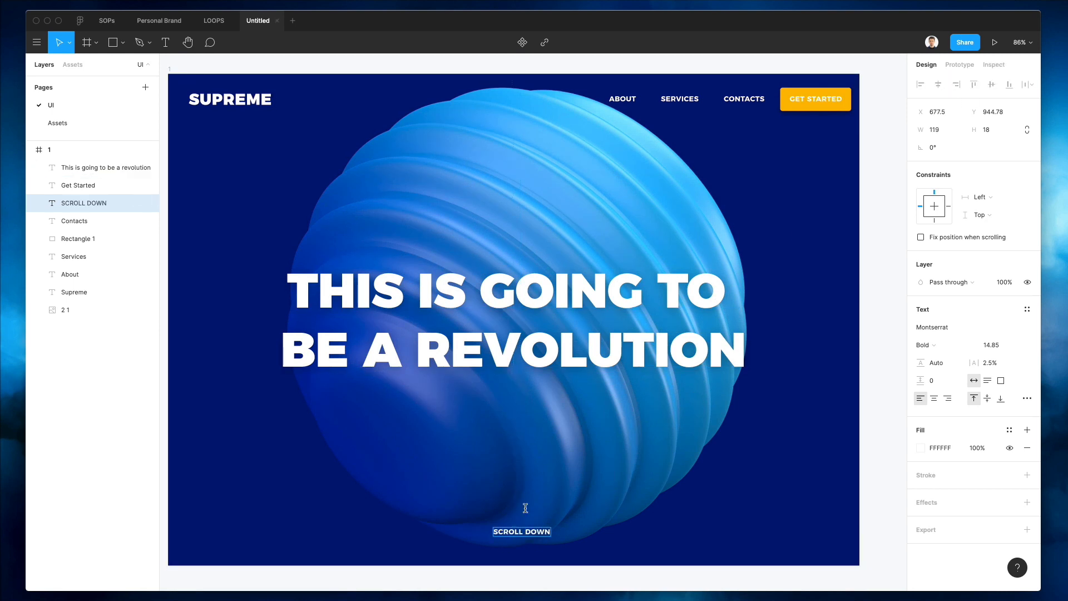
key(Escape)
click(940, 87)
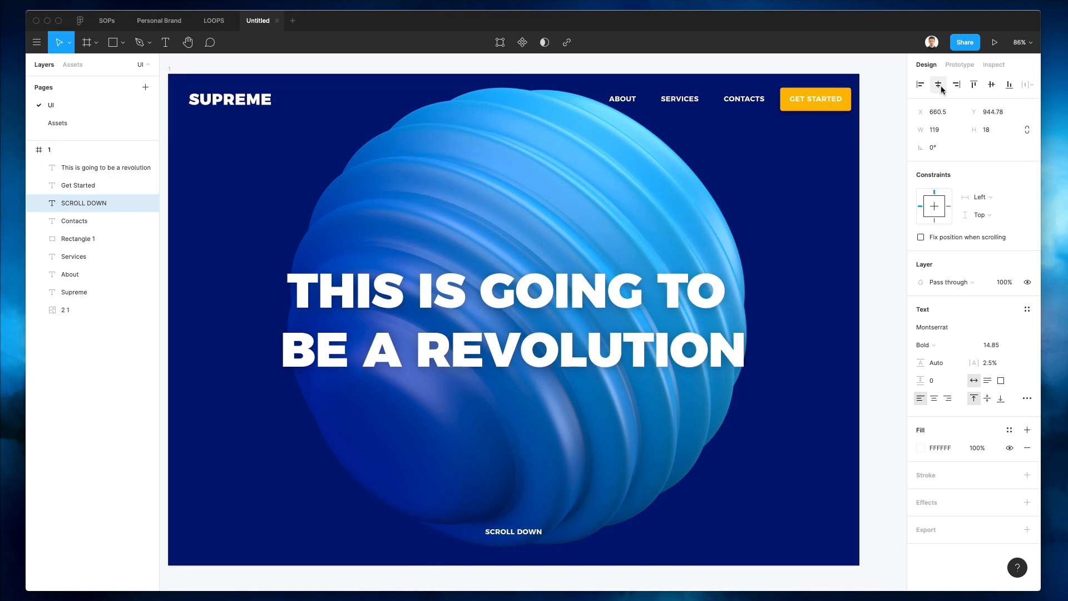
key(Escape)
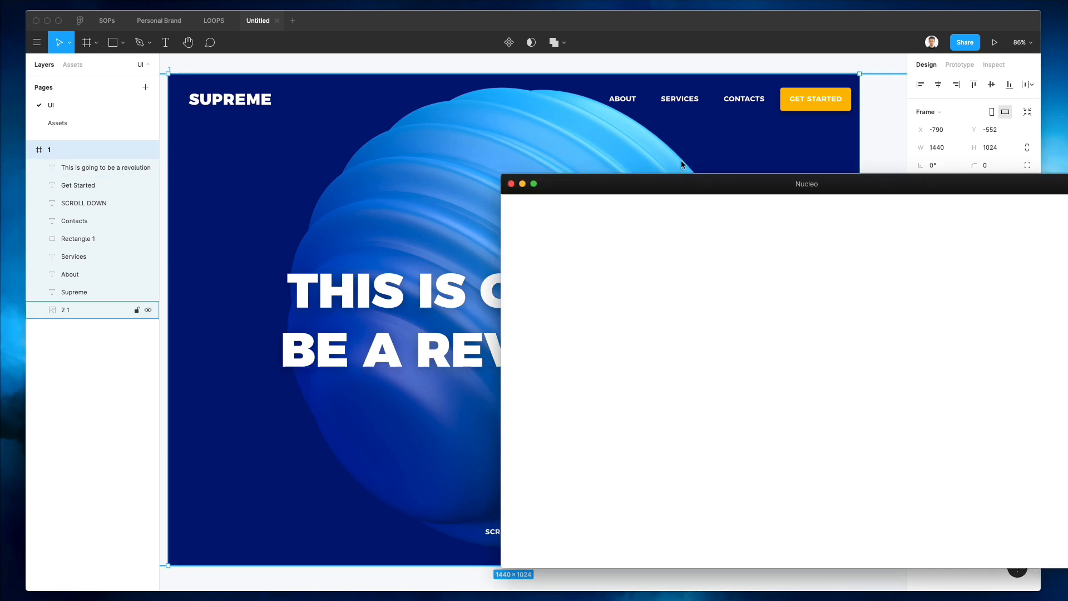
- Find a 24 px down-chevron icon in Nucleo by searching for "arrow" and place it in the Figma frame beside SCROLL DOWN
drag(659, 189, 577, 195)
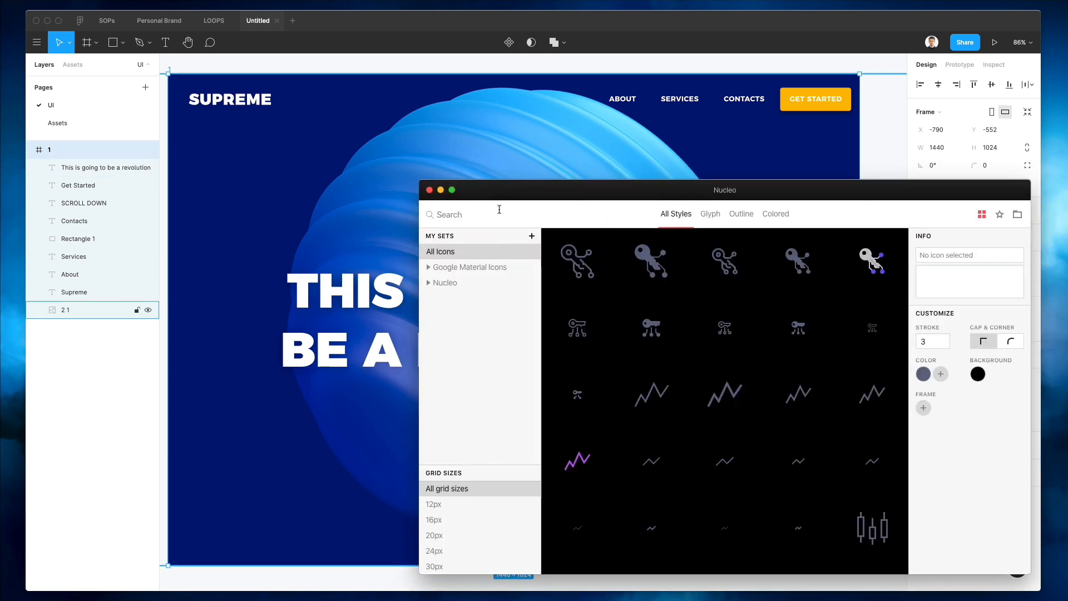
text(arrow)
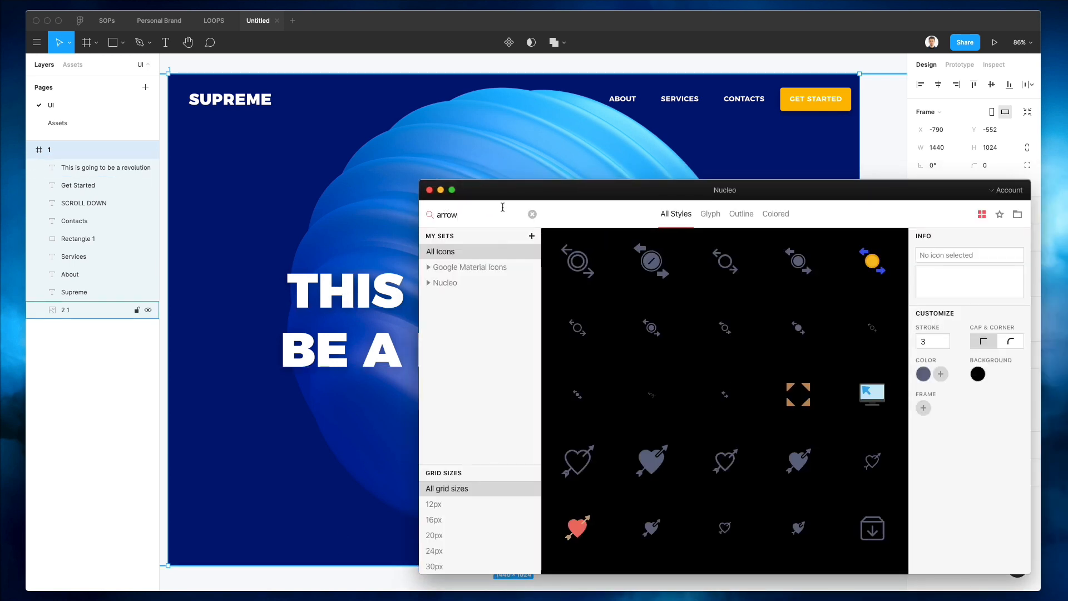
scroll(772, 338, down, 5)
scroll(771, 339, down, 10)
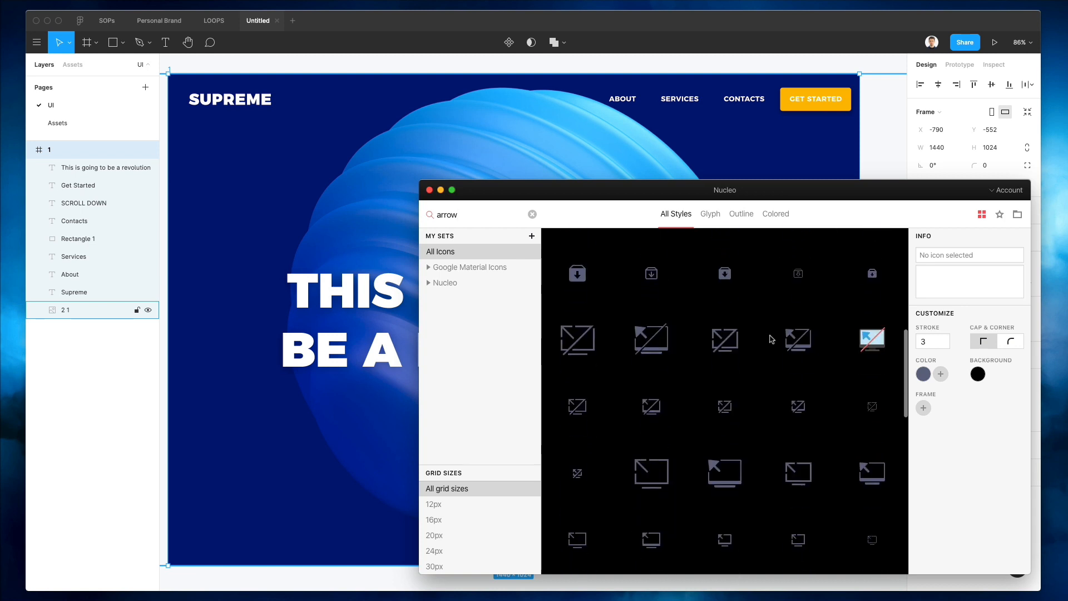
scroll(771, 339, down, 5)
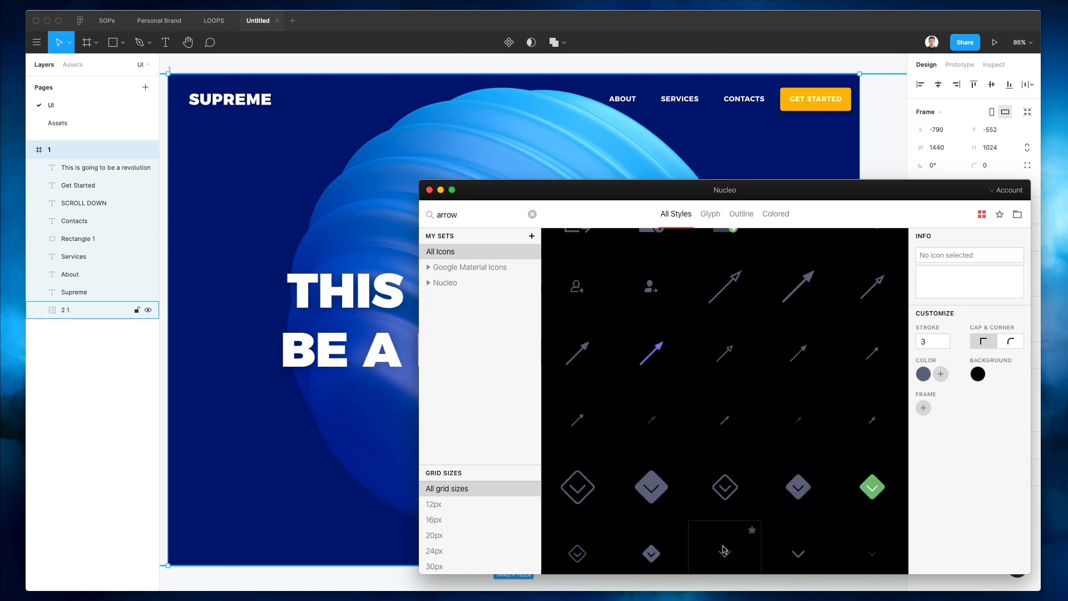
drag(367, 553, 374, 543)
- Ungroup the chevron icon from its own frame and recolor it white by sampling the headline
scroll(378, 520, up, 5)
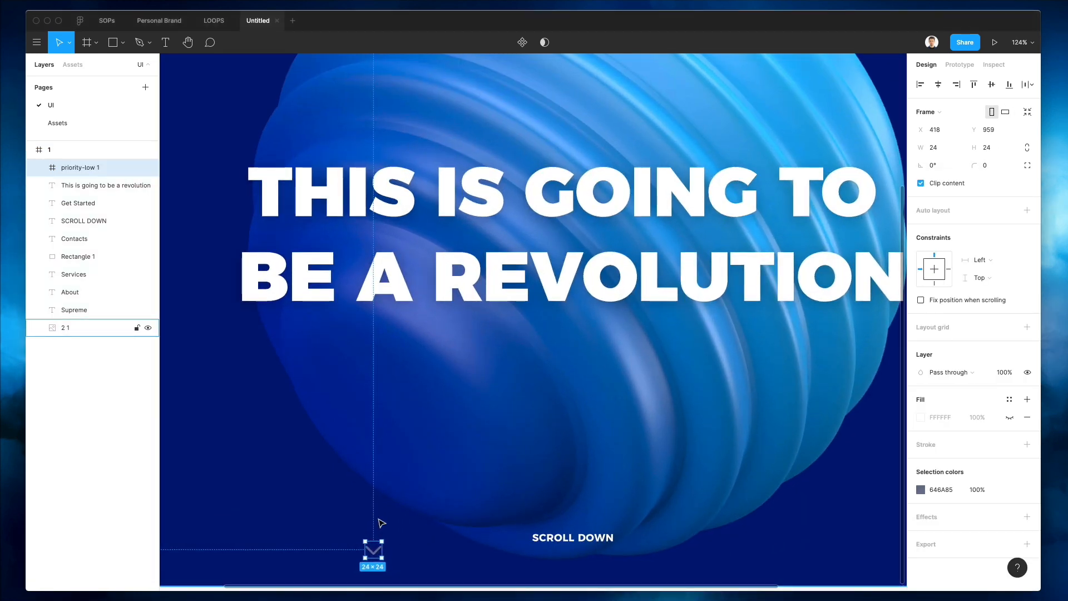
key(super+shift+g)
key(i)
click(375, 269)
- Center the chevron horizontally in the page and lower it beneath SCROLL DOWN to Y 982.5
scroll(328, 338, down, 3)
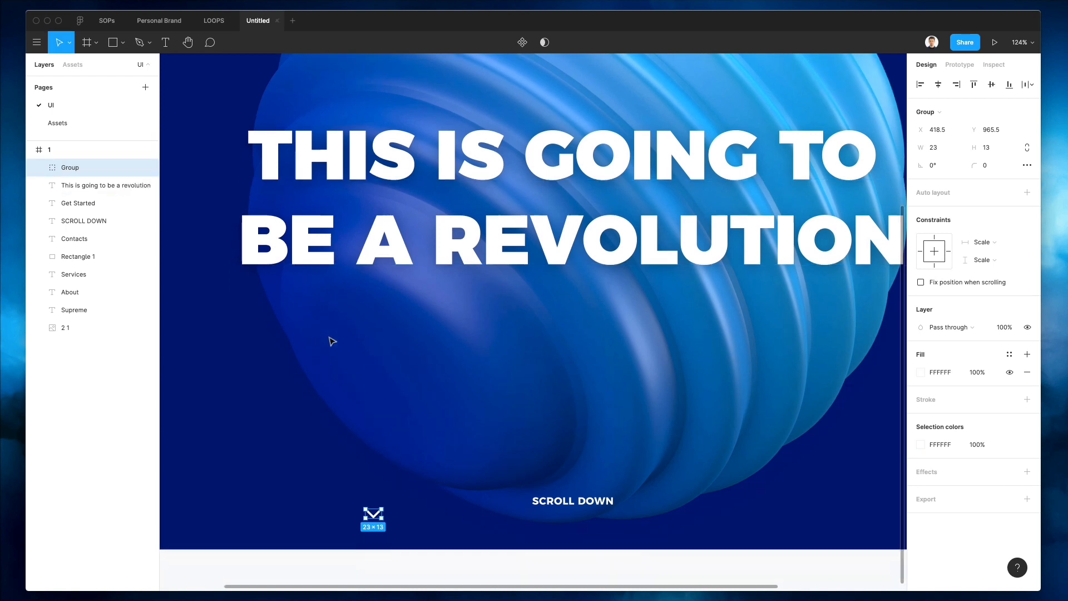
click(938, 84)
key(shift+Down)
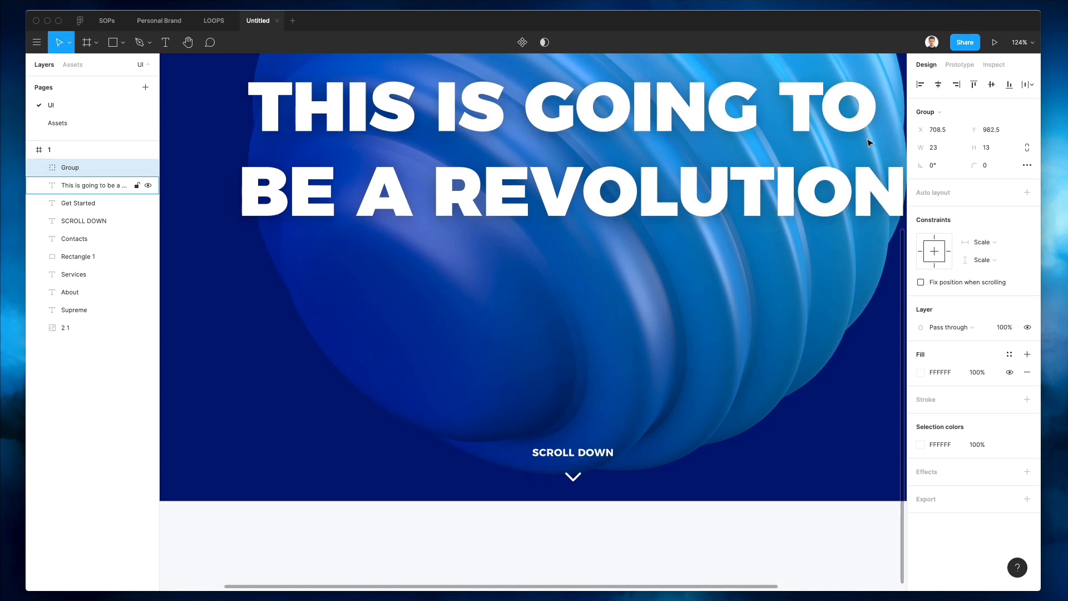
- Move the SCROLL DOWN text and its chevron together slightly upward from the frame's lower edge
scroll(444, 372, down, 5)
shift+click(533, 432)
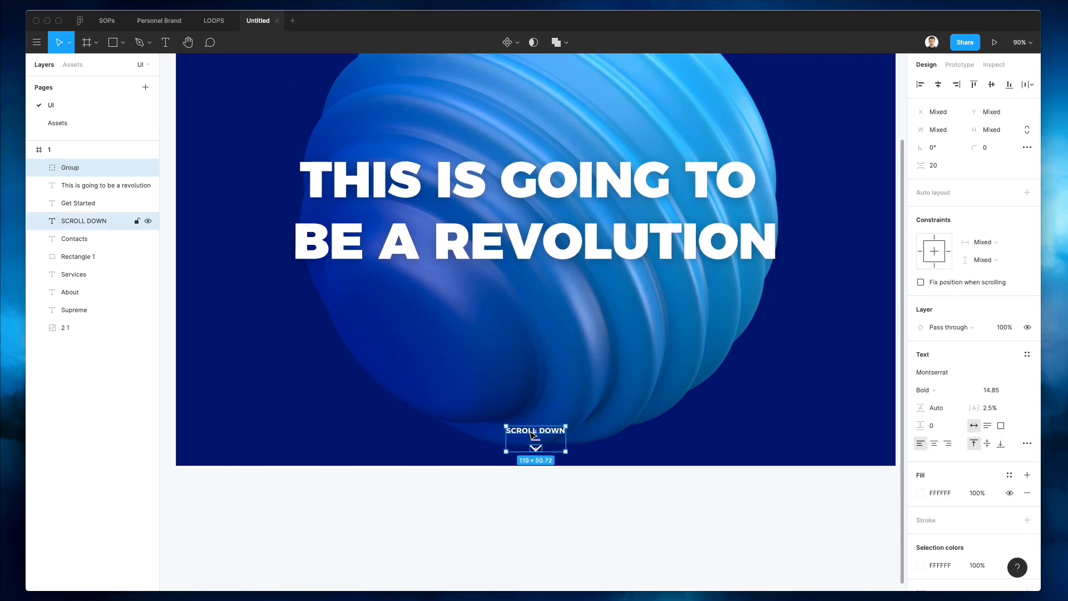
drag(531, 433, 531, 427)
scroll(472, 292, down, 2)
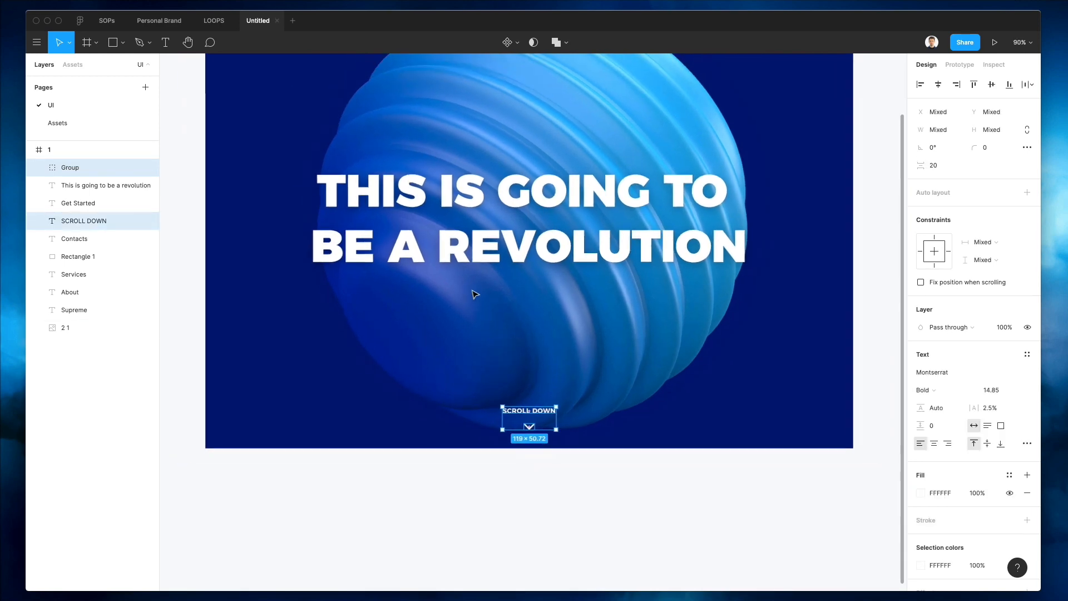
scroll(474, 293, down, 2)
scroll(476, 279, up, 5)
scroll(477, 279, down, 2)
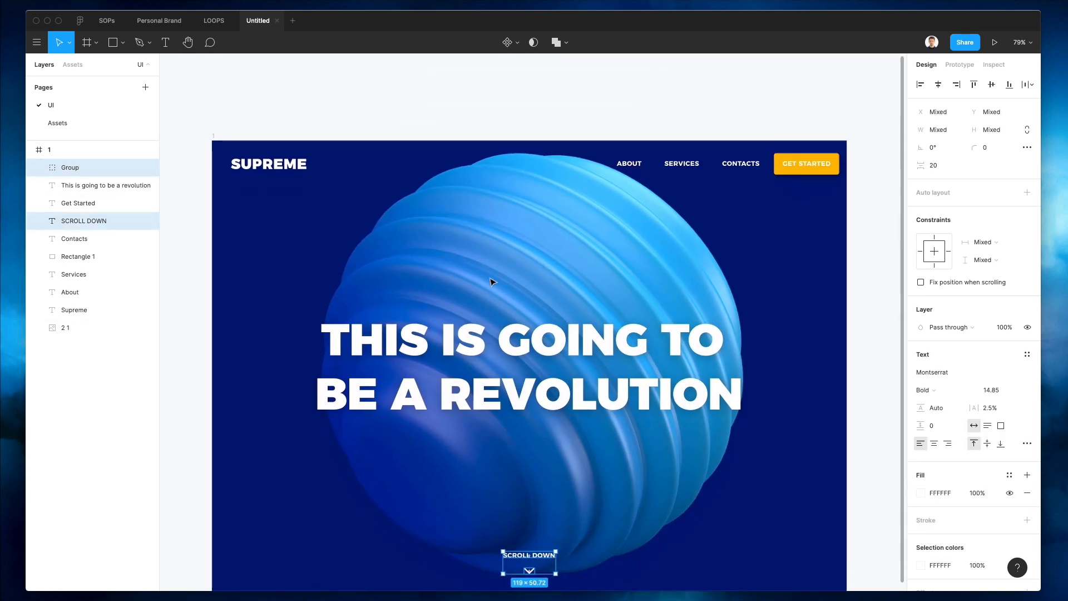
- Try to recolor the headline word REVOLUTION with a color sampled from the Get Started button
double_click(530, 346)
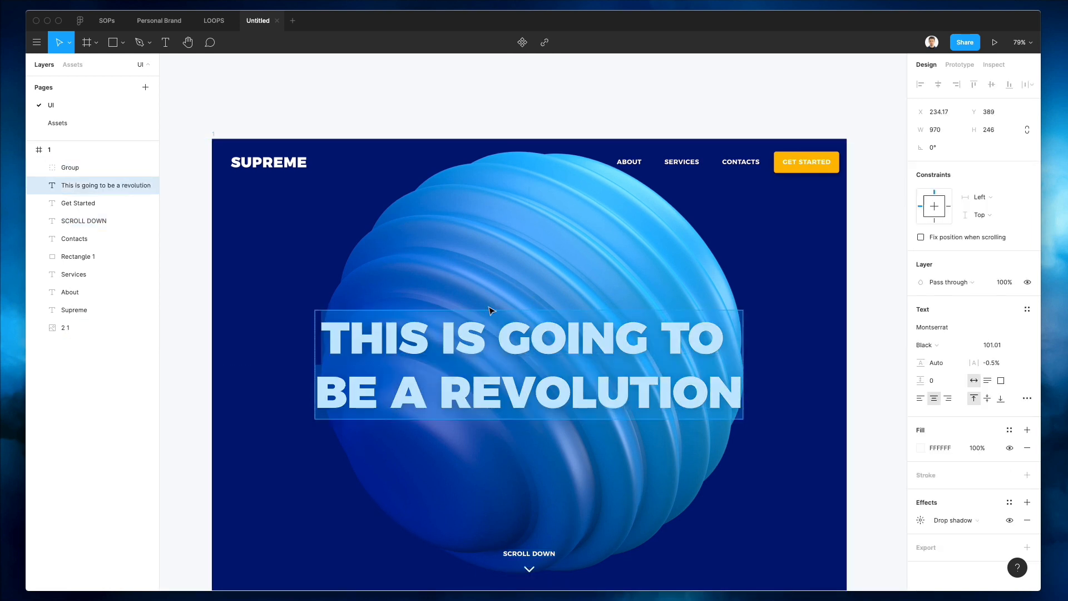
double_click(561, 389)
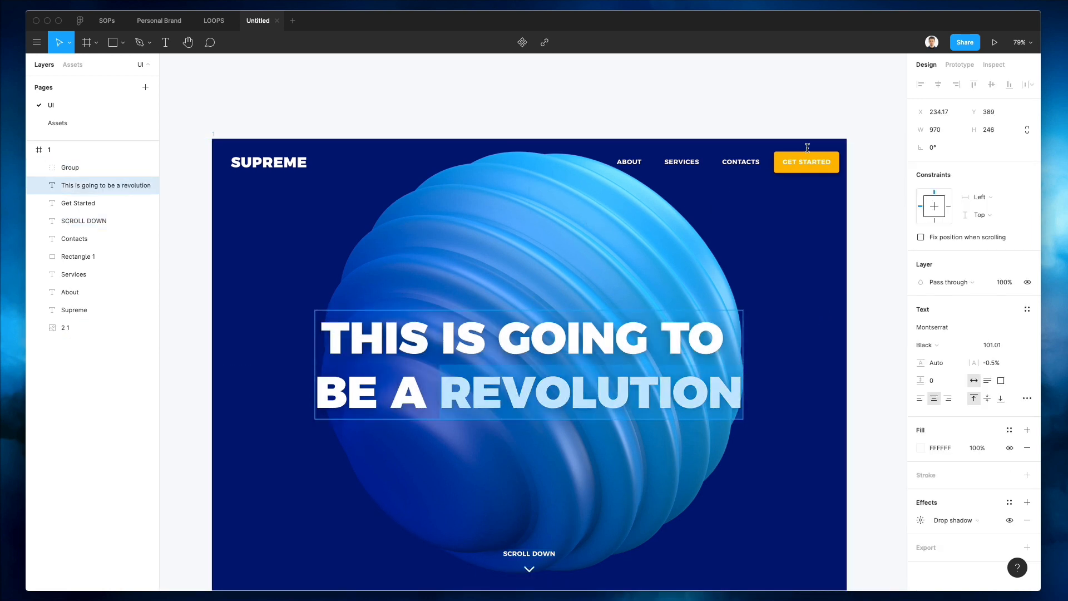
key(ctrl+c)
click(782, 152)
key(Escape)
scroll(706, 80, down, 3)
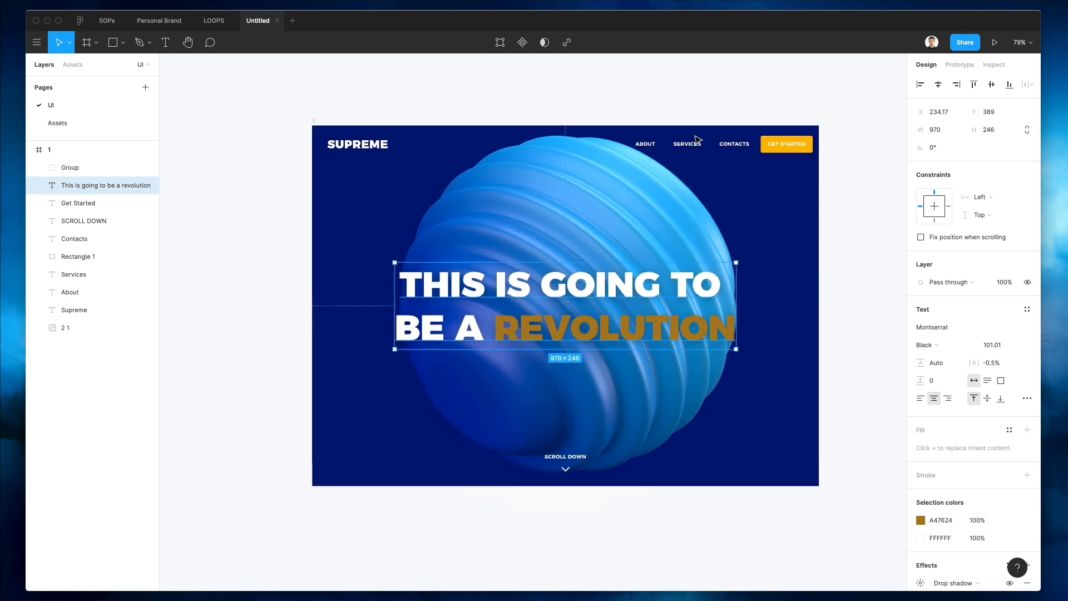
- Set the fill of the headline word REVOLUTION to the bright yellow FFE600
scroll(589, 323, up, 1)
double_click(590, 323)
double_click(589, 326)
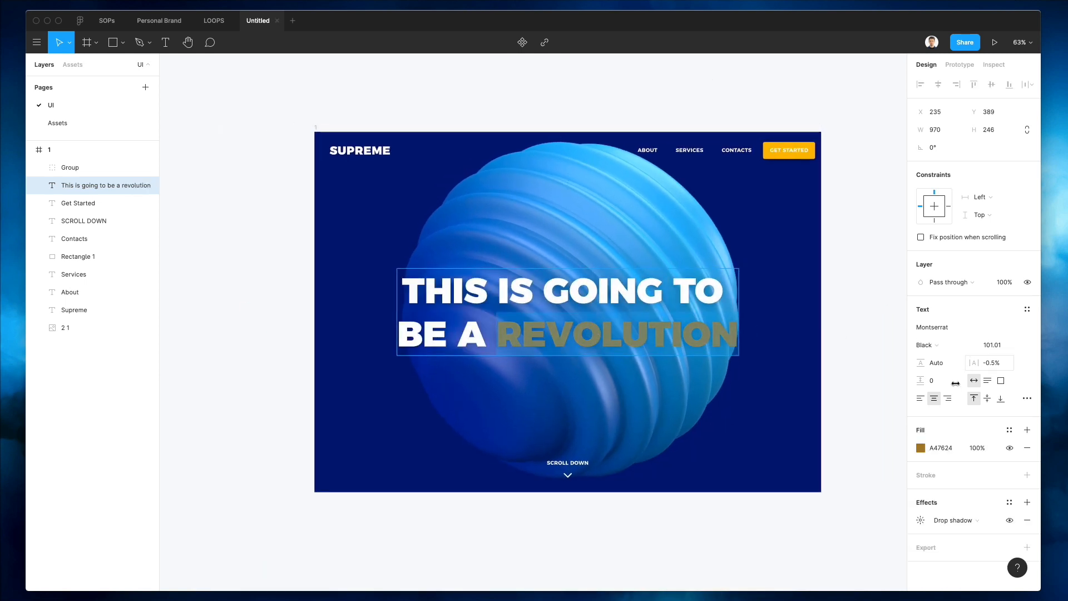
click(920, 448)
key(ctrl+v)
key(Return)
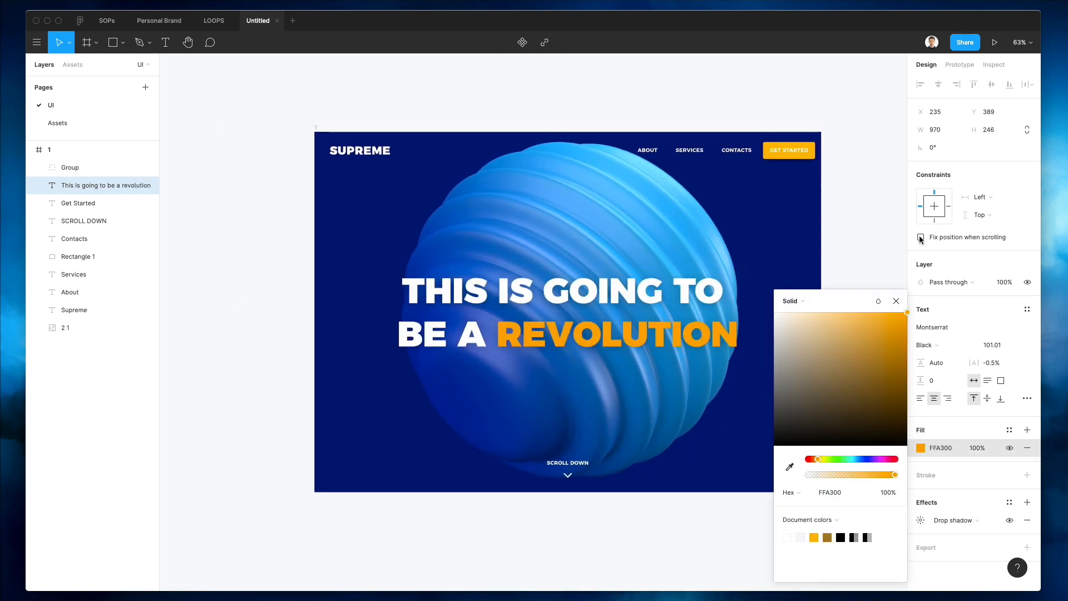
drag(826, 460, 818, 459)
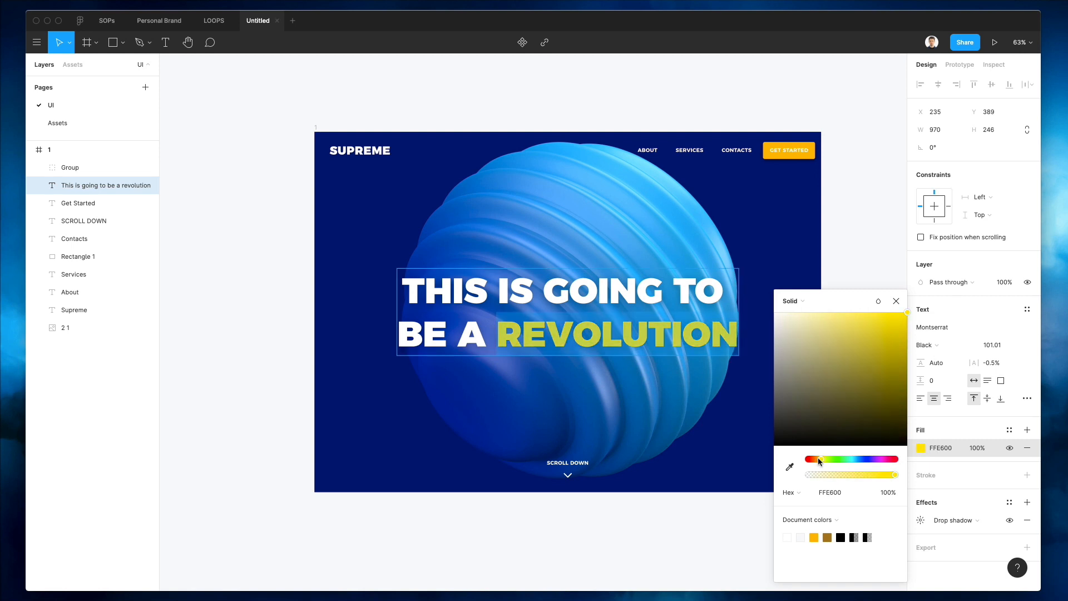
click(855, 173)
click(855, 175)
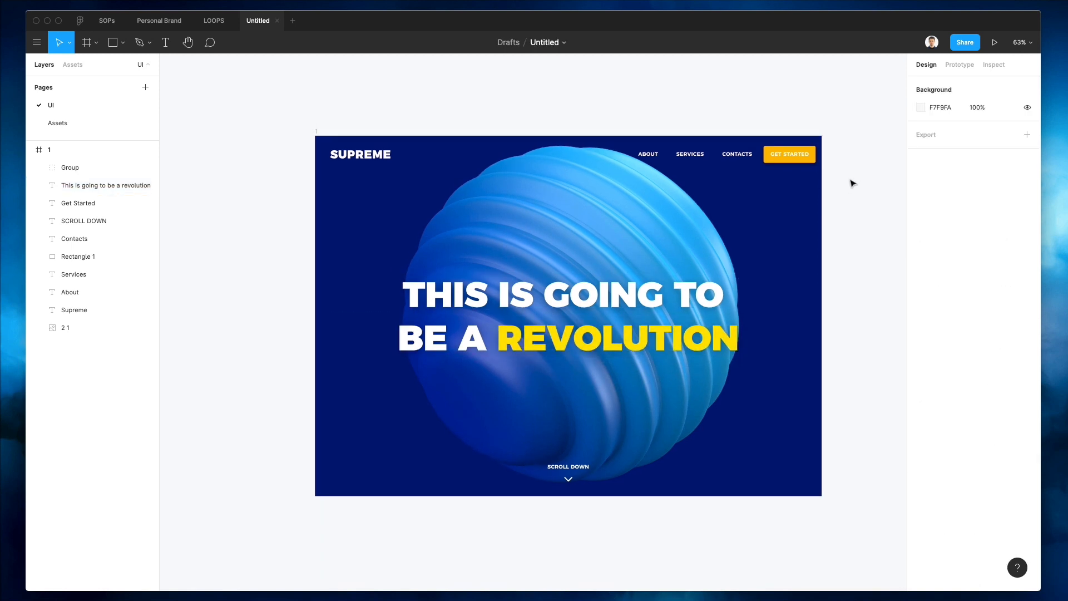
scroll(846, 202, right, 1)
scroll(845, 201, down, 1)
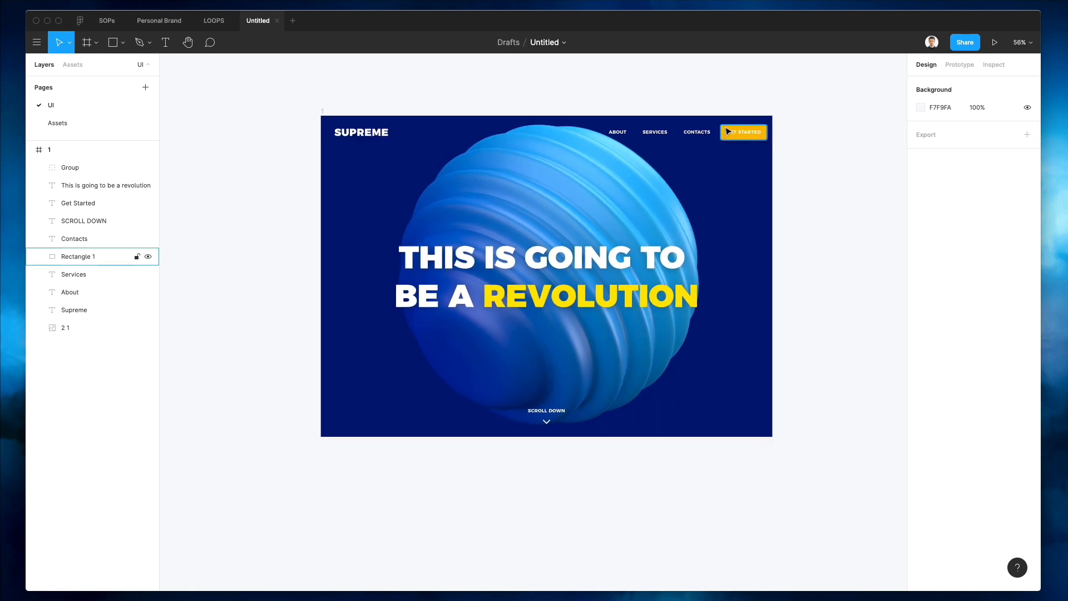
- Recolor the Get Started button with the bright yellow sampled from the headline word REVOLUTION
click(728, 132)
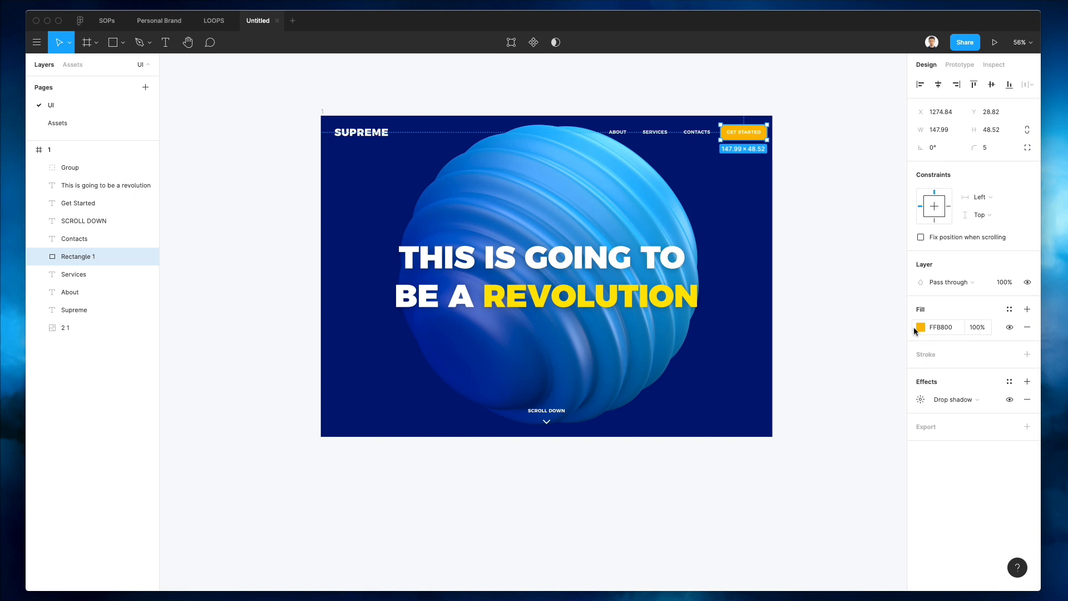
key(i)
click(631, 286)
click(791, 203)
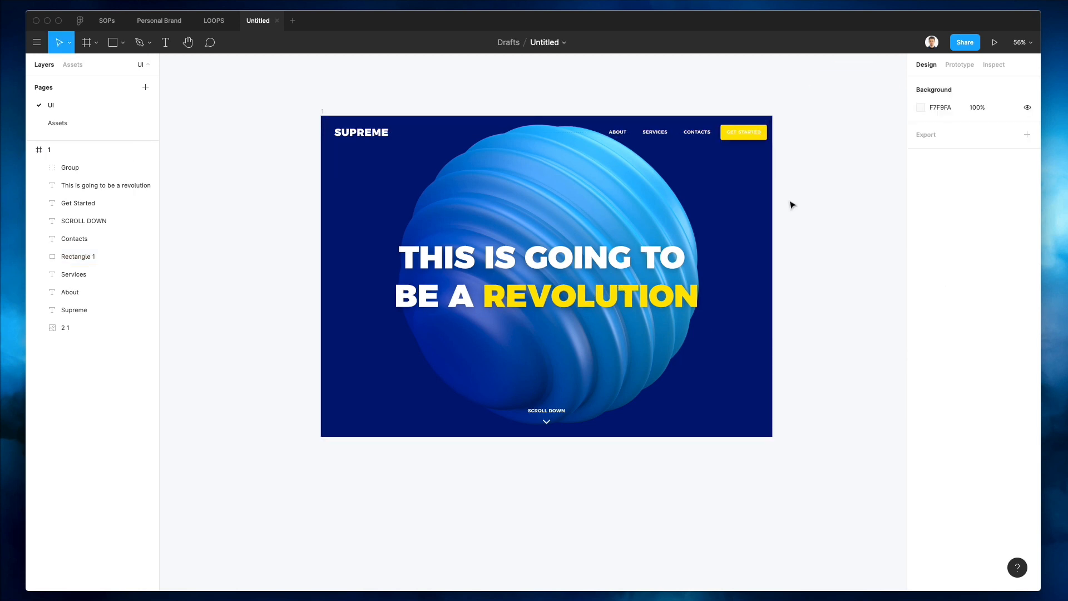
- Recolor the GET STARTED label with the dark navy sampled from the page background
click(745, 133)
key(i)
click(751, 232)
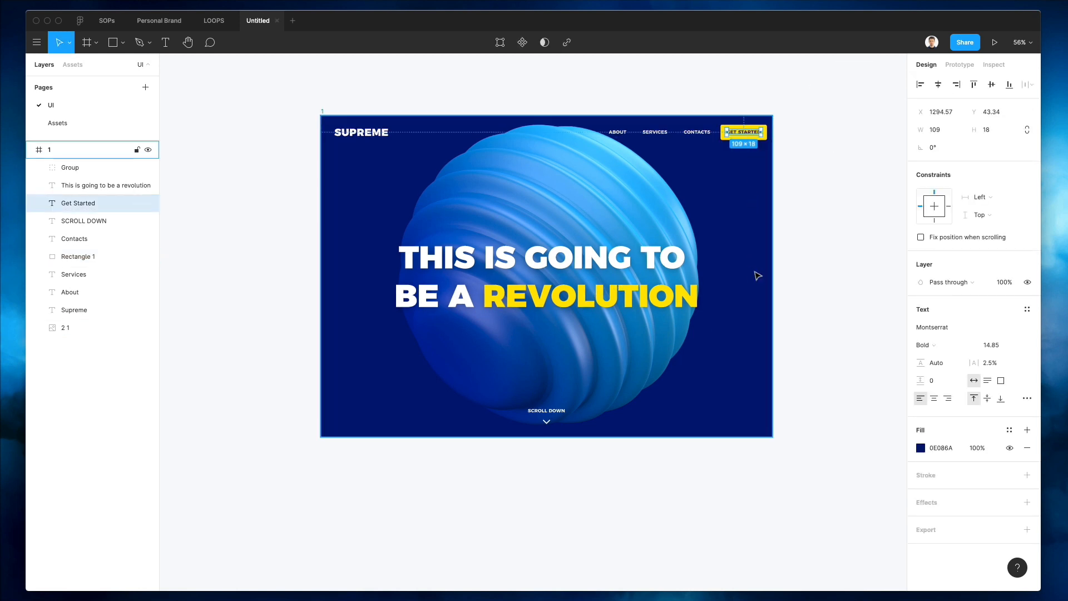
click(859, 362)
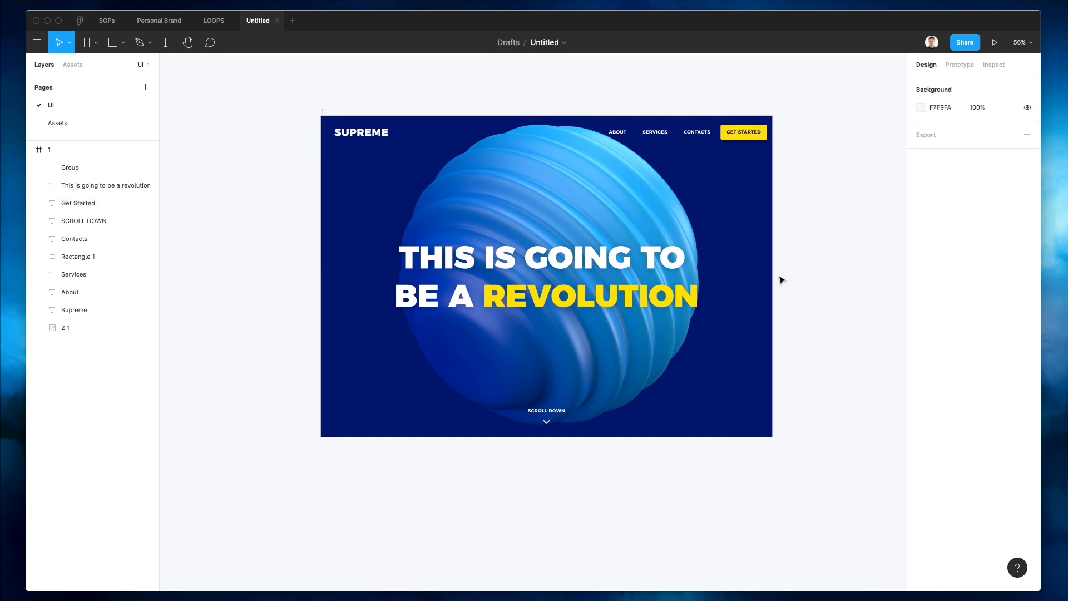
scroll(766, 214, up, 2)
scroll(667, 68, down, 2)
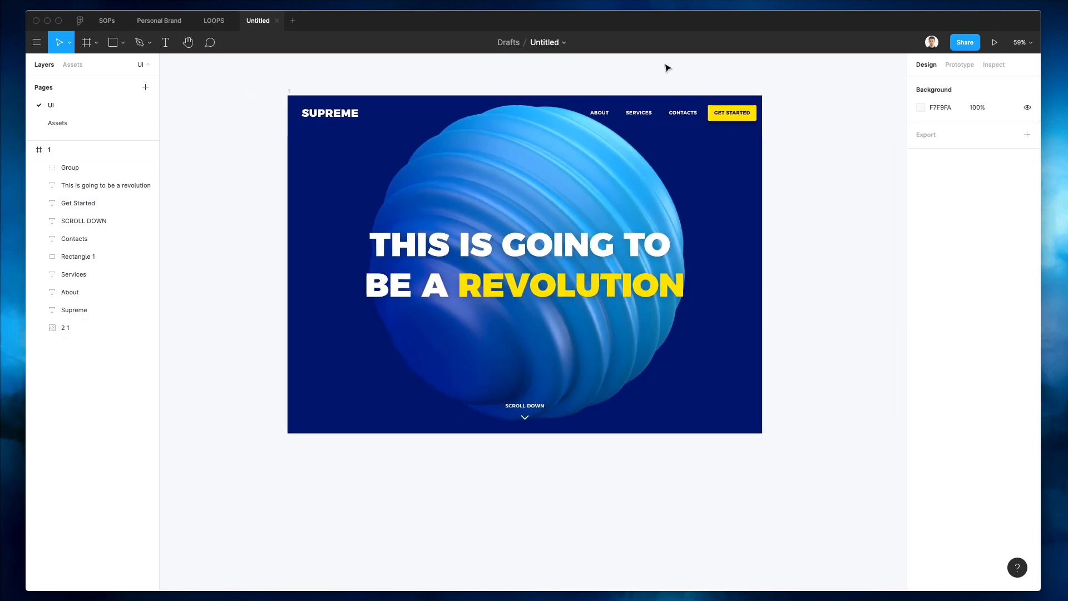
scroll(666, 69, up, 3)
scroll(665, 71, down, 2)
scroll(663, 74, up, 1)
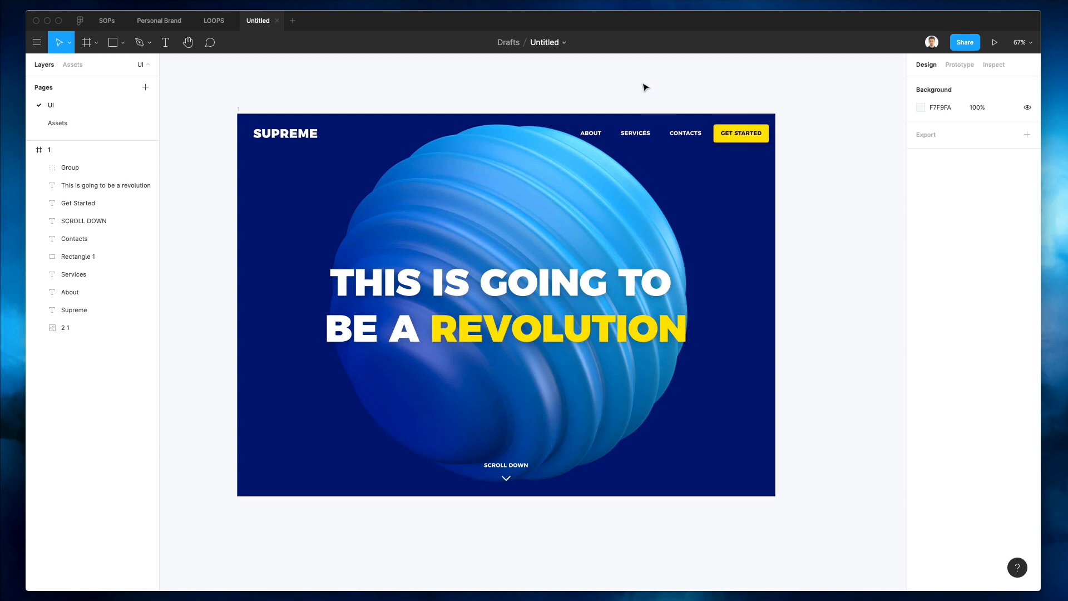
scroll(644, 88, down, 3)
scroll(644, 88, up, 1)
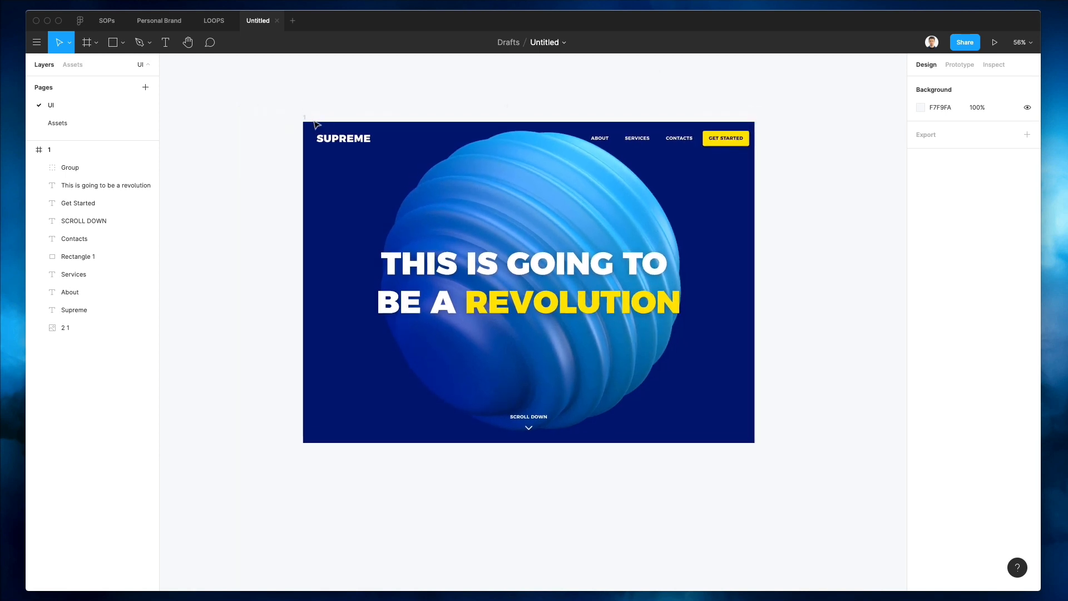
- Duplicate frame 1 with all its contents directly below the original as frame 2
click(306, 117)
drag(449, 200, 495, 541)
scroll(489, 389, down, 10)
click(252, 243)
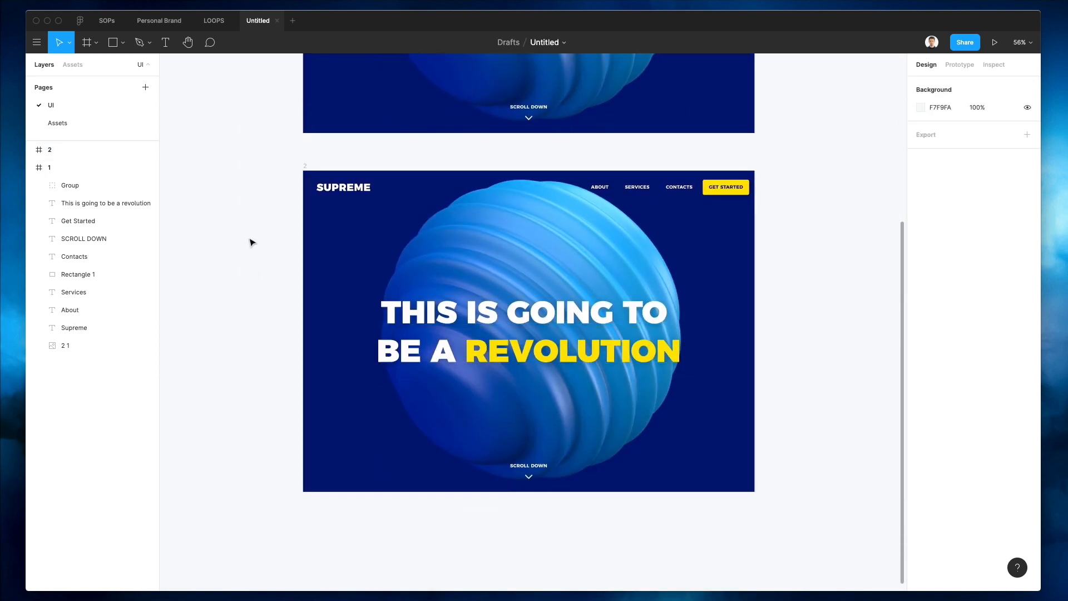
- Copy the pastel loop image with the pink-edged bubbles from the Assets page into frame 2, above its sphere image
key(Page_Down)
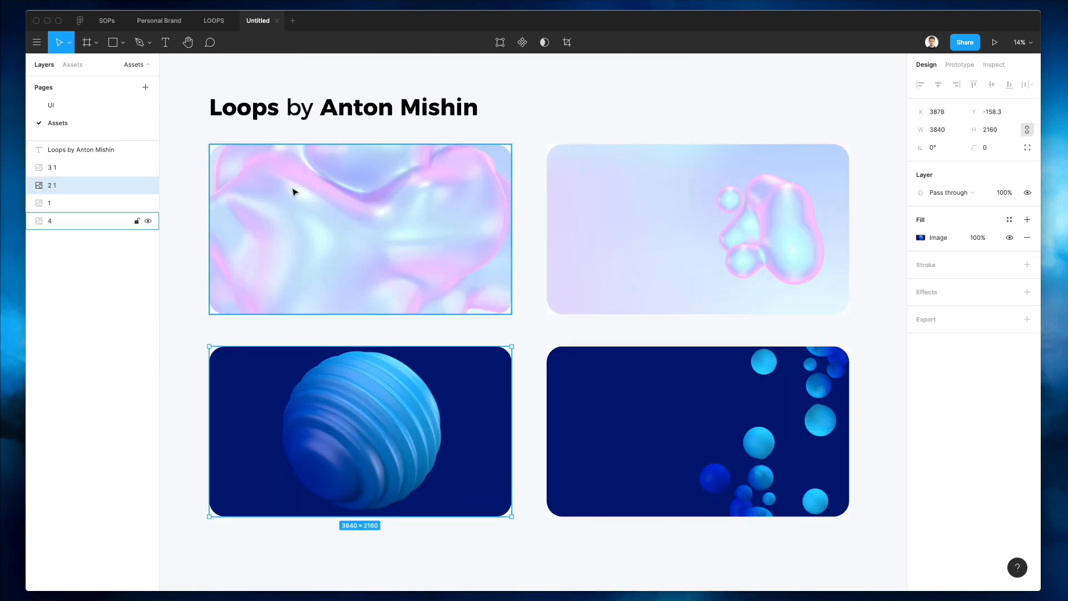
click(397, 179)
click(734, 220)
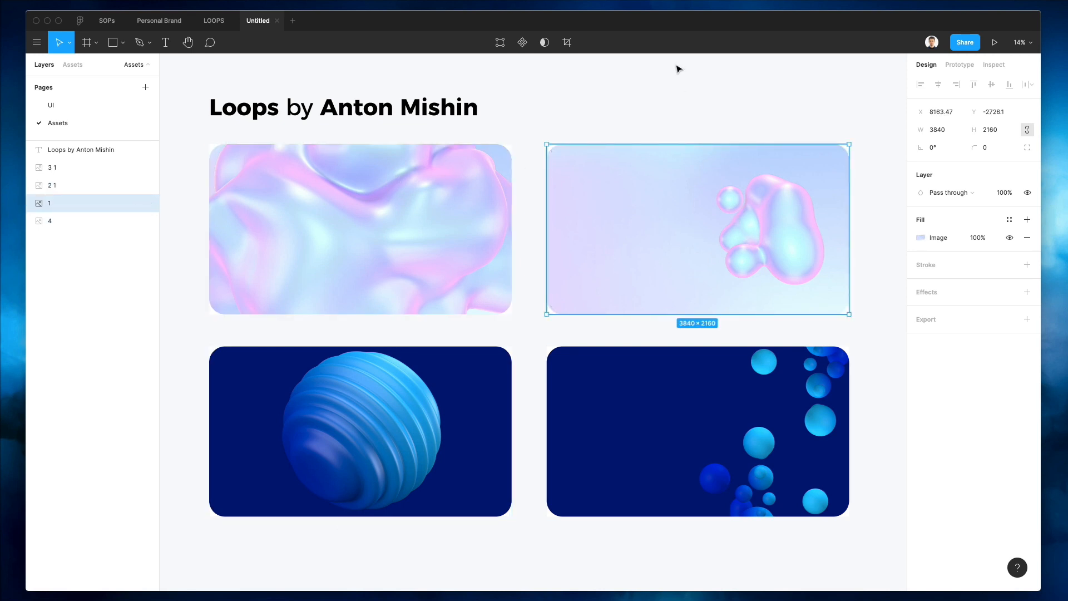
key(Page_Up)
key(ctrl+v)
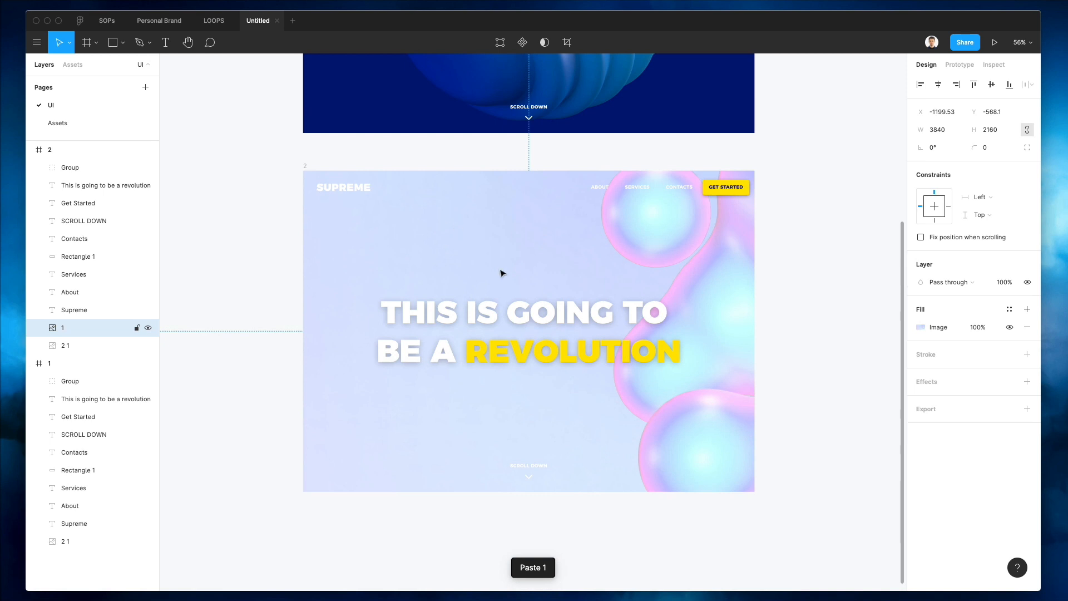
- Left-align the headline text in frame 2 and shift it left to X 96.12
click(502, 315)
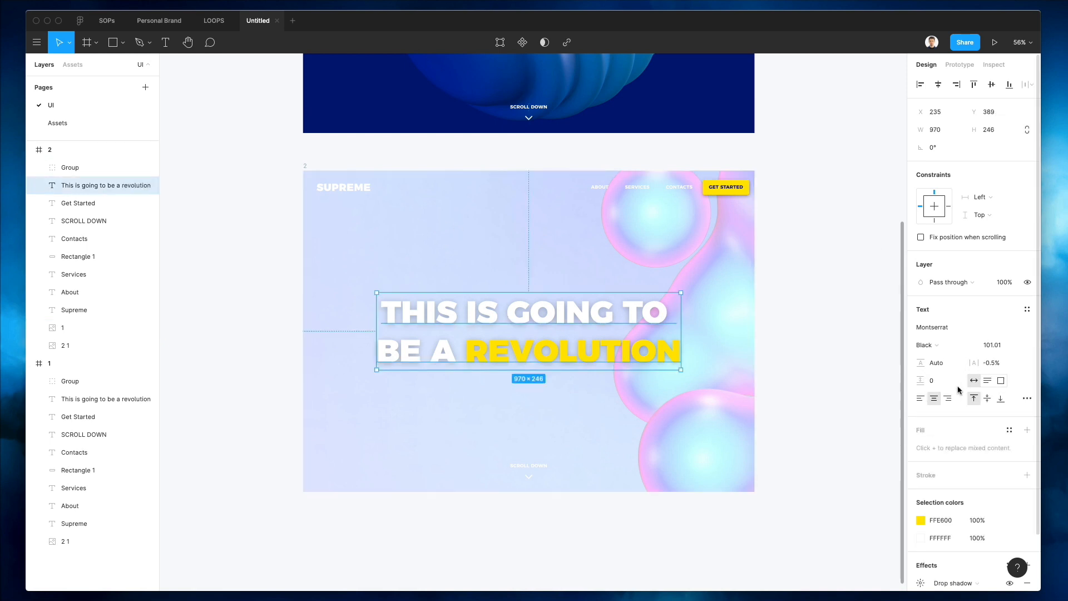
click(920, 398)
drag(544, 320, 502, 316)
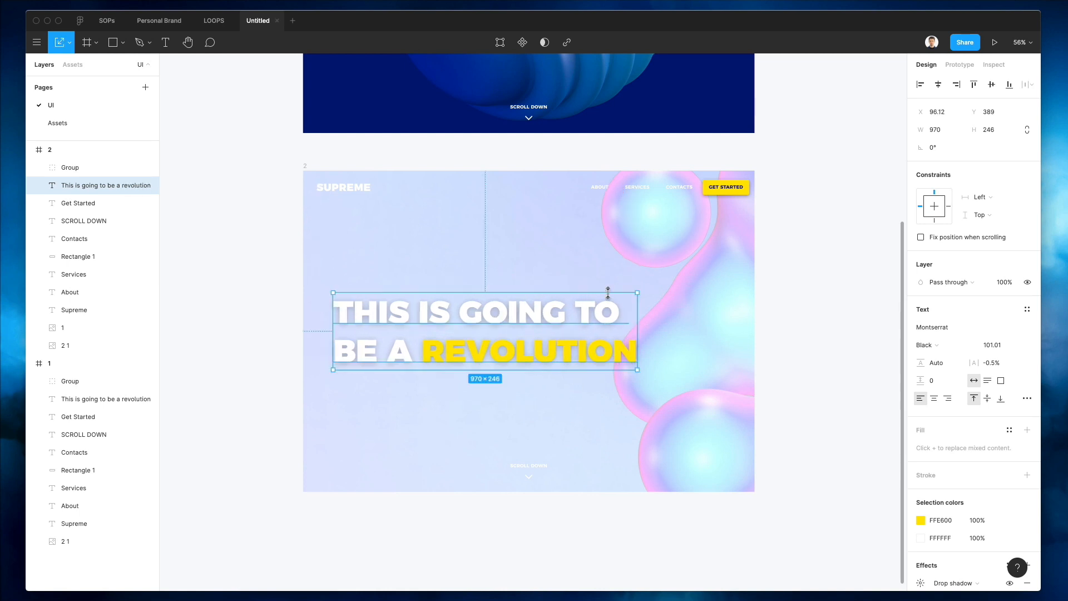
- Reduce frame 2's headline font size to 91.01 and nudge the text left to X 86.12
drag(638, 315, 604, 315)
key(super+z)
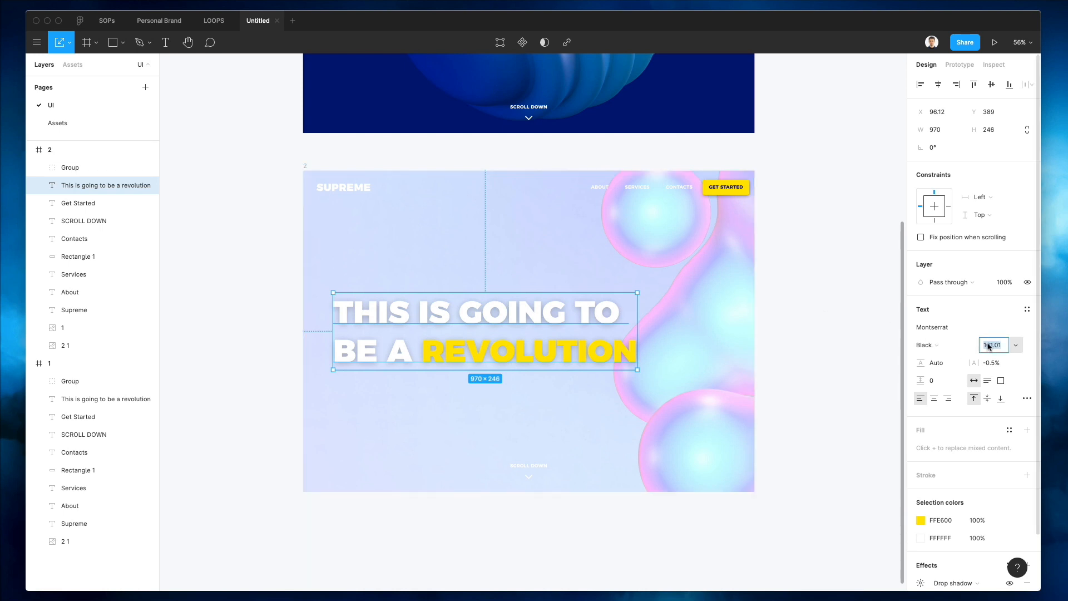
key(shift+Down)
key(shift+Down)
key(shift+Up)
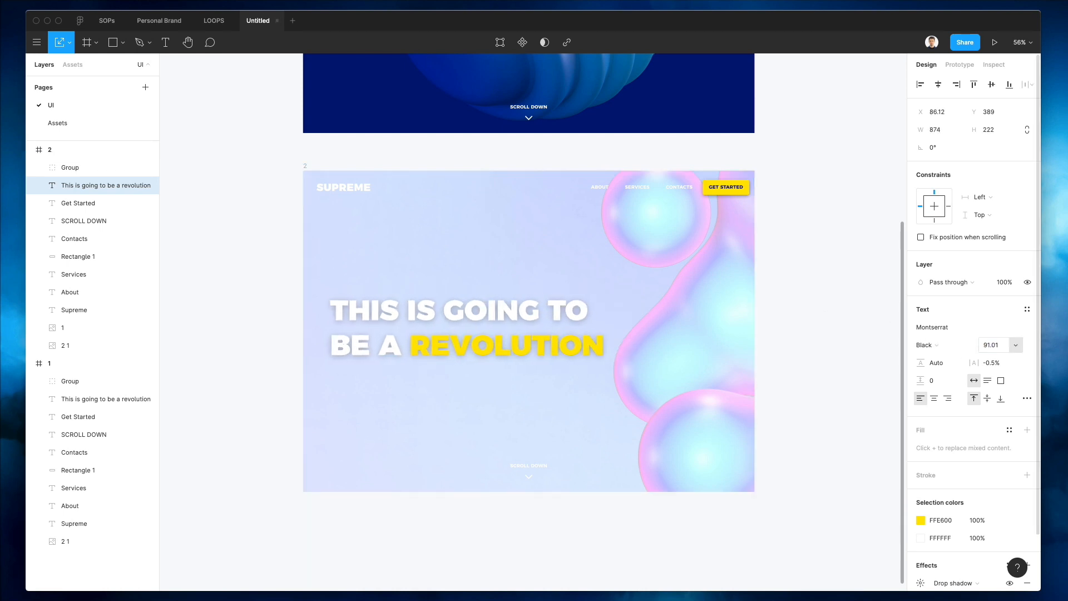
key(shift+Left)
key(shift+Down)
key(shift+Up)
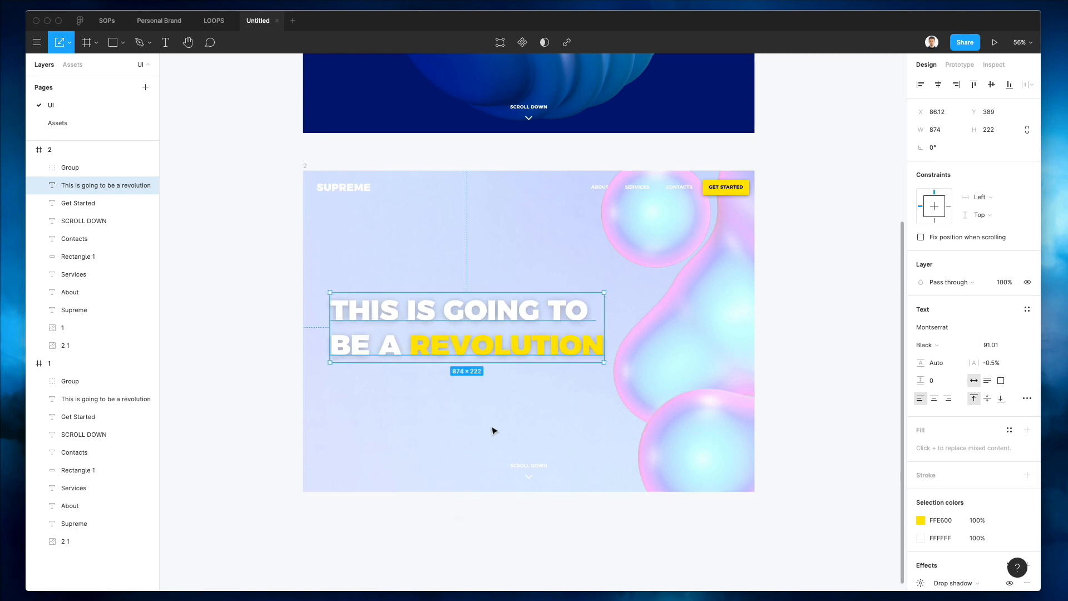
- Recolor frame 2's SCROLL DOWN text with a background-sampled lavender, darkened to about 9DA2E4
click(522, 465)
scroll(523, 465, up, 3)
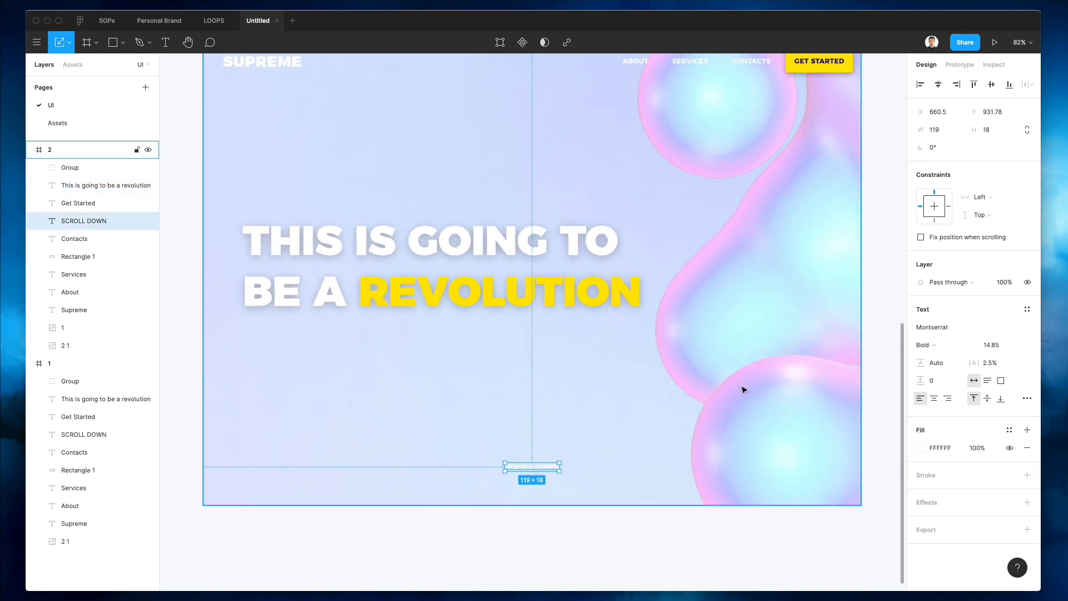
click(695, 374)
click(919, 448)
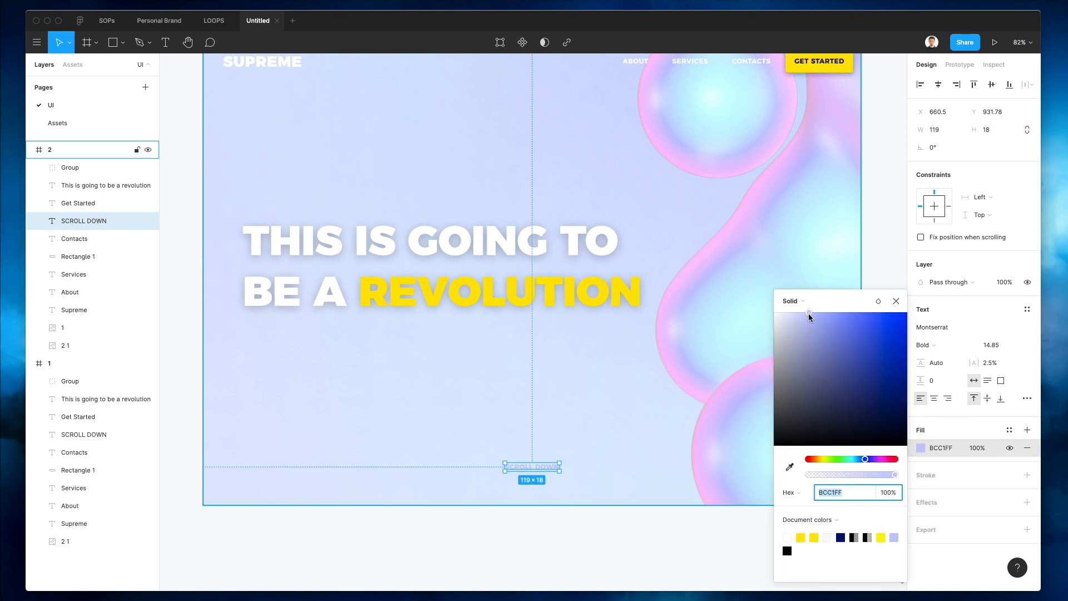
drag(808, 315, 820, 322)
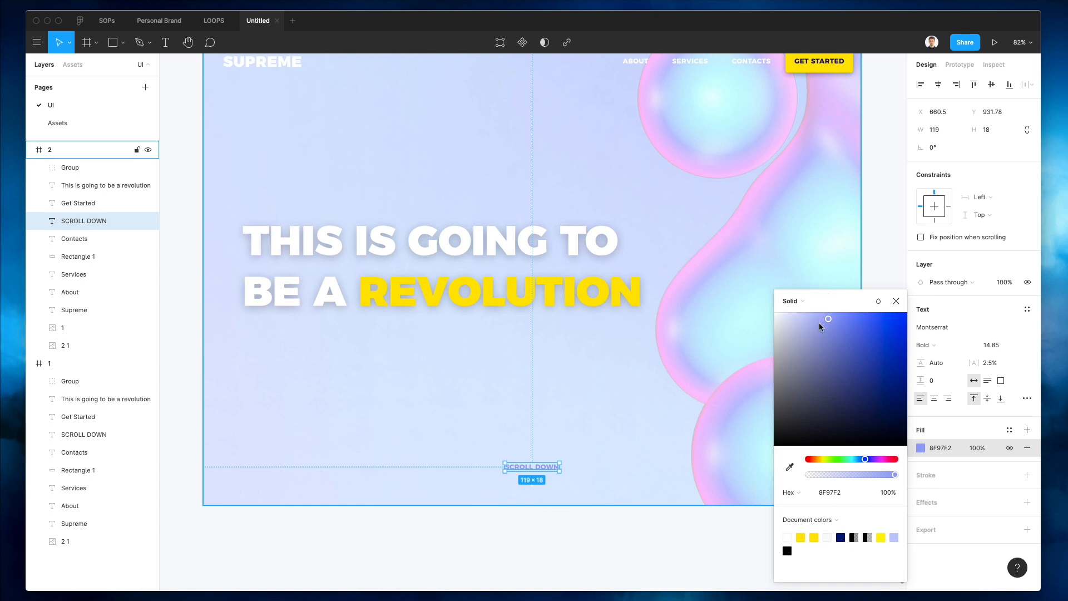
drag(820, 325, 812, 331)
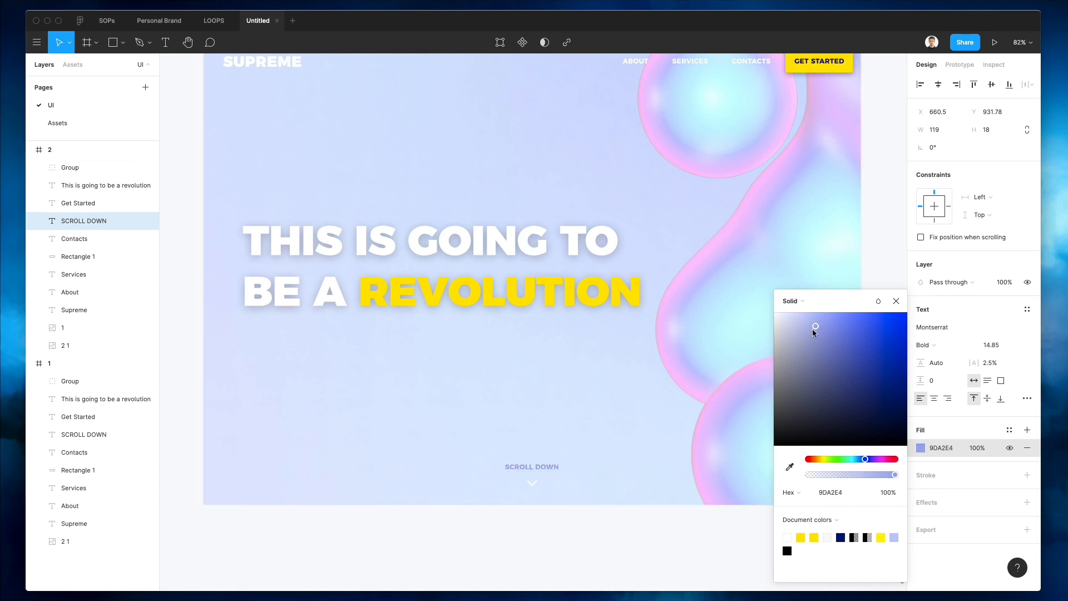
- Copy the SCROLL DOWN text's fill color and apply it to the chevron beneath it in frame 2
click(822, 492)
click(515, 489)
click(531, 483)
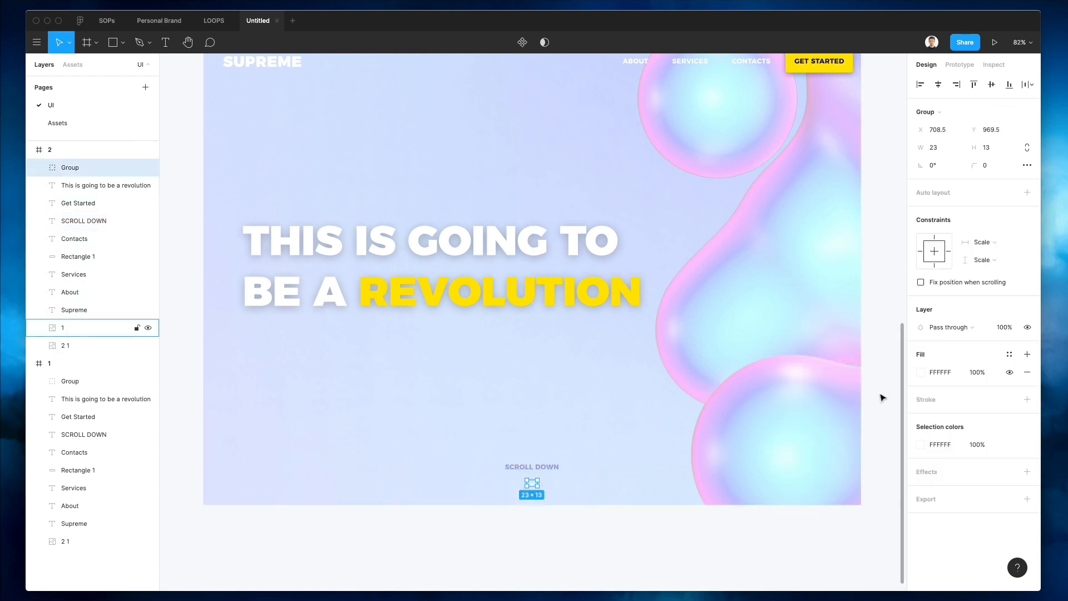
click(917, 374)
key(super+v)
key(Return)
click(447, 562)
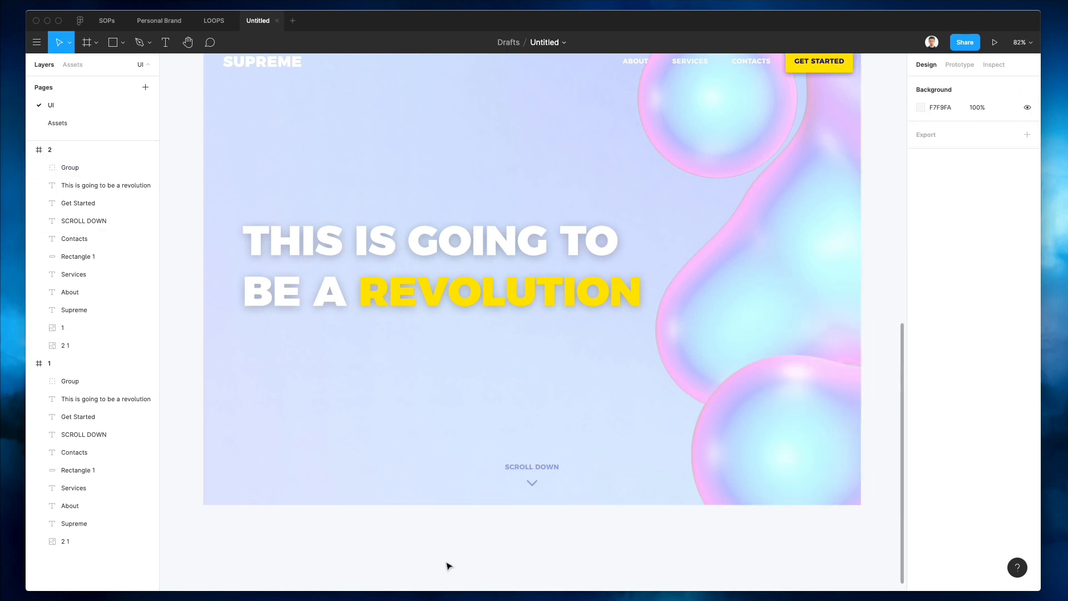
- Change the drop shadow color of frame 2's headline to the lavender BFBAFD, sampled from the image, at 100% opacity
scroll(445, 500, up, 3)
click(443, 381)
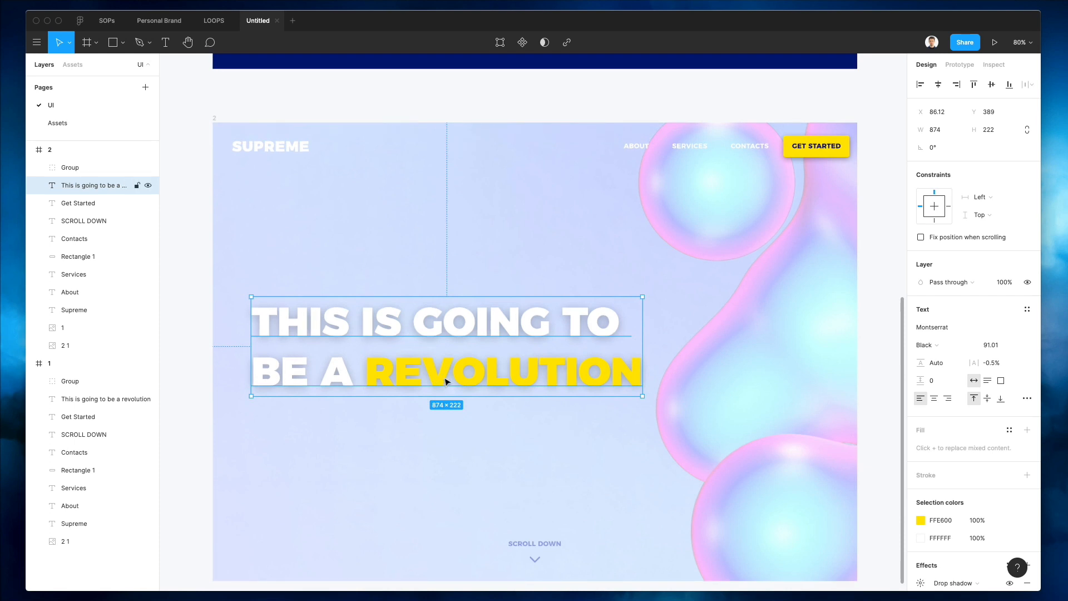
scroll(945, 456, down, 2)
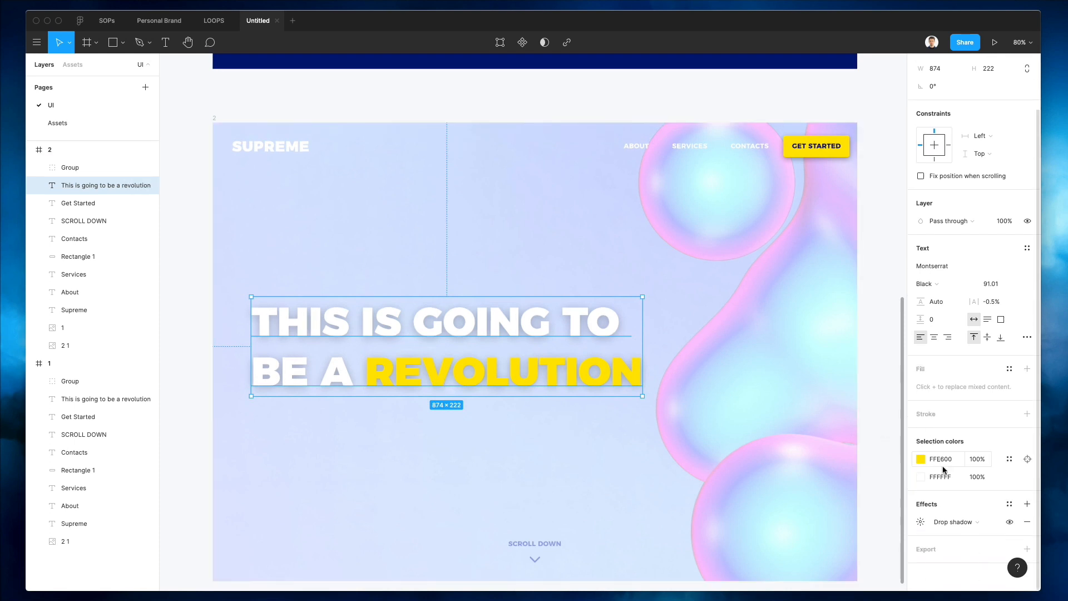
click(922, 520)
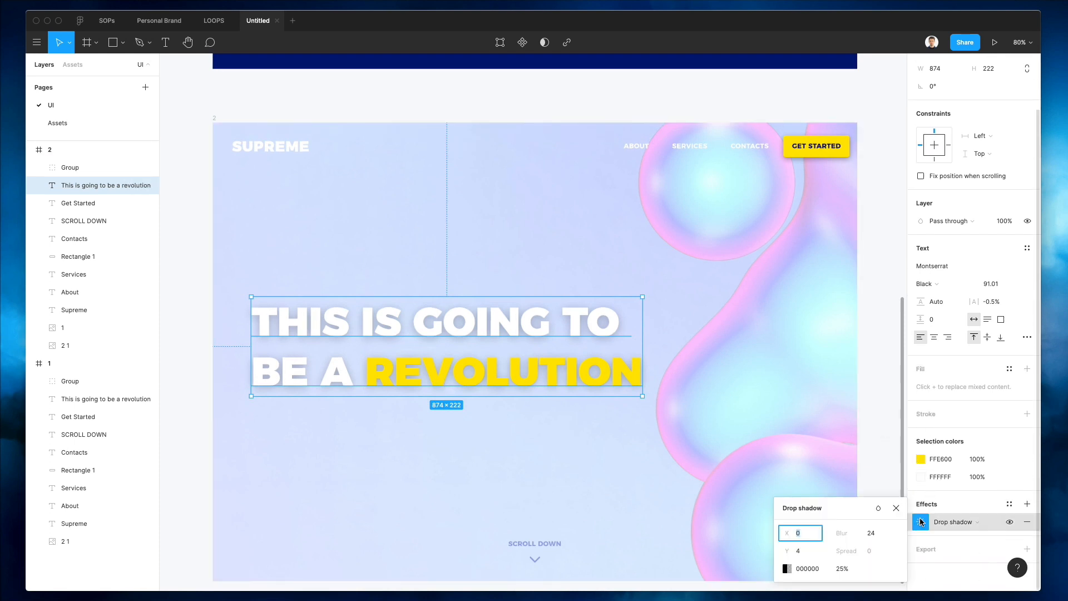
click(787, 568)
click(656, 466)
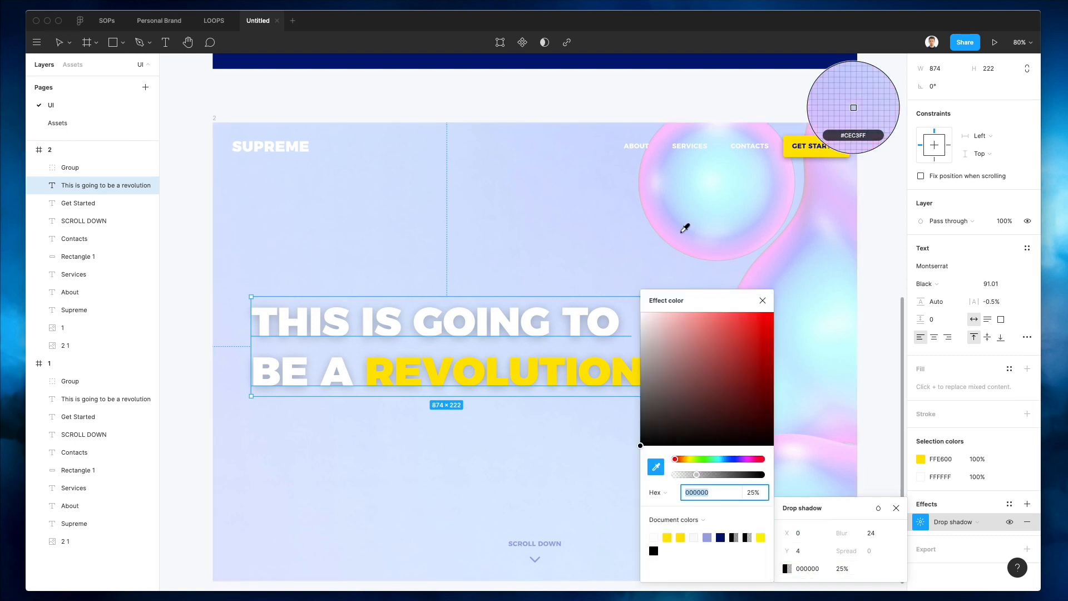
click(676, 236)
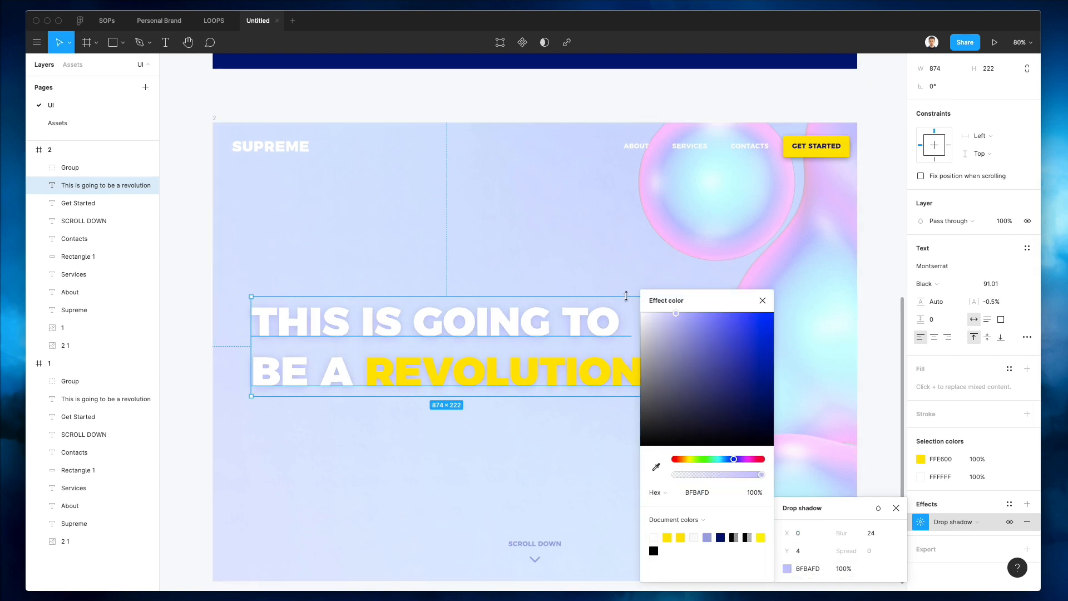
- Recolor the word REVOLUTION in frame 2 with the pale lavender C5BCFF sampled from the bubble image
click(510, 374)
double_click(511, 374)
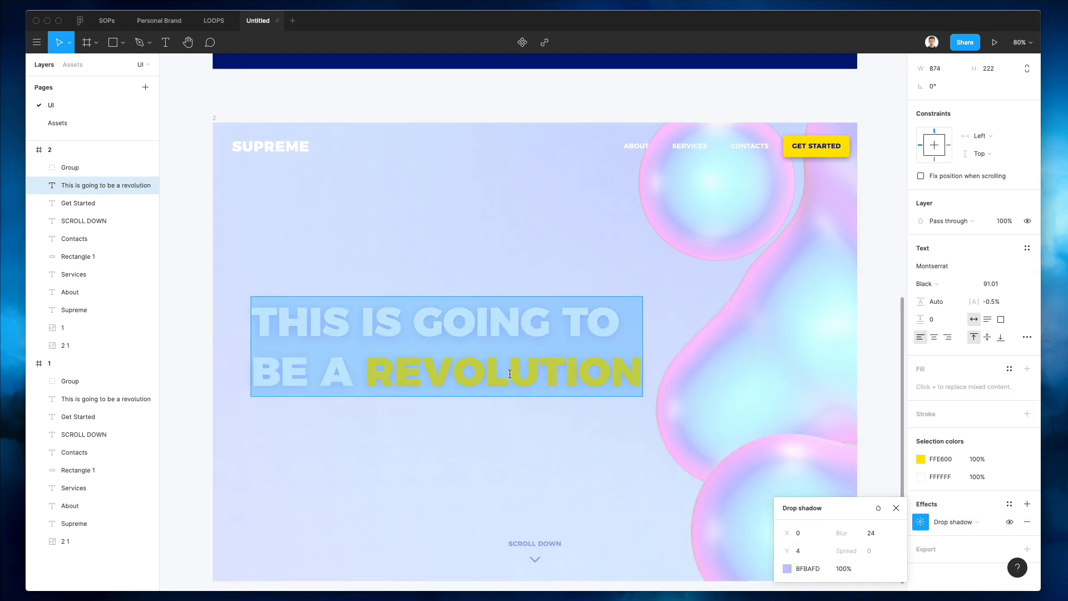
double_click(509, 374)
key(i)
click(722, 343)
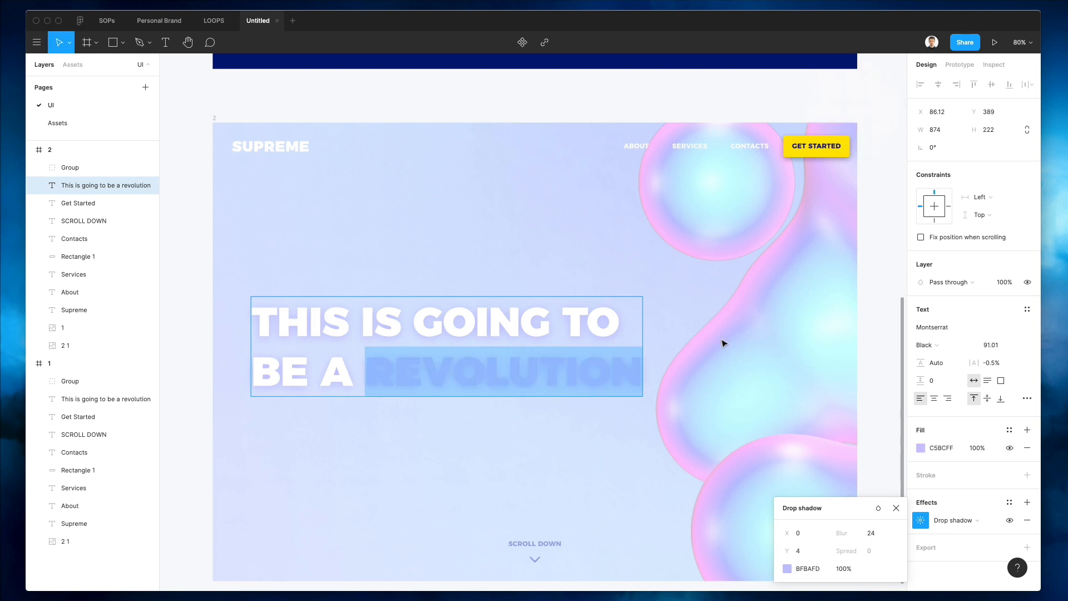
- Set the fill of the word REVOLUTION in frame 2 to the saturated violet-blue 6750FF
scroll(746, 432, down, 1)
triple_click(503, 369)
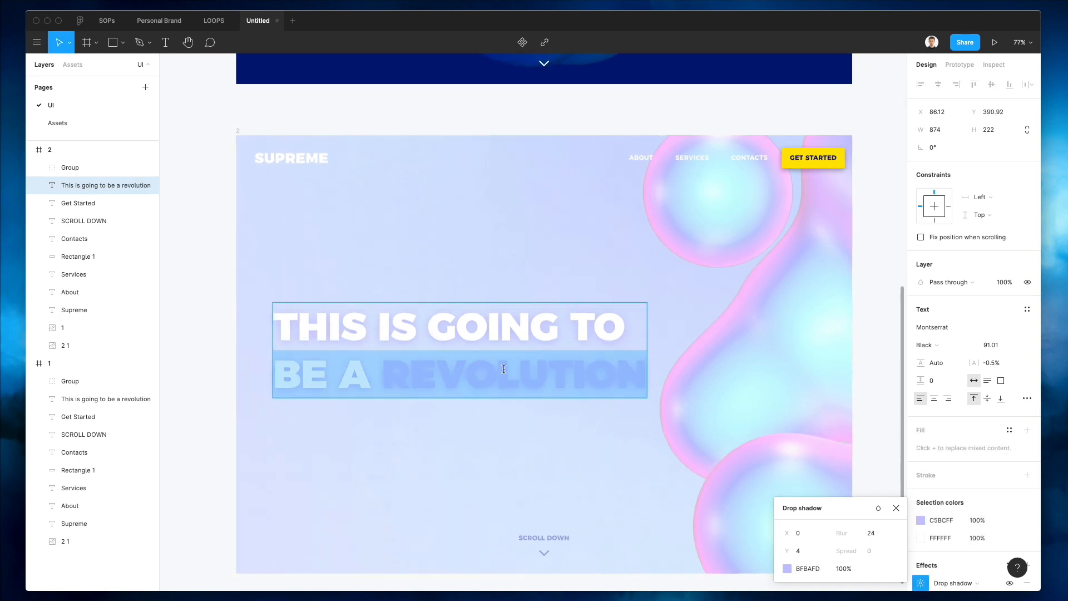
double_click(503, 368)
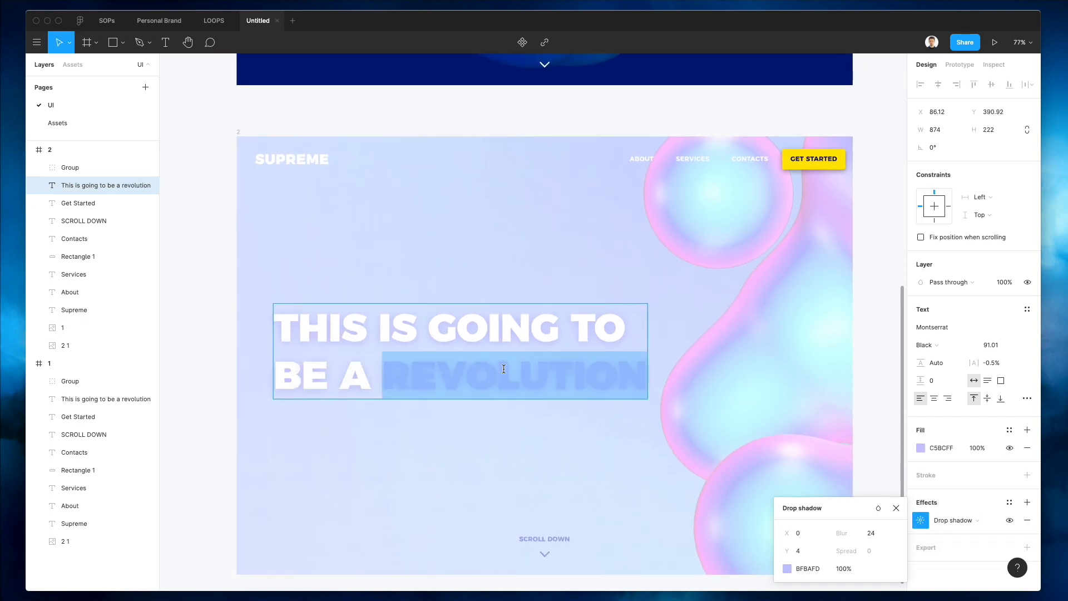
click(921, 448)
drag(841, 321, 864, 296)
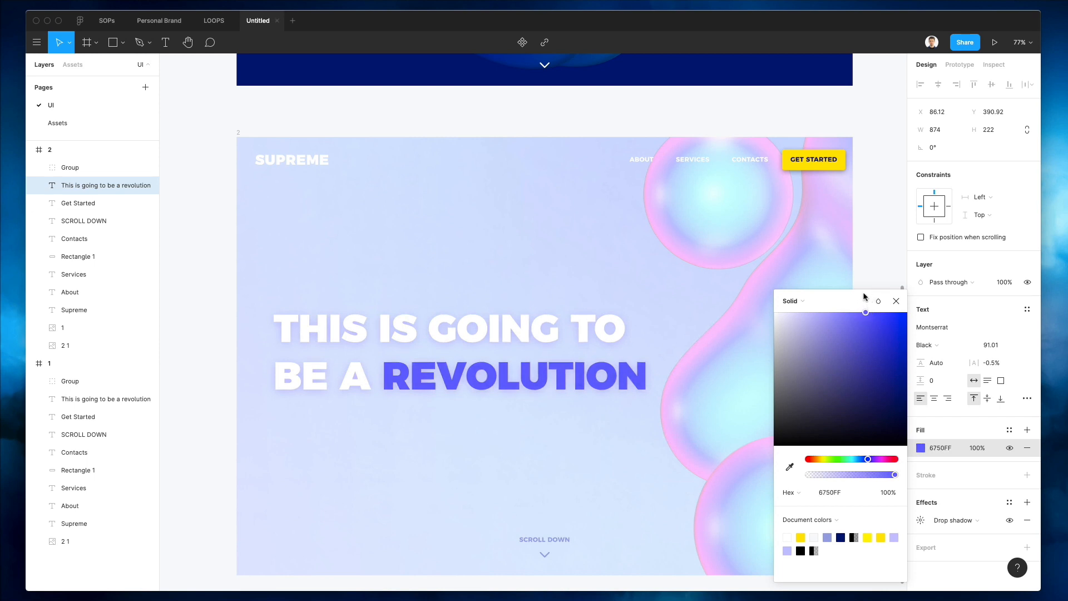
key(Escape)
click(202, 202)
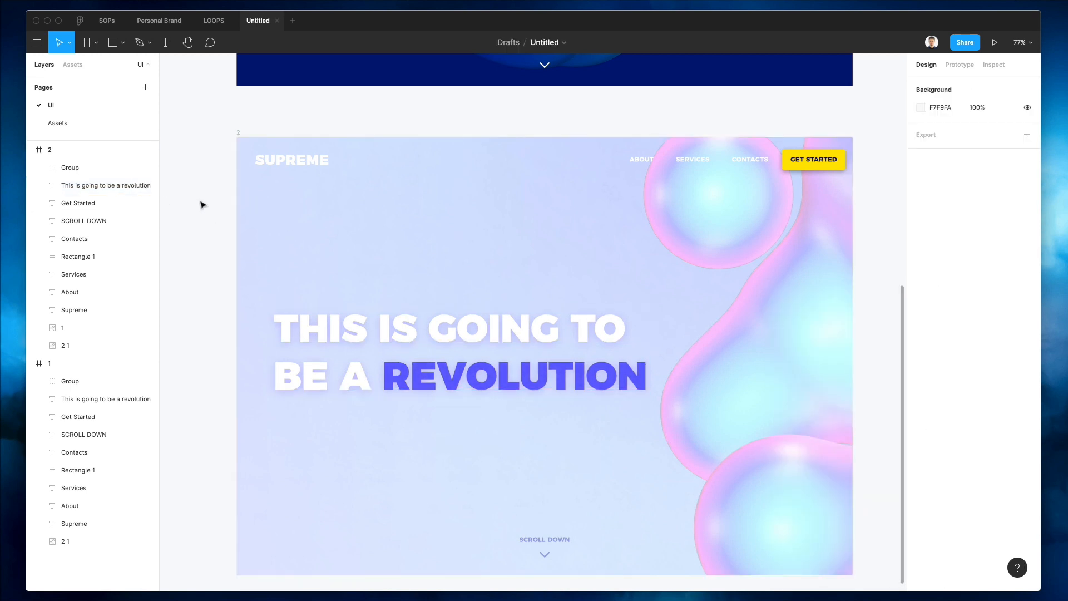
- Try recoloring frame 2's SUPREME logo with the violet-blue sampled from REVOLUTION, and undo the change
click(291, 160)
key(i)
click(503, 380)
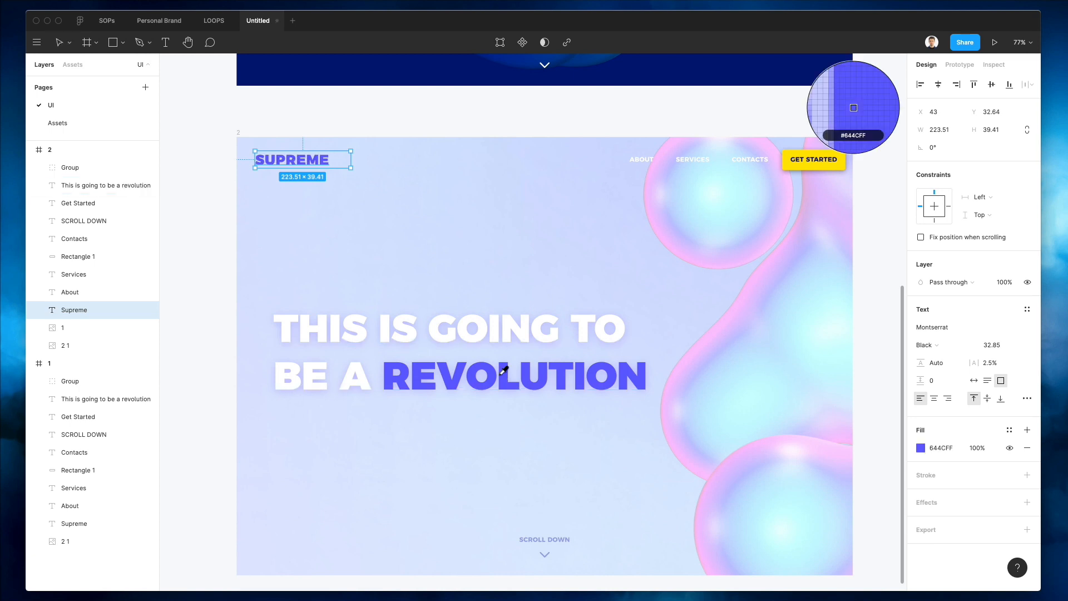
key(super+z)
click(329, 121)
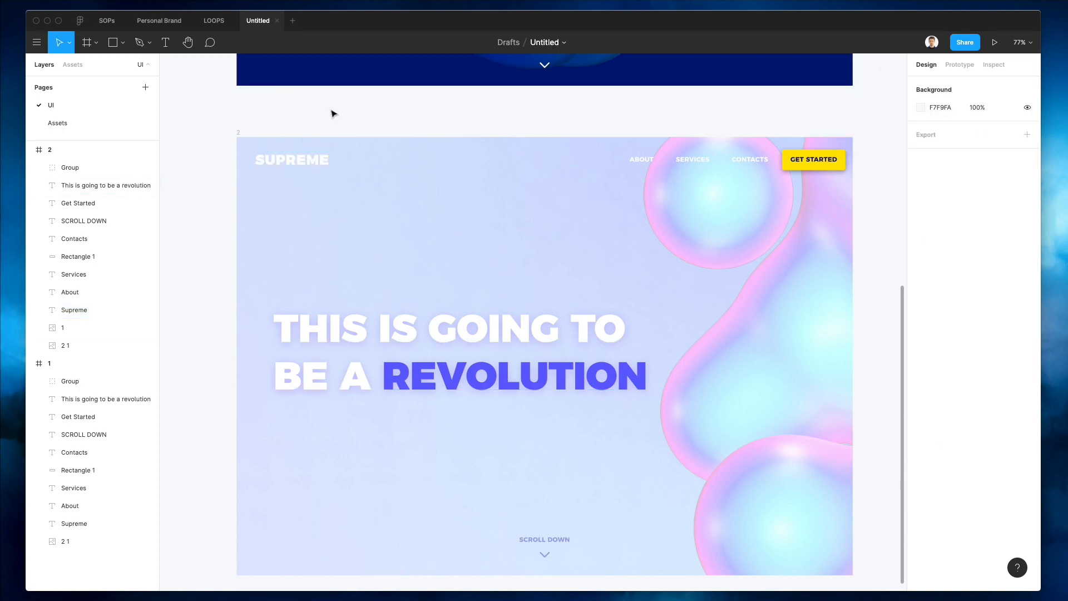
- Recolor the Get Started button label in frame 2 with the white FFFFFF sampled from the headline
scroll(332, 112, up, 3)
scroll(332, 111, down, 3)
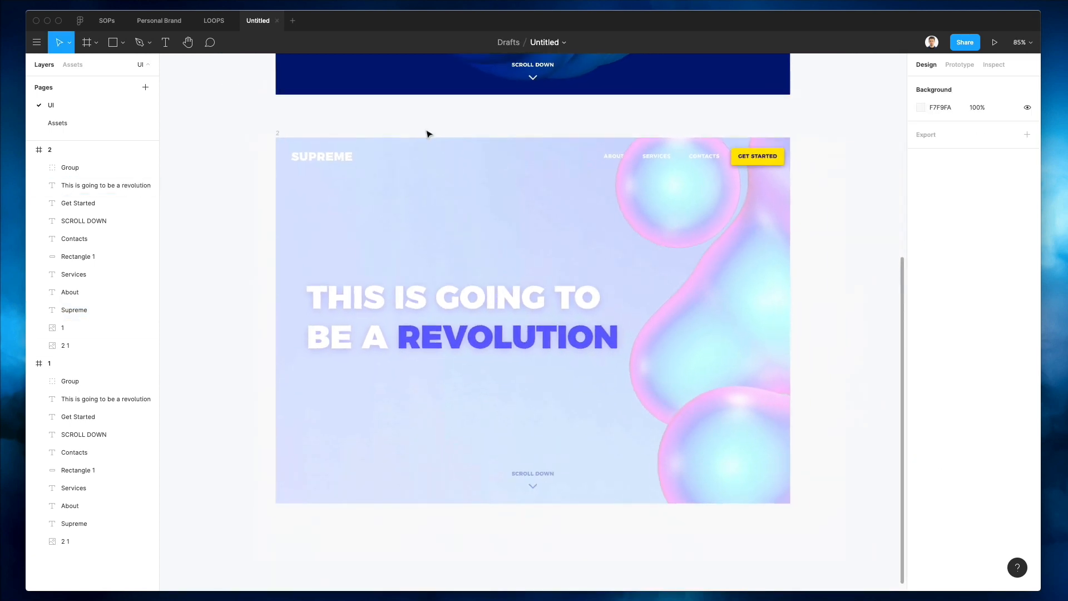
click(745, 160)
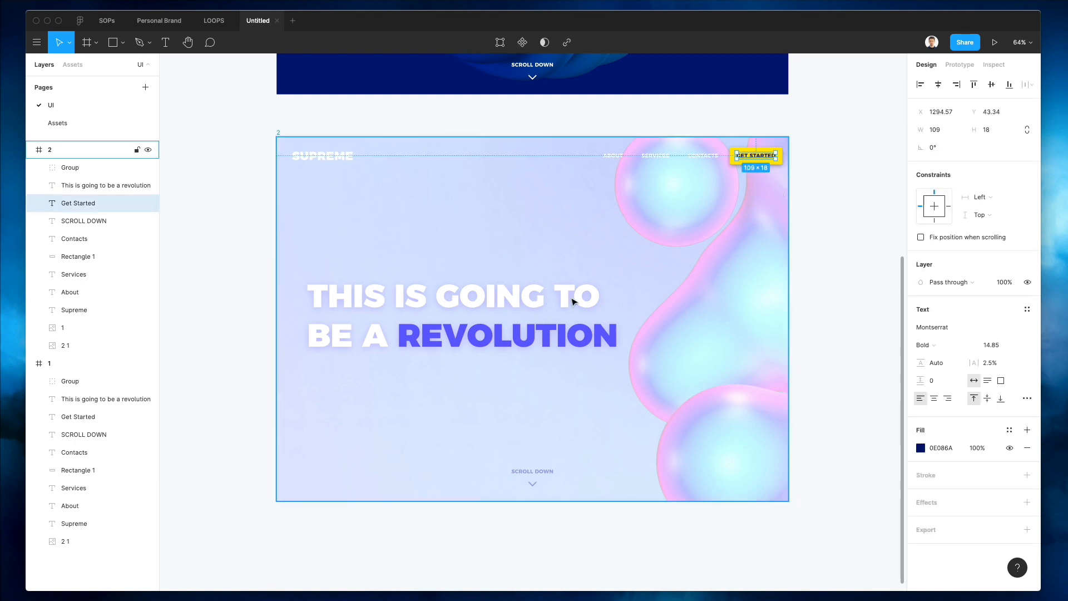
key(i)
click(520, 300)
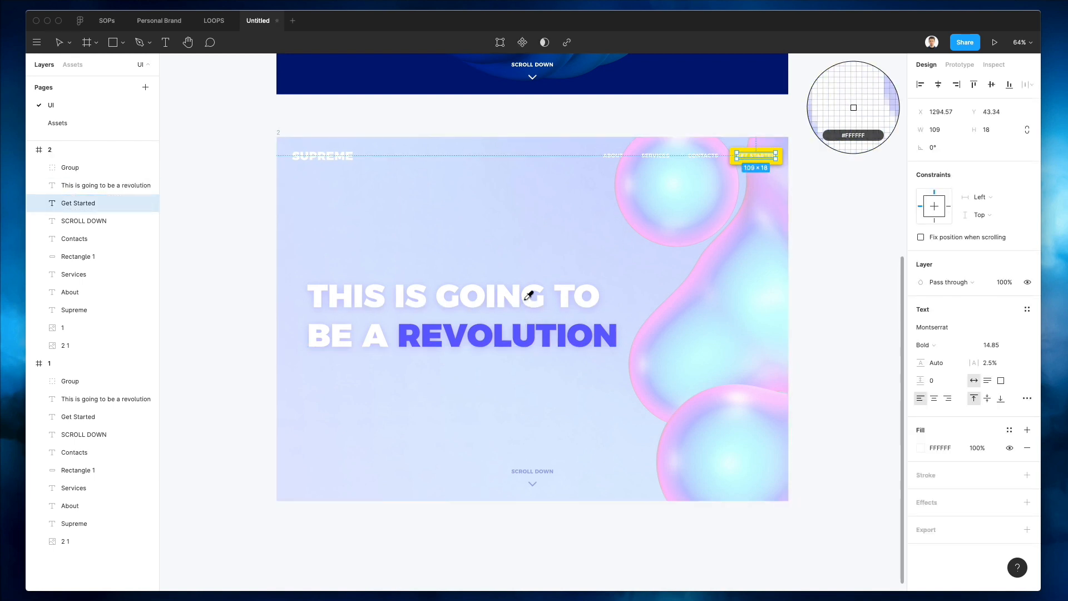
- Fill frame 2's Get Started button rectangle with the violet-blue 644CFF sampled from the word REVOLUTION
click(732, 152)
key(i)
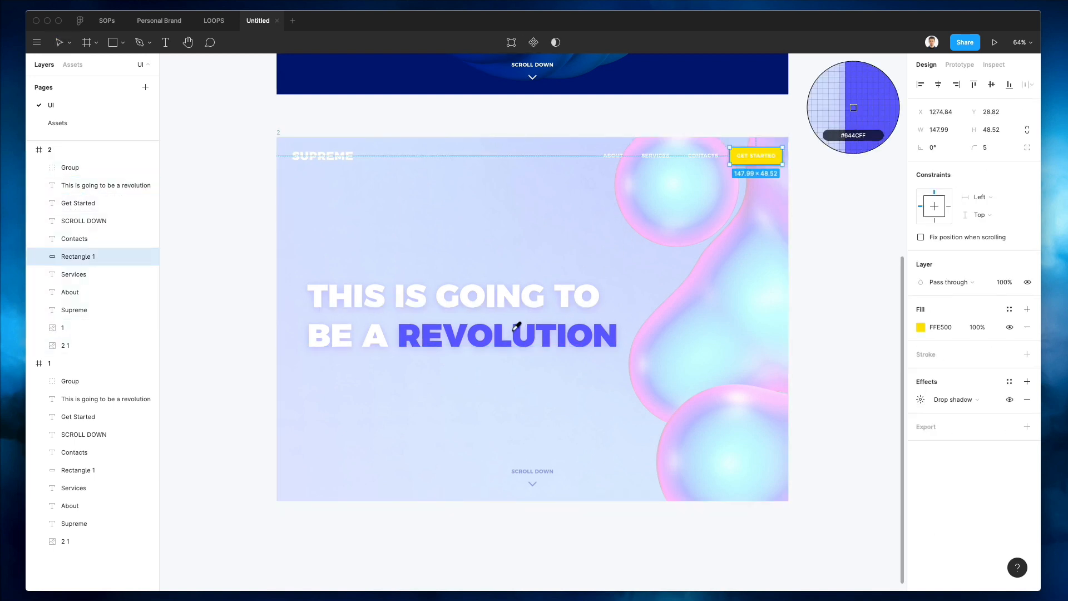
click(514, 328)
key(Escape)
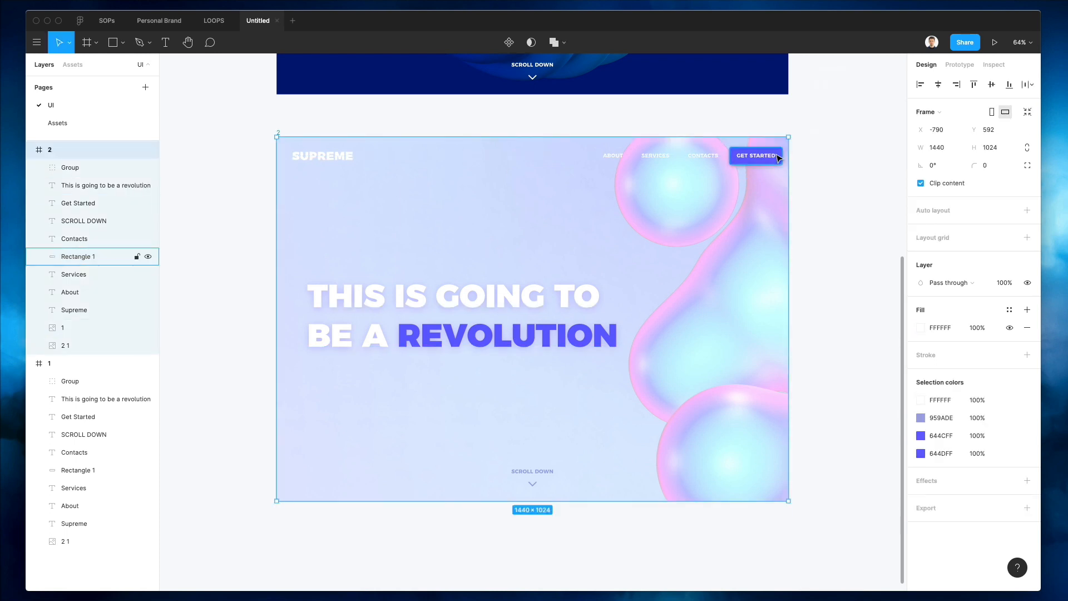
- Return frame 2's Get Started button to the yellow FFE500 sampled from REVOLUTION in frame 1
click(746, 155)
scroll(745, 155, up, 5)
key(i)
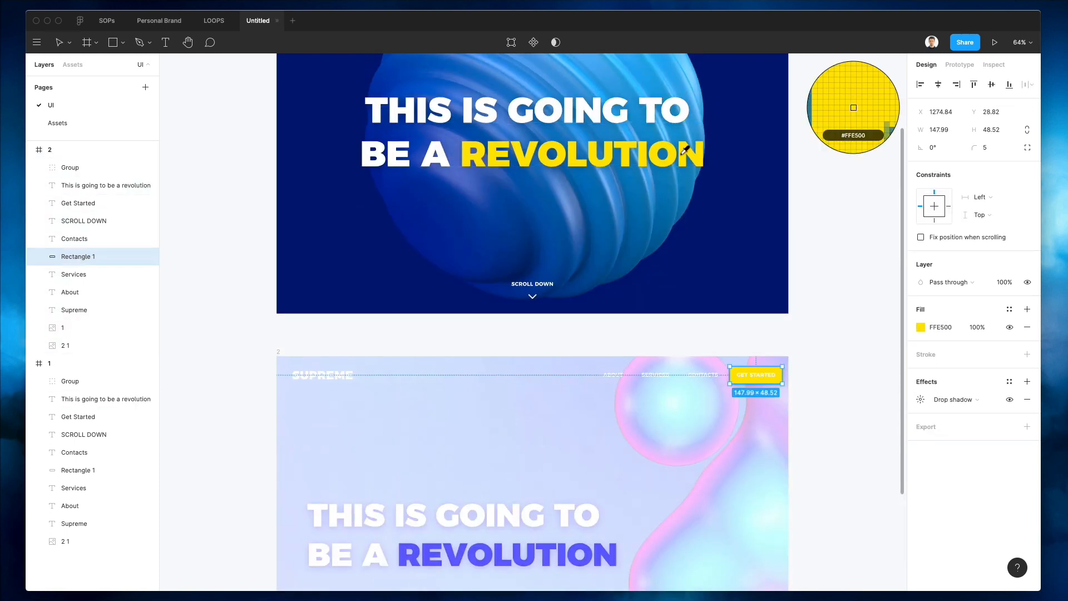
click(684, 151)
scroll(674, 217, down, 5)
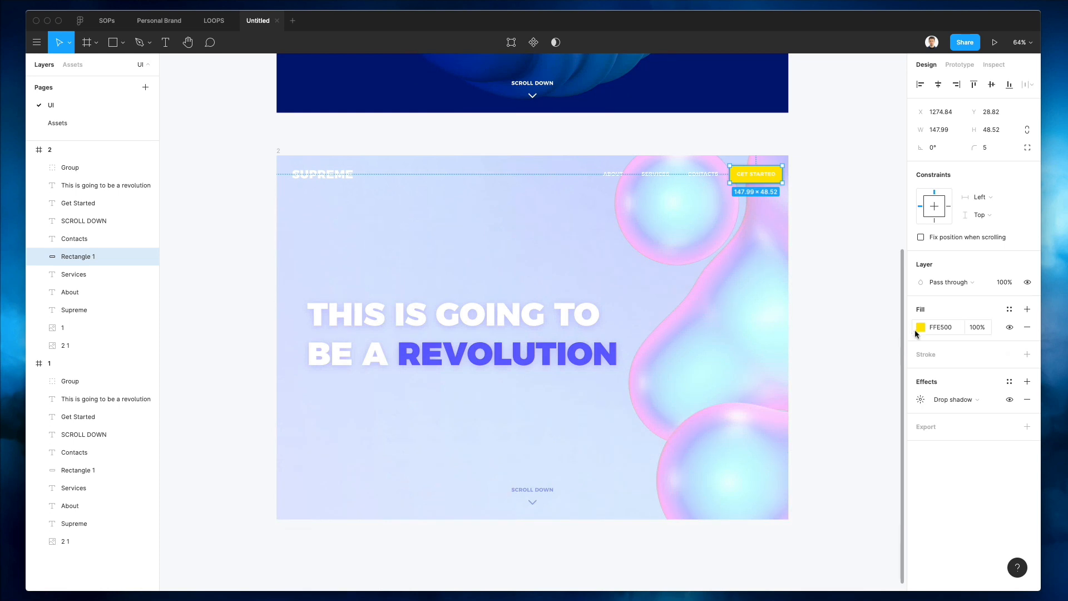
- Try the bubble edge's pink FFB9FF on the Get Started button, deepening it to magenta DD28DD and shifting the hue to violet 5829DE
click(917, 329)
click(714, 260)
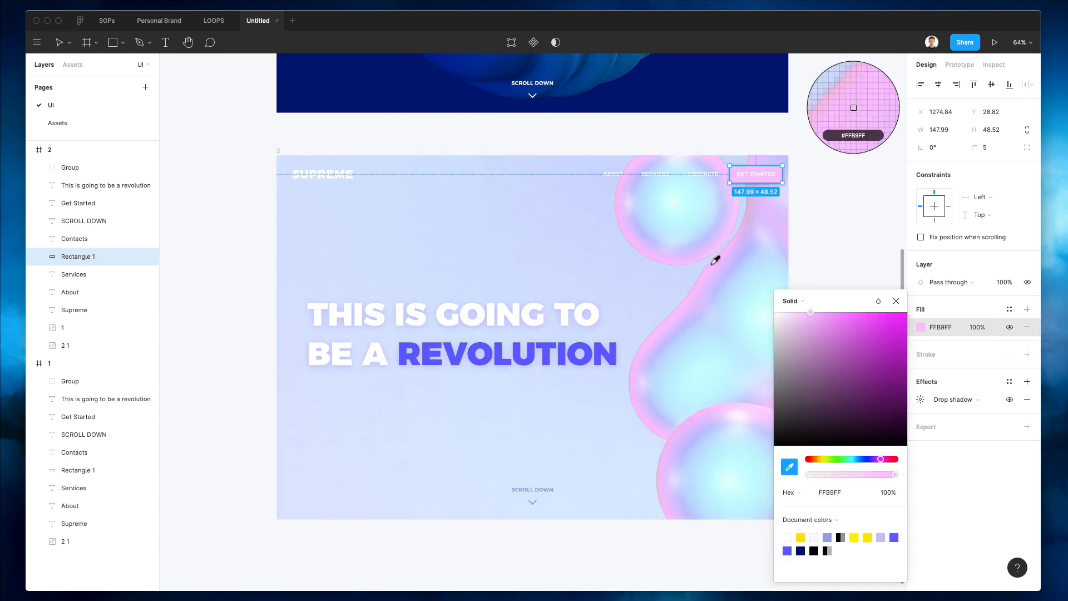
drag(826, 336, 880, 334)
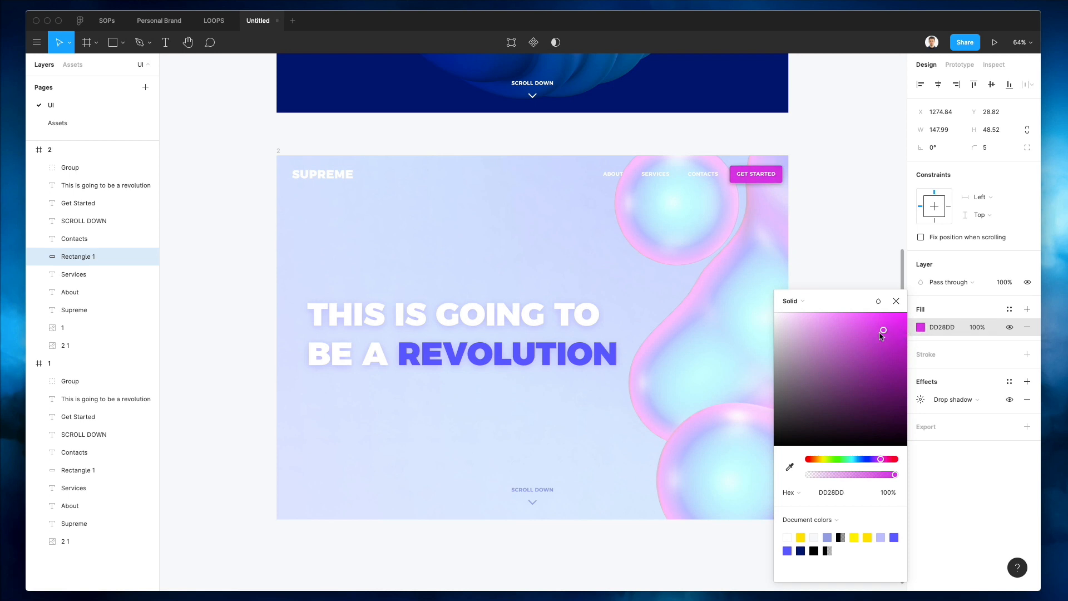
click(869, 460)
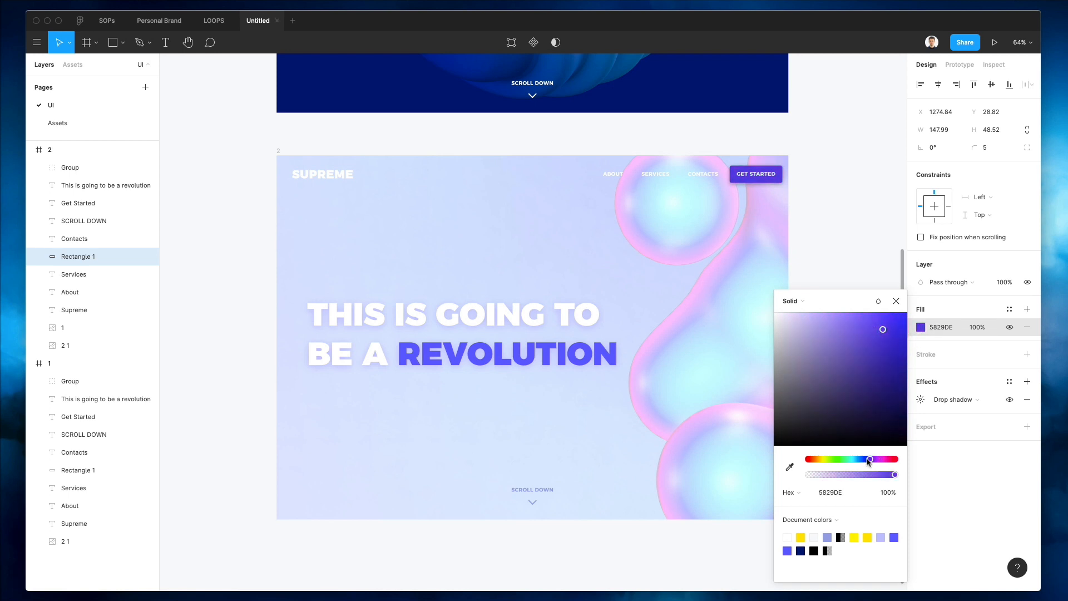
drag(866, 461, 867, 461)
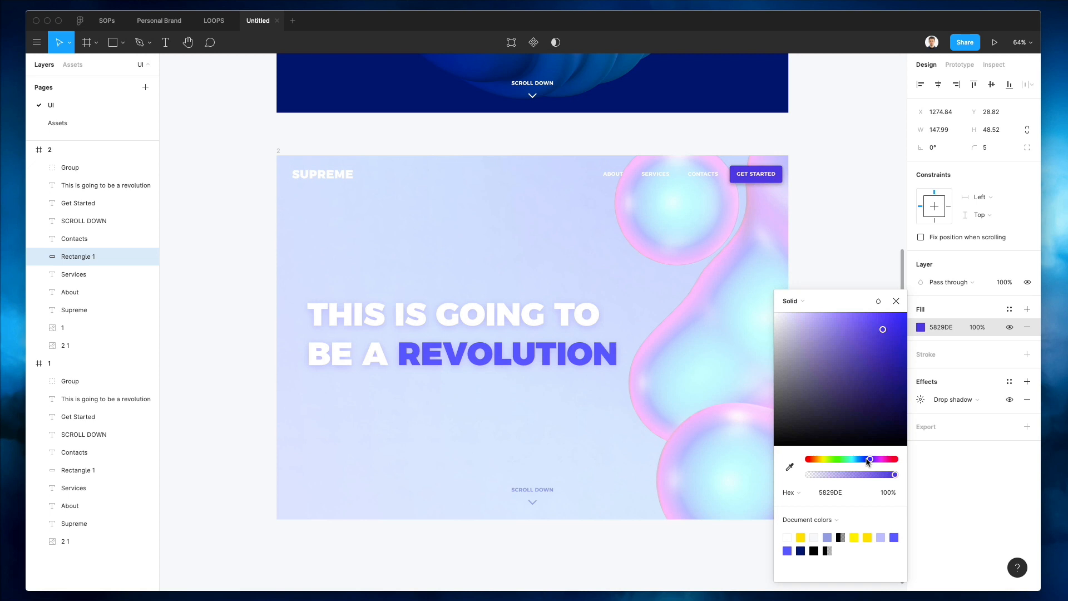
- Try a color sampled from the upper bubble on the Get Started button, adjusting it to blue 3894FF and shifting its hue to purple 8438FF
key(i)
click(702, 227)
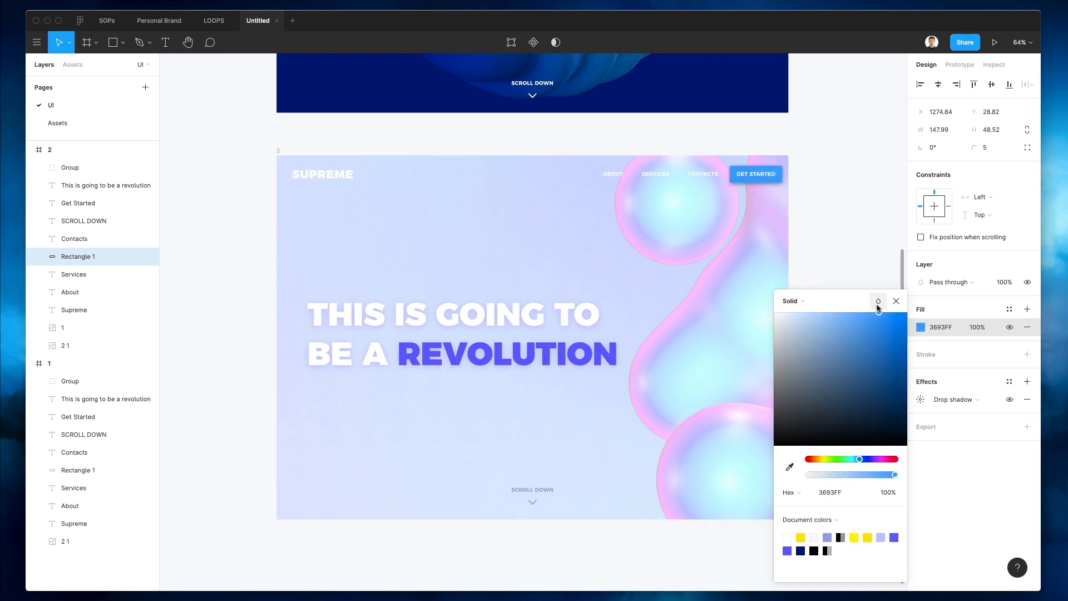
mouse_move(877, 310)
mouse_down()
mouse_move(910, 307)
mouse_move(874, 310)
mouse_up()
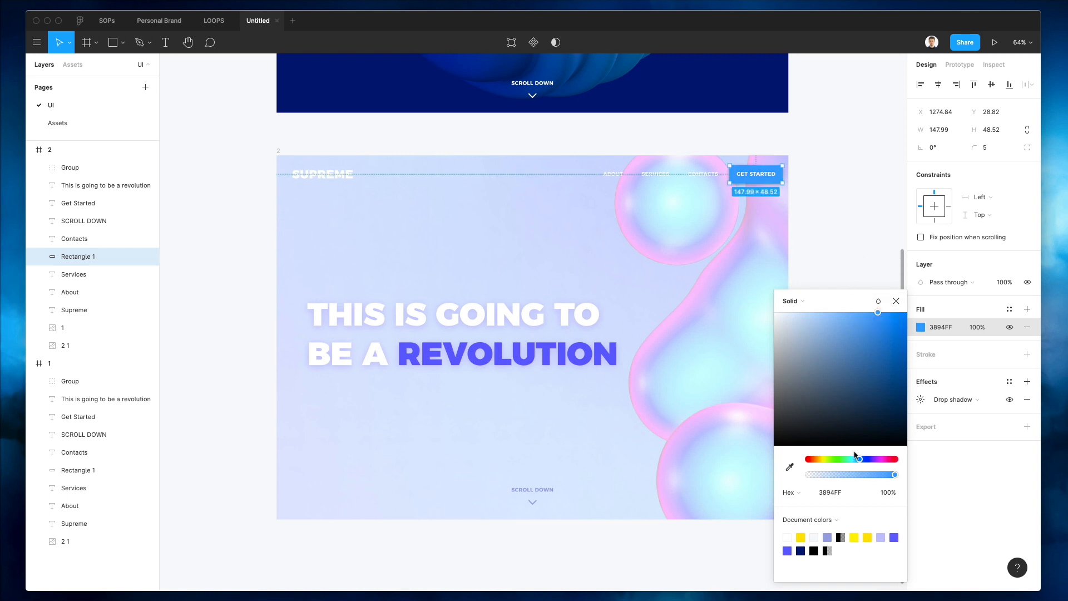
drag(860, 461, 867, 462)
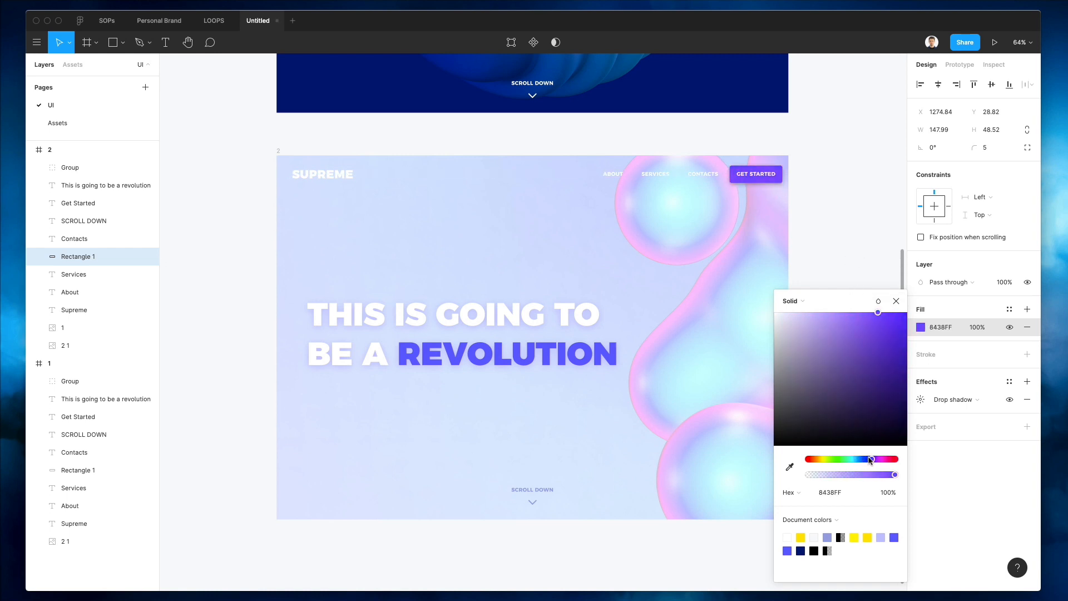
- Reapply REVOLUTION's violet-blue 644CFF to the Get Started button fill and deselect the button
click(789, 466)
click(578, 348)
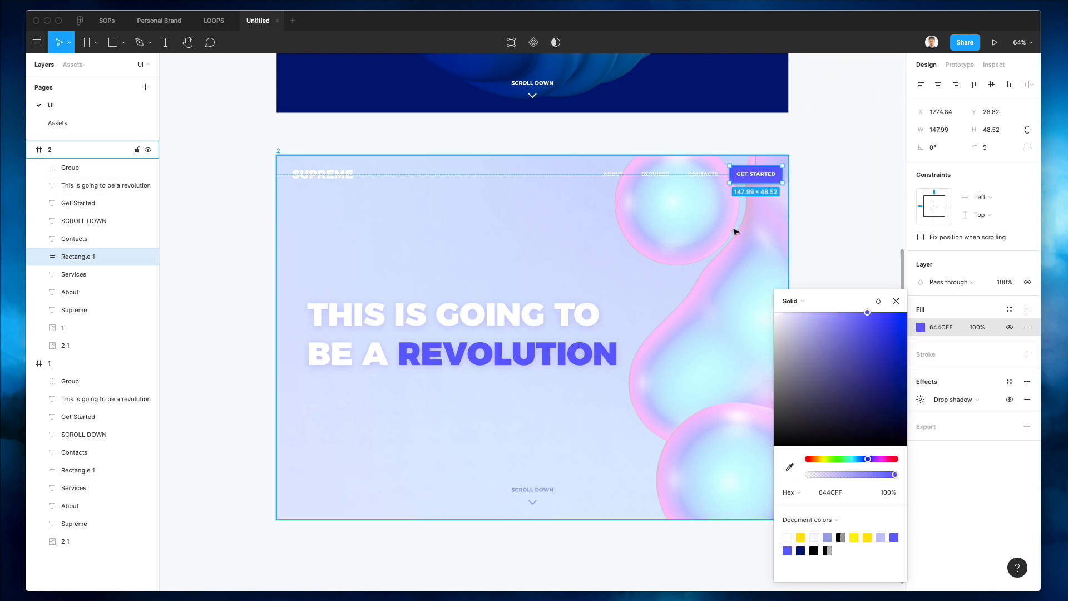
click(824, 192)
scroll(780, 153, up, 2)
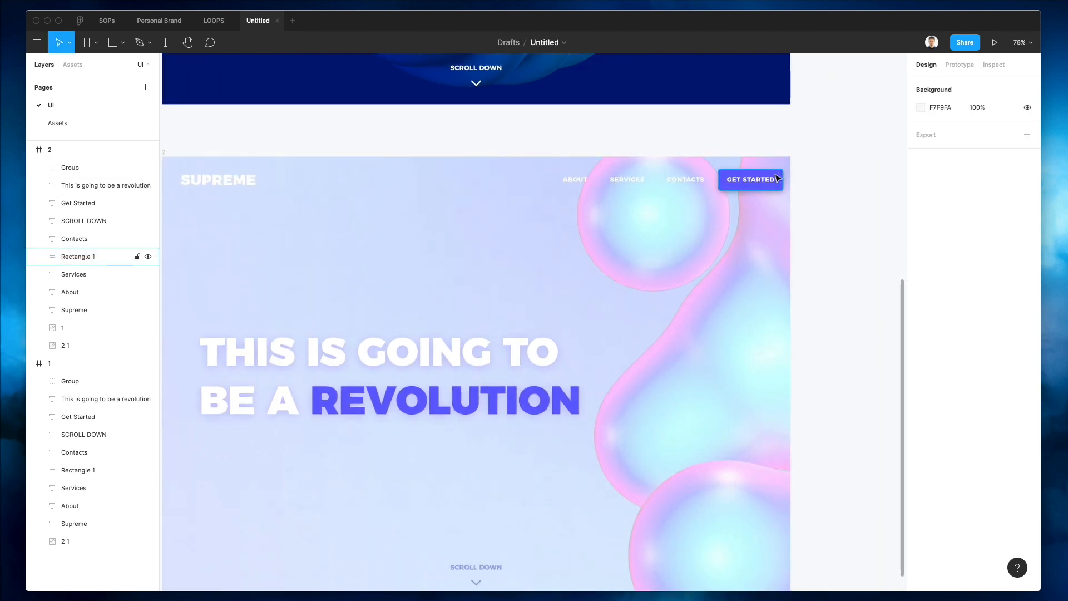
- Try shifting the hue of frame 2's Get Started button fill to turquoise 4CFFEA
click(773, 178)
click(920, 328)
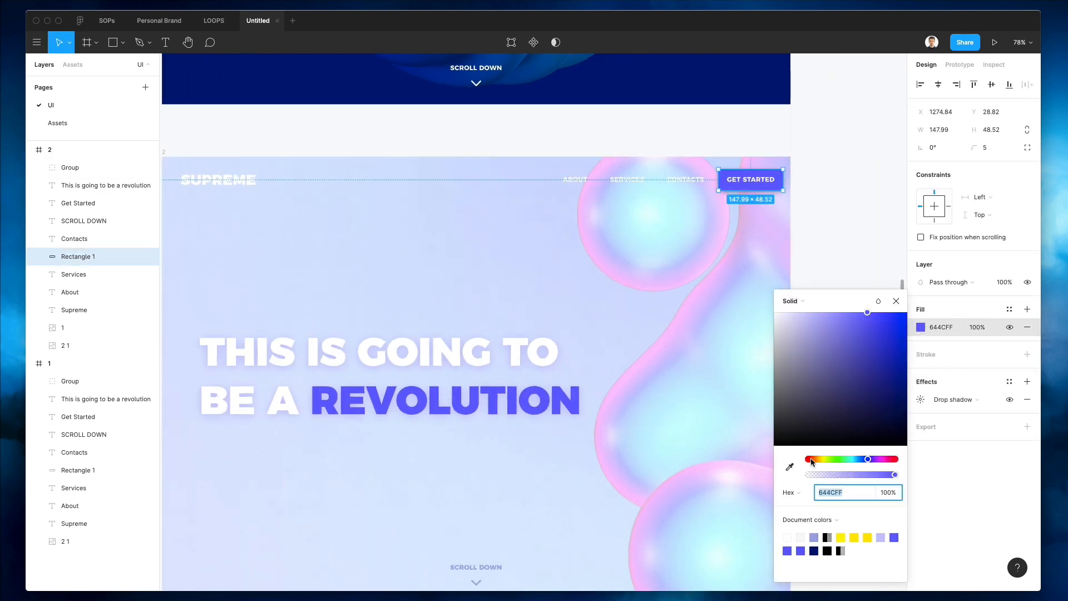
drag(812, 459, 847, 462)
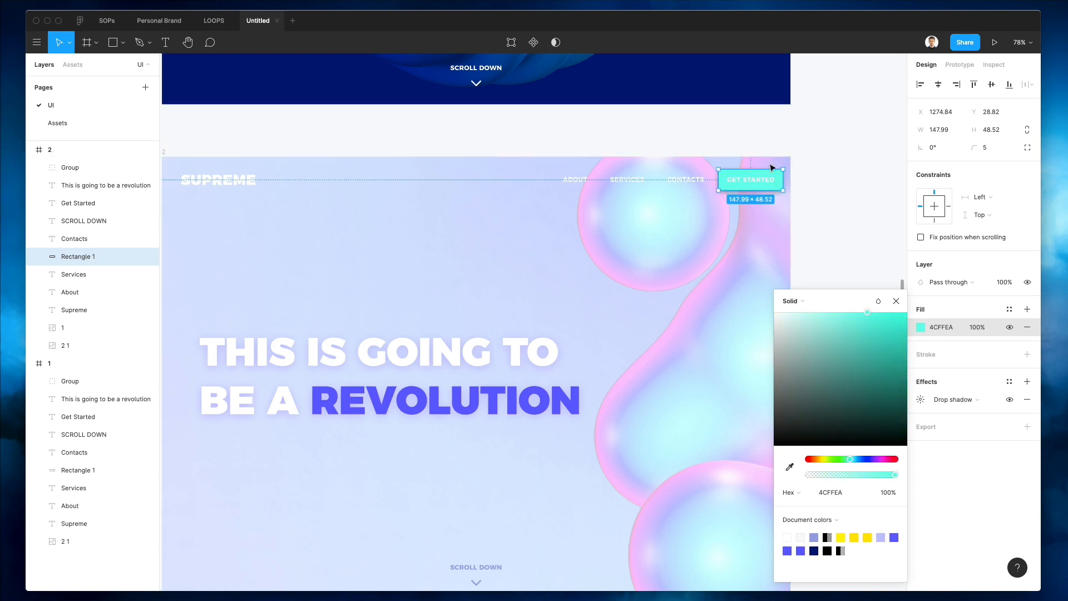
- Try a light blue sampled from the middle bubble on the Get Started button, deepened to 2BB8E3
scroll(718, 176, down, 3)
key(i)
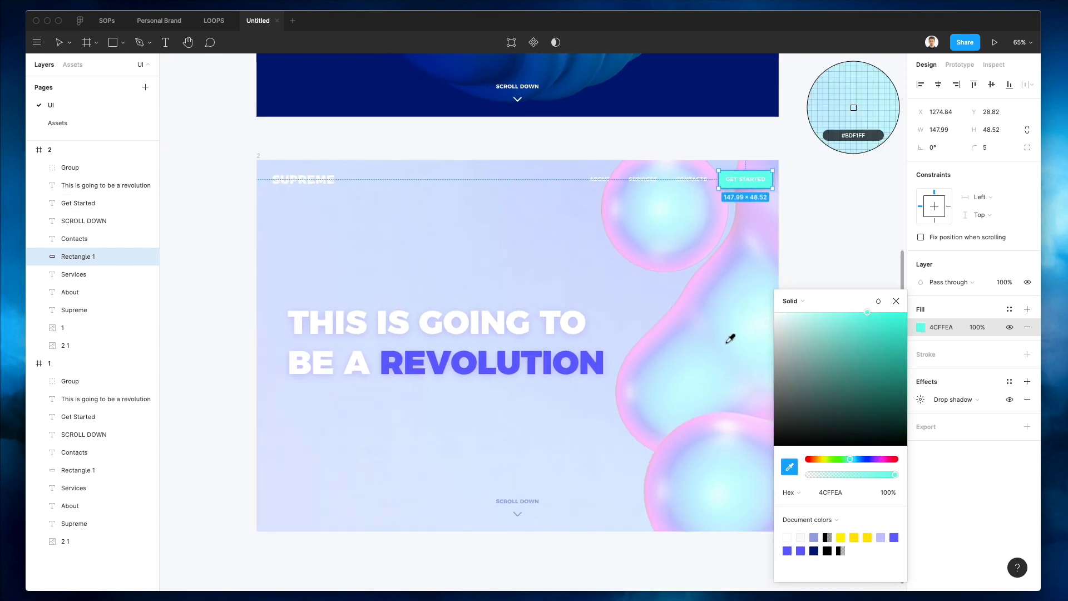
click(726, 341)
drag(881, 320, 882, 327)
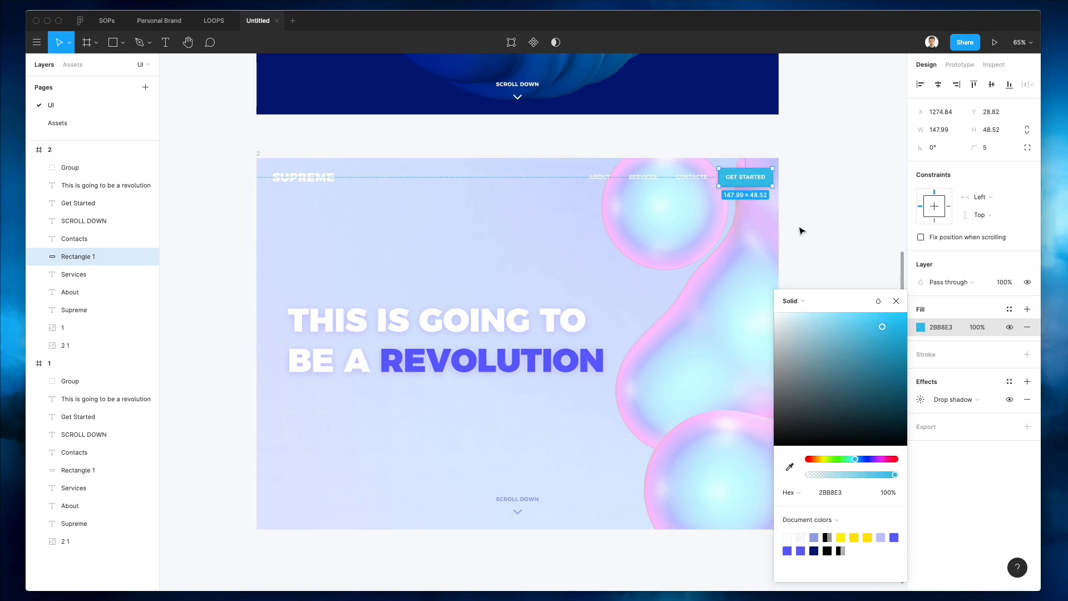
- Try REVOLUTION's violet-blue 644CFF on the Get Started button with its hue shifted to magenta FB4CFF and to purple DB4CFF
key(i)
click(549, 358)
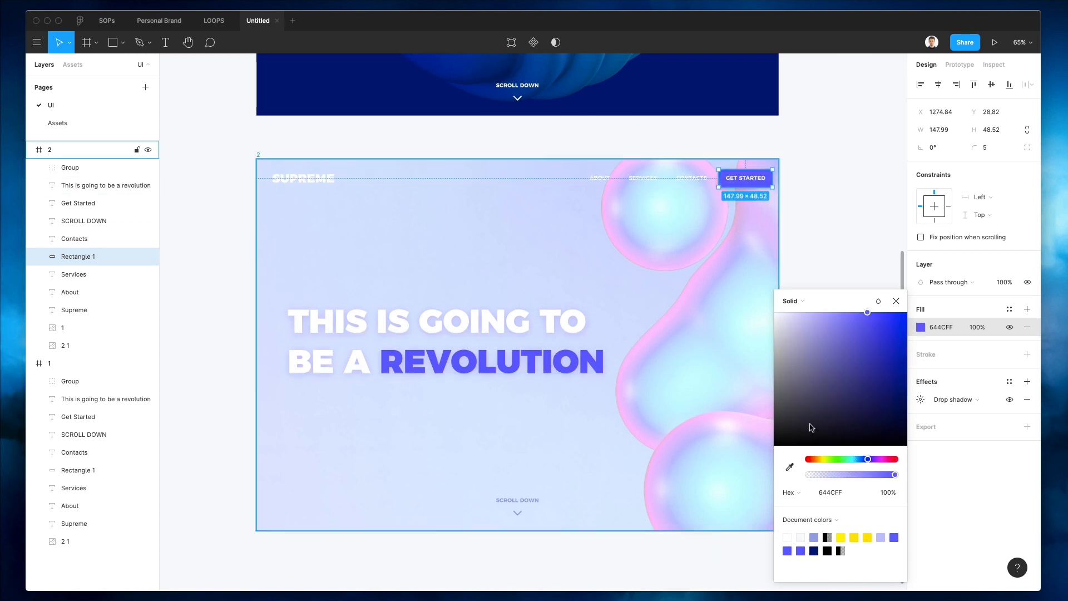
drag(871, 460, 873, 461)
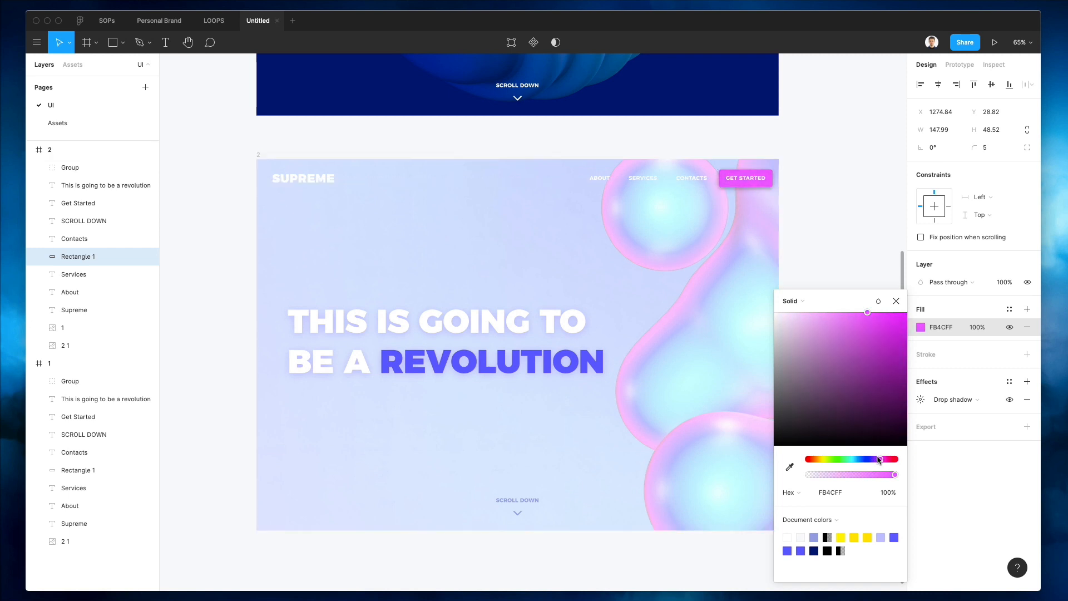
drag(879, 459, 878, 460)
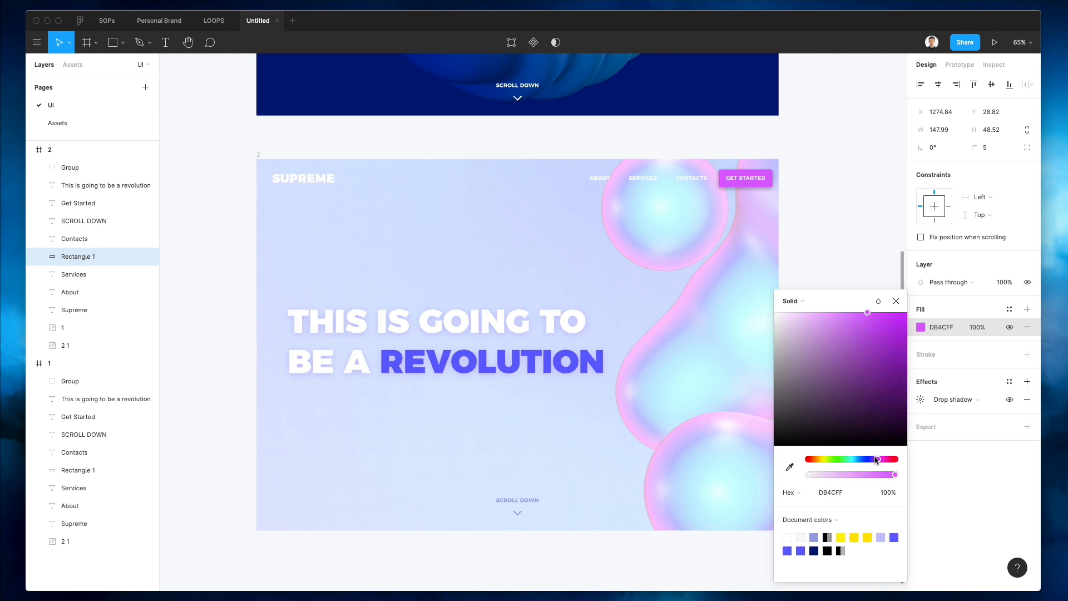
- Set frame 2's Get Started button fill to the violet-blue 644CFF sampled from REVOLUTION
click(789, 466)
click(589, 354)
scroll(586, 359, left, 3)
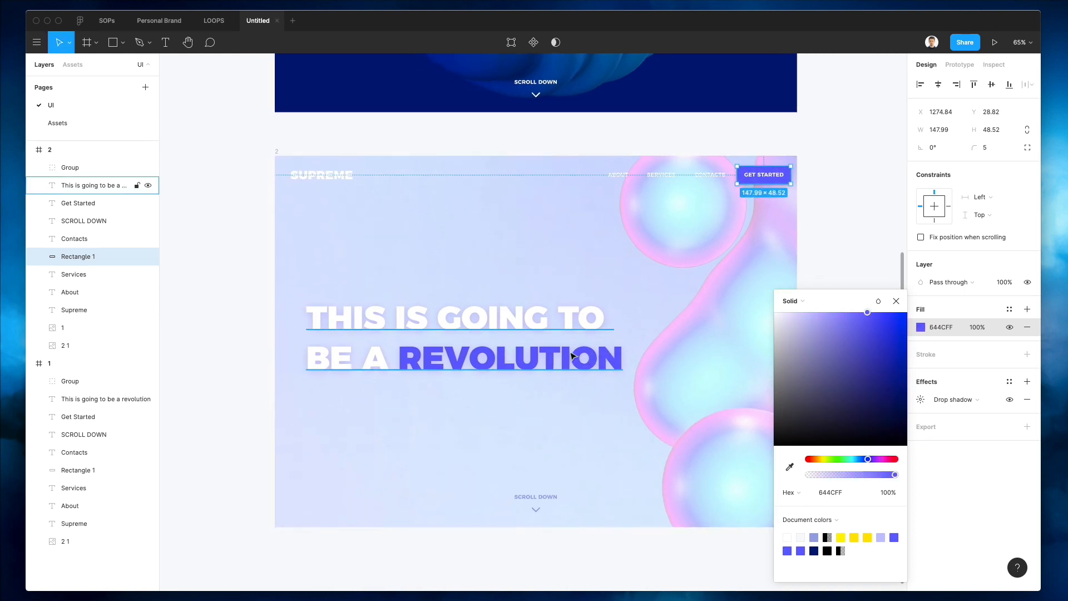
click(806, 155)
click(690, 175)
scroll(660, 176, left, 1)
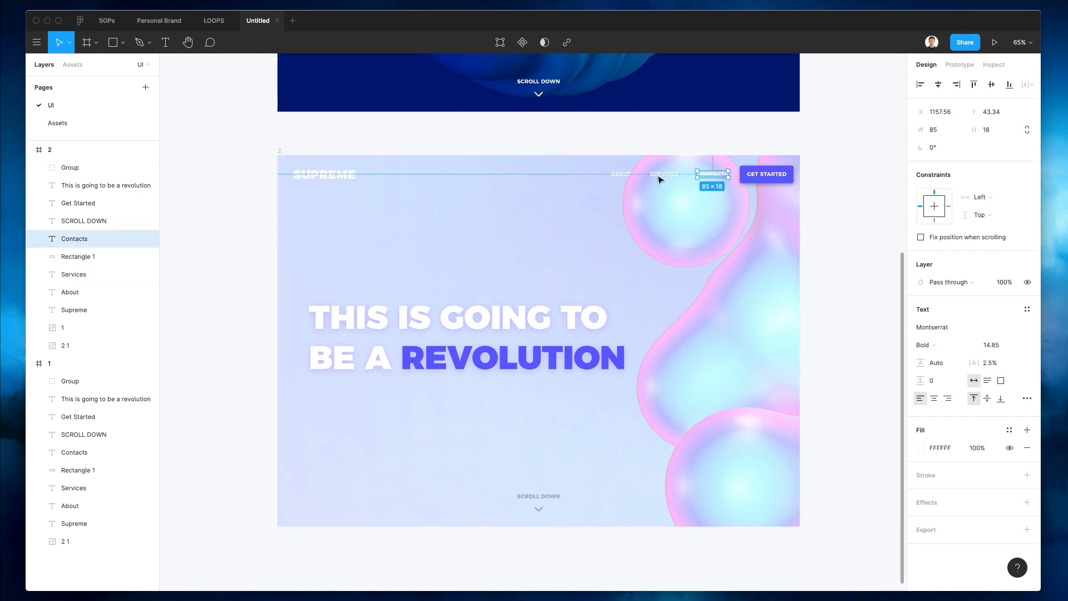
shift+click(659, 175)
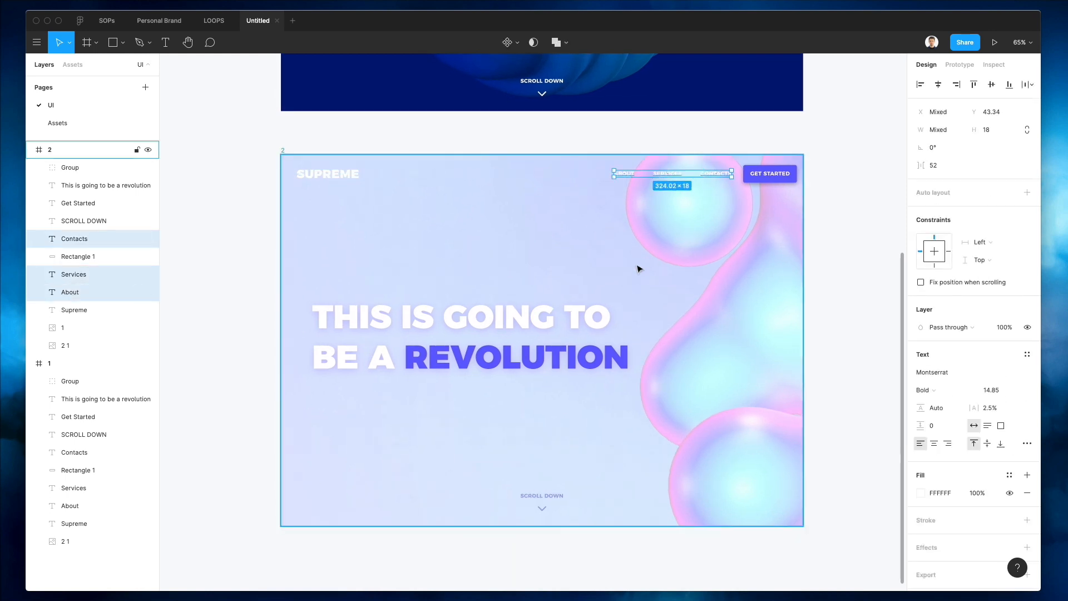
click(774, 151)
- Recolor frame 2's ABOUT, SERVICES and CONTACTS links together, trying REVOLUTION's violet-blue 644CFF and settling on black 000000
scroll(761, 152, up, 3)
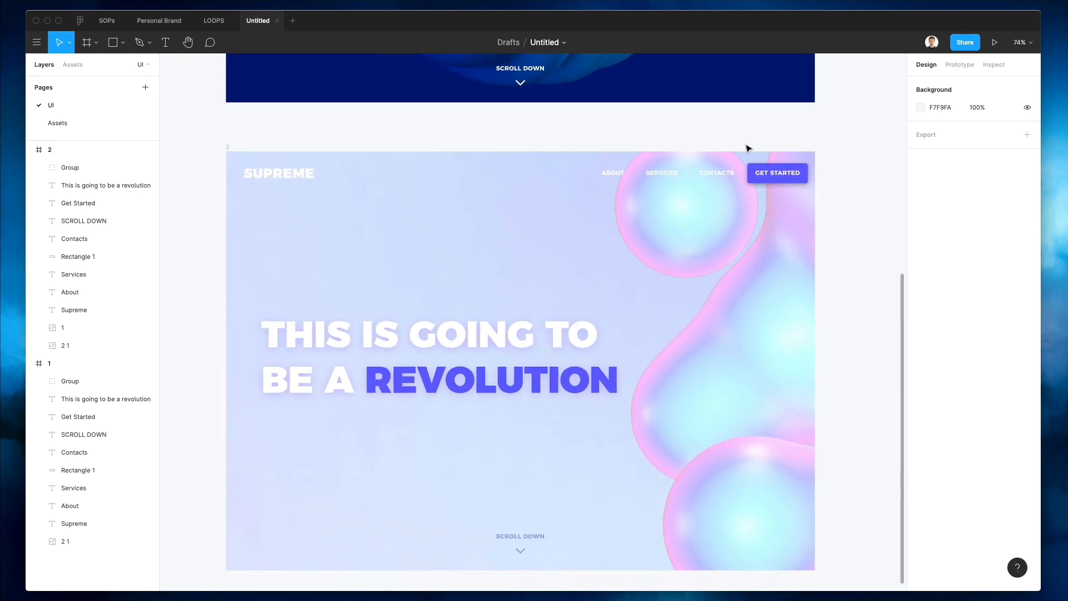
click(712, 173)
shift+click(659, 174)
shift+click(616, 174)
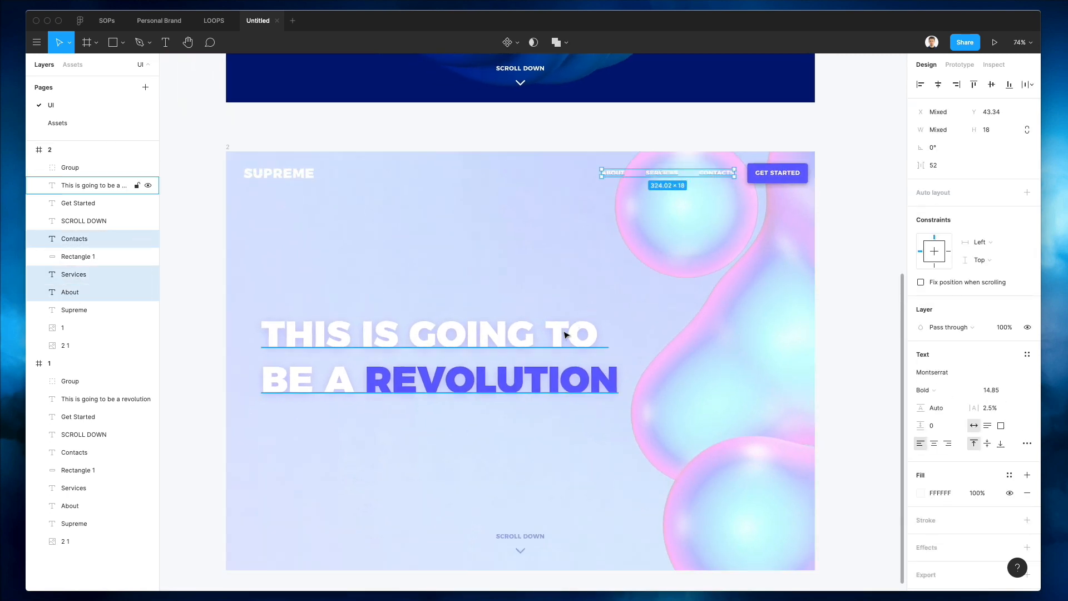
key(i)
click(508, 374)
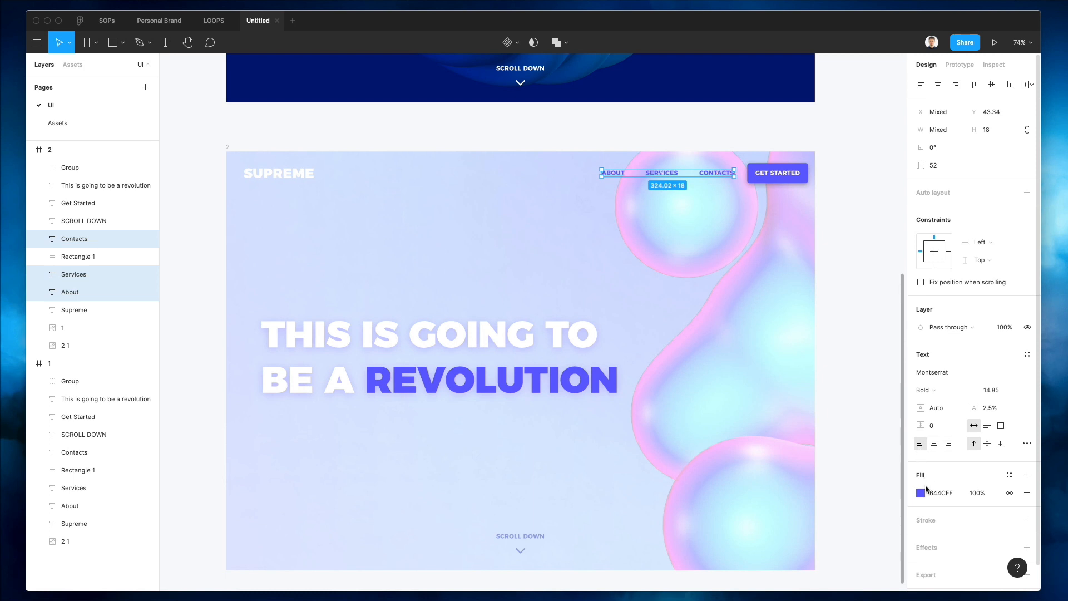
click(916, 491)
drag(849, 370, 995, 456)
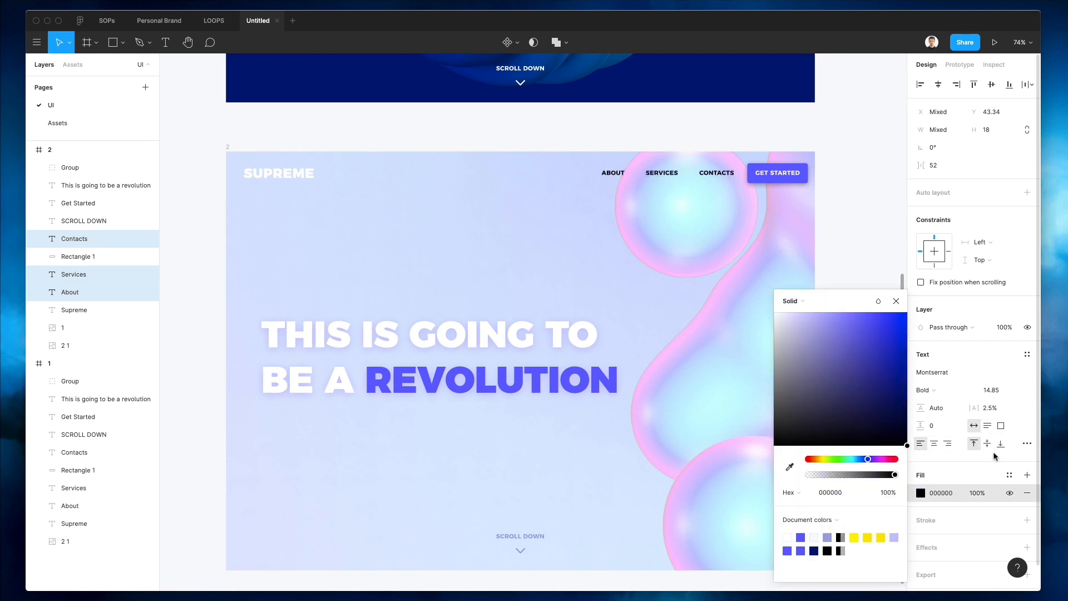
click(760, 121)
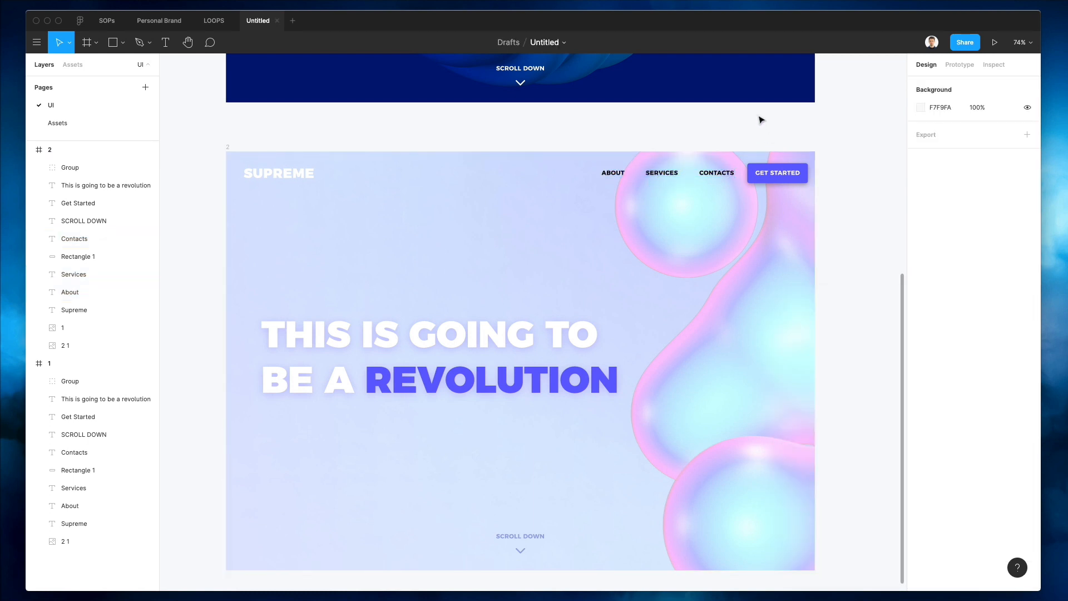
- Set the fill of frame 2's SUPREME logo to black 000000
click(285, 173)
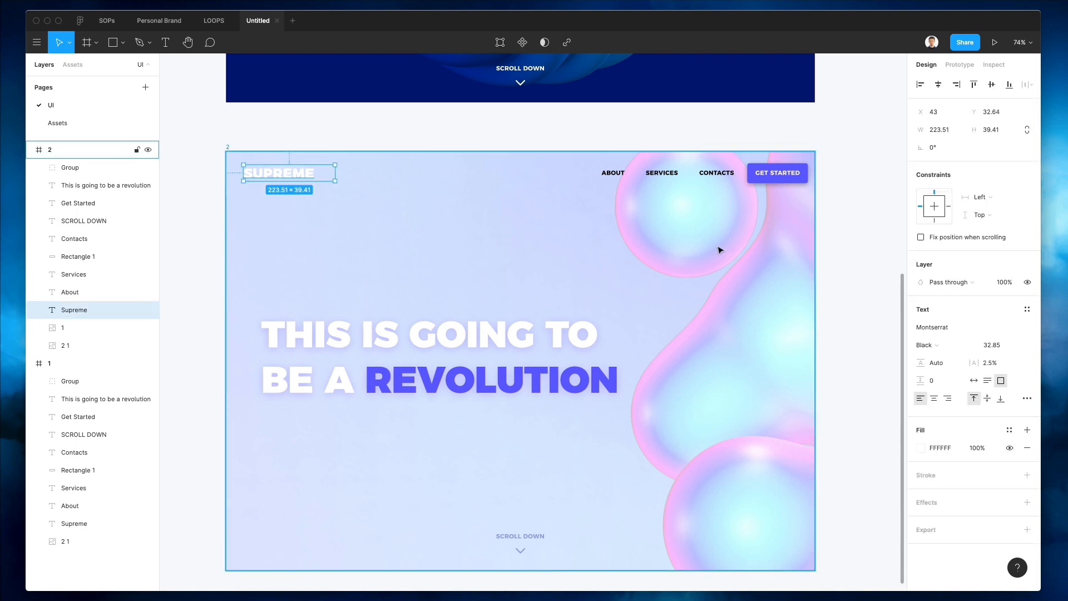
click(919, 449)
drag(828, 404, 533, 537)
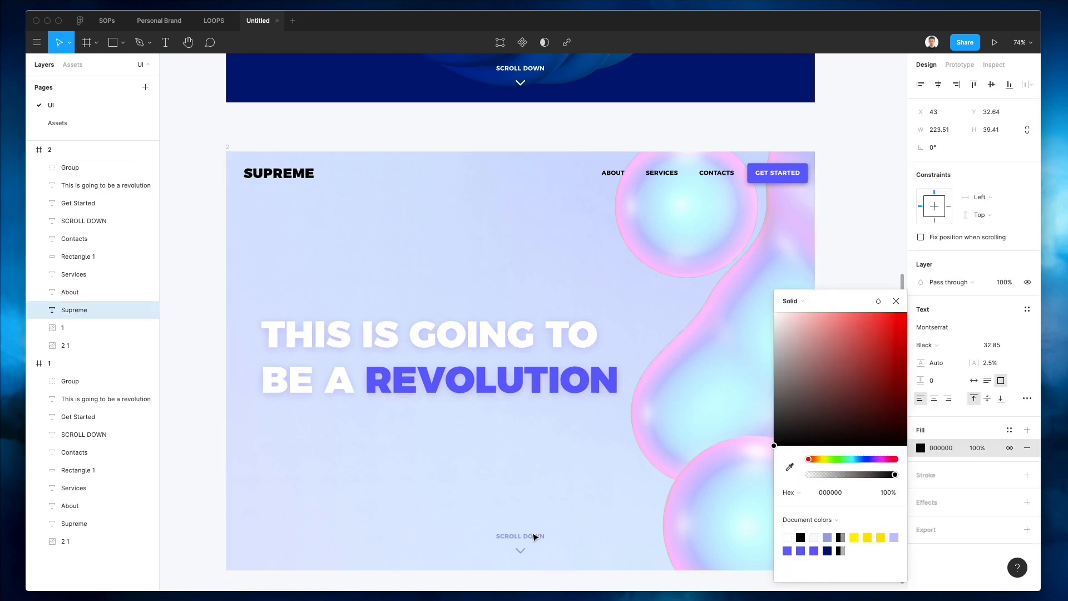
click(585, 131)
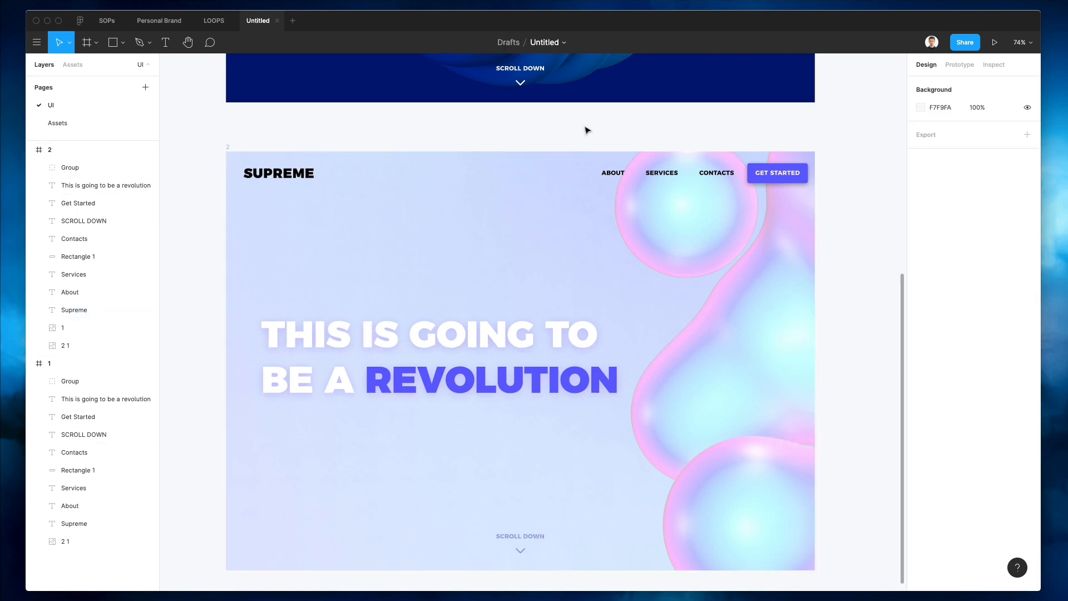
scroll(587, 131, down, 3)
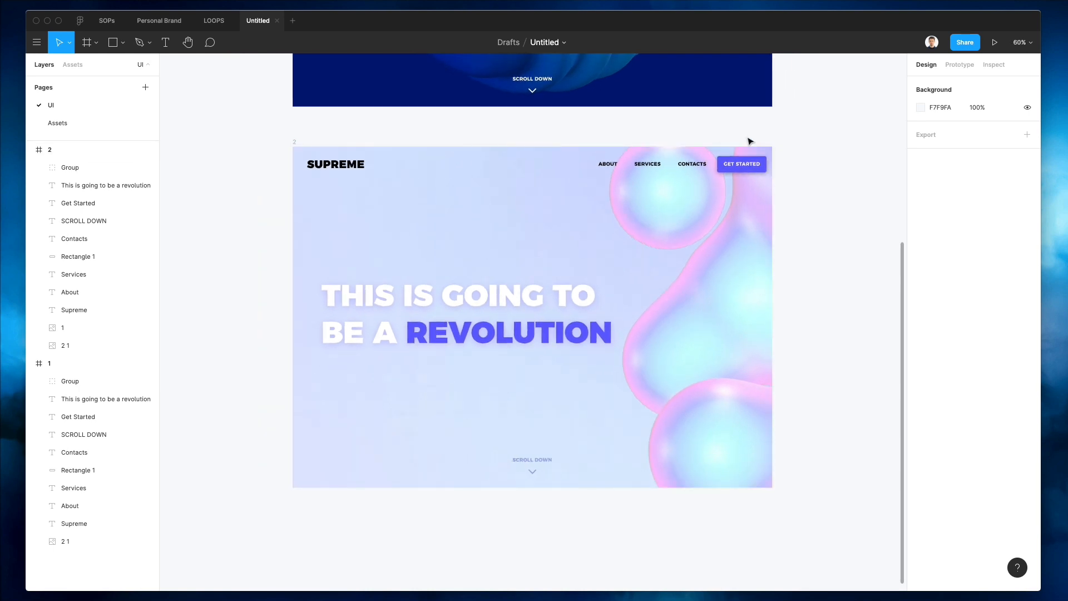
- Recolor frame 2's ABOUT, SERVICES and CONTACTS links together to 443A80, a darkened shade of REVOLUTION's sampled violet-blue, after trying gray 797979
click(612, 166)
shift+click(648, 164)
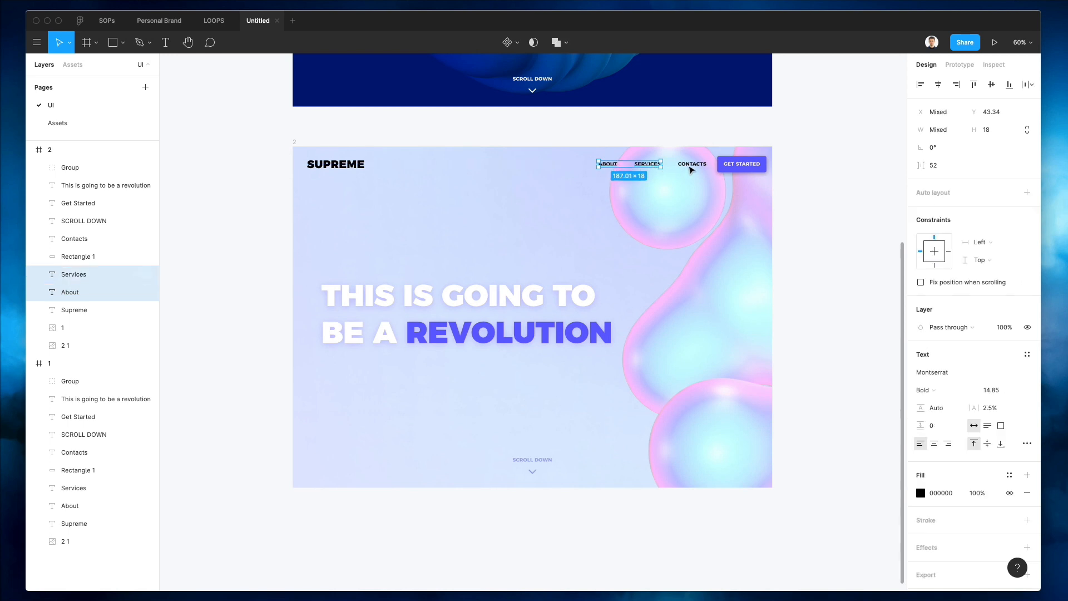
shift+click(691, 164)
click(920, 492)
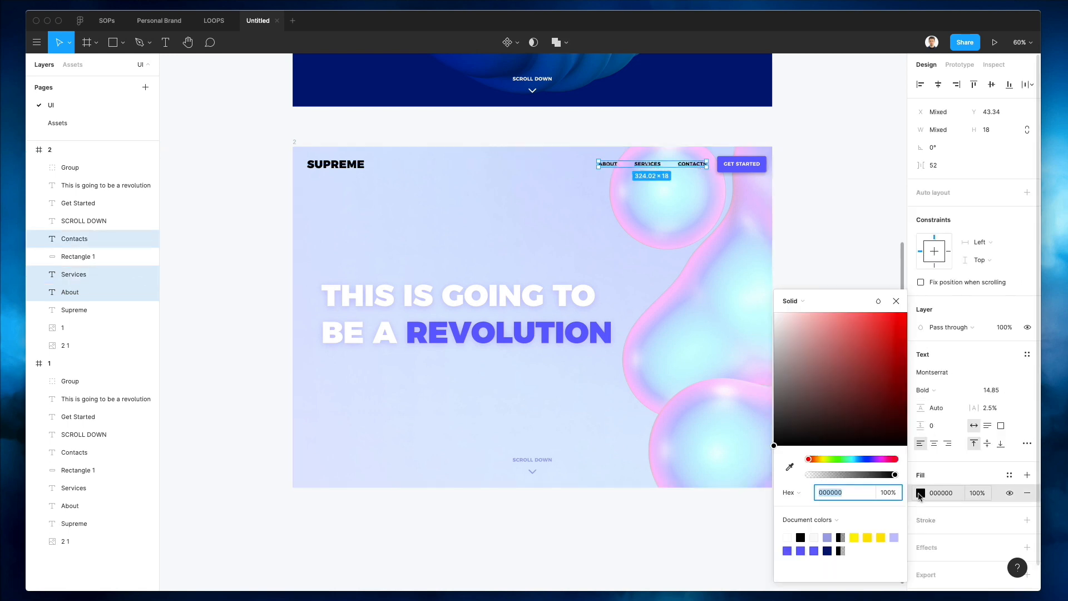
drag(782, 424, 724, 390)
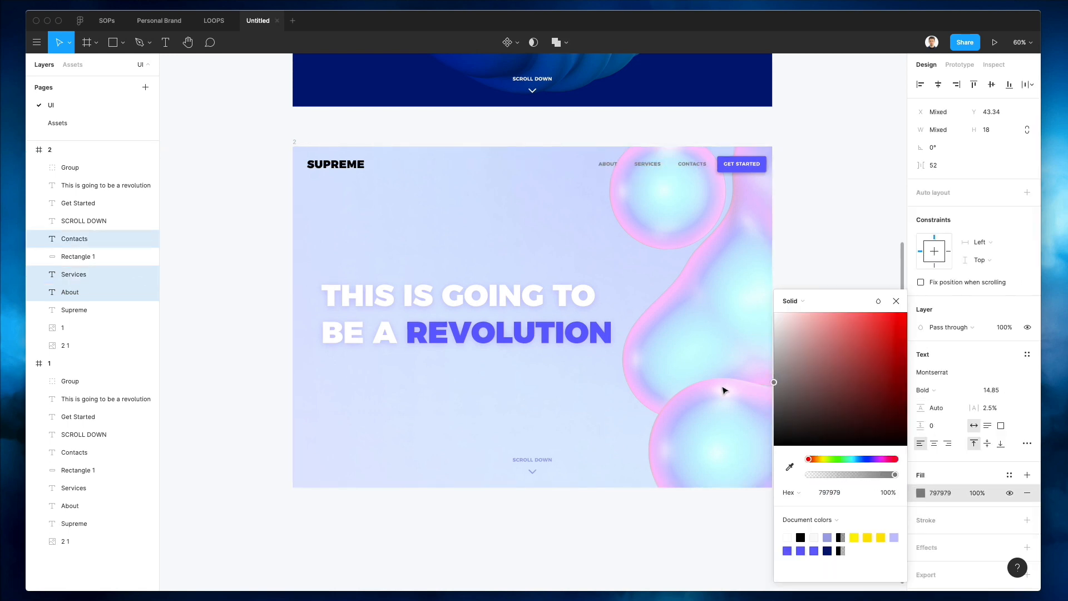
click(789, 466)
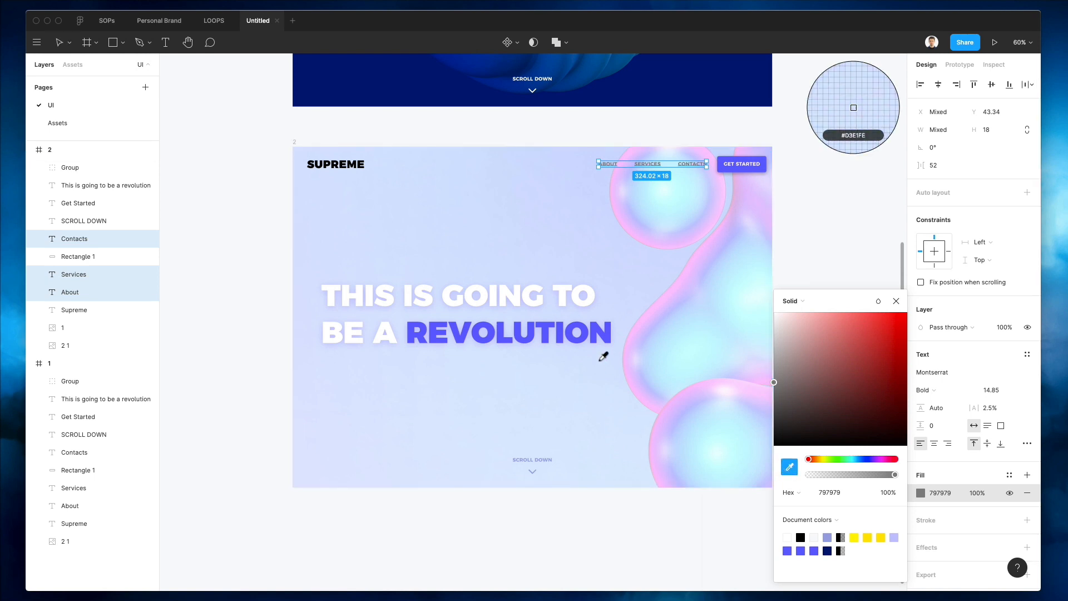
click(582, 332)
mouse_move(810, 359)
mouse_down()
mouse_move(739, 250)
mouse_move(827, 362)
mouse_up()
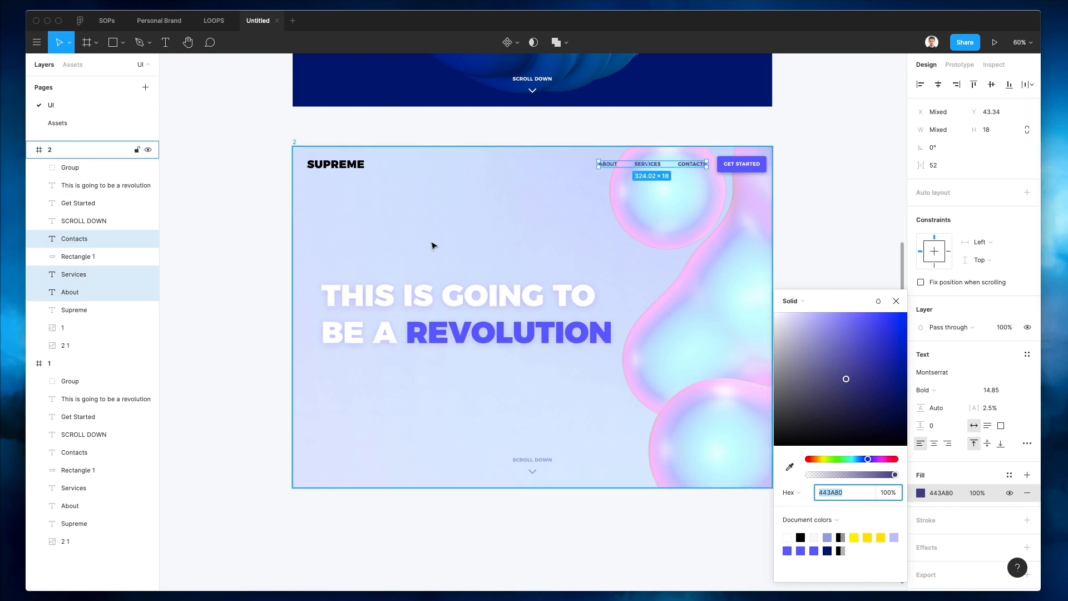
- Set the fill of frame 2's SUPREME logo to the dark violet 443A80
click(339, 165)
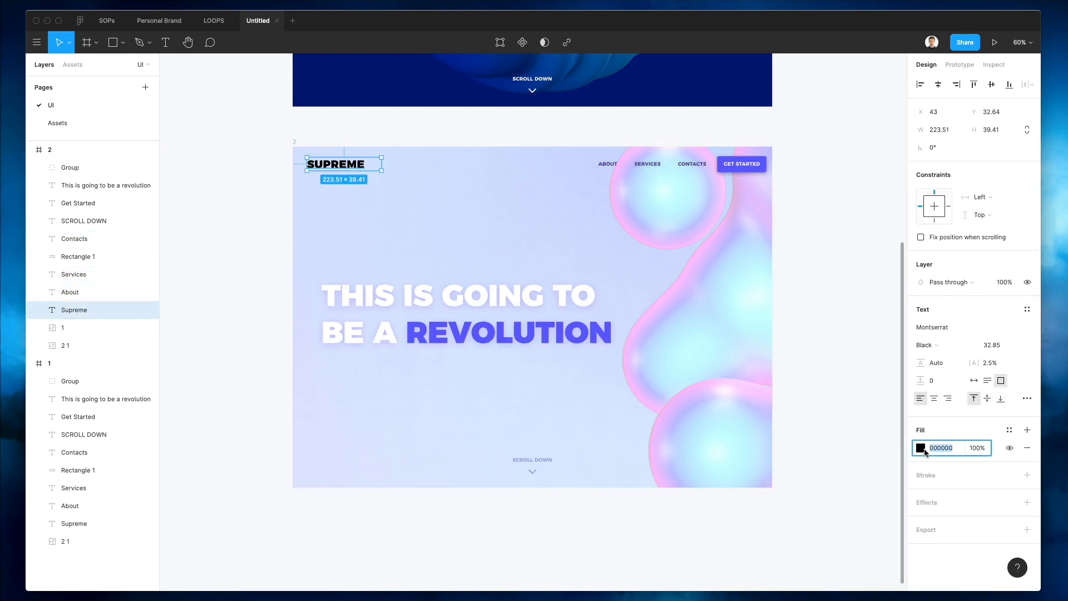
text(443A80)
key(Return)
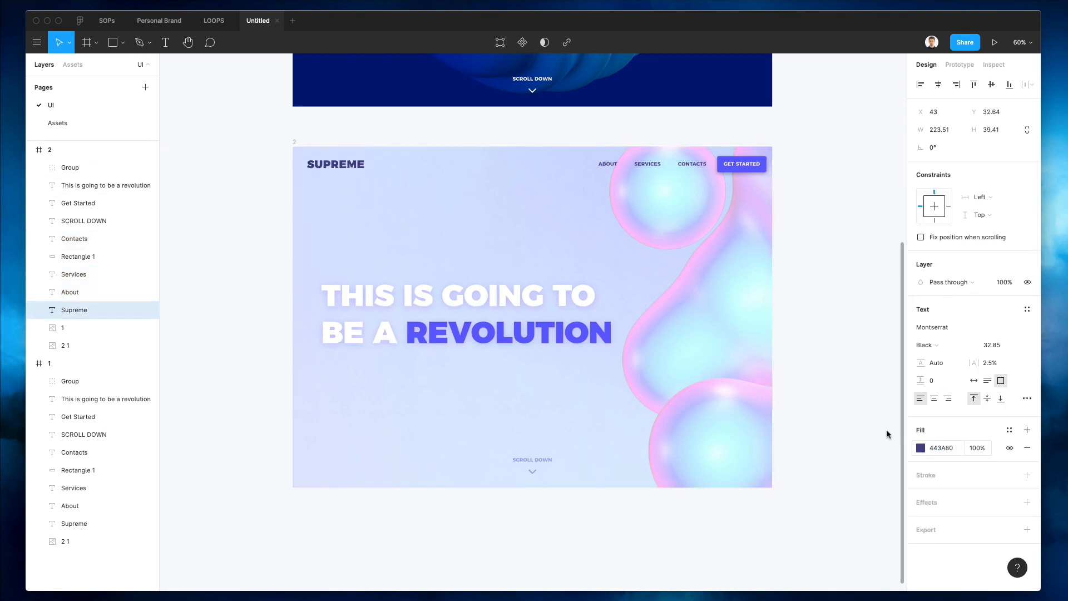
click(276, 176)
- Try 40% opacity on frame 2's SUPREME logo, then restore it to 100%
click(346, 167)
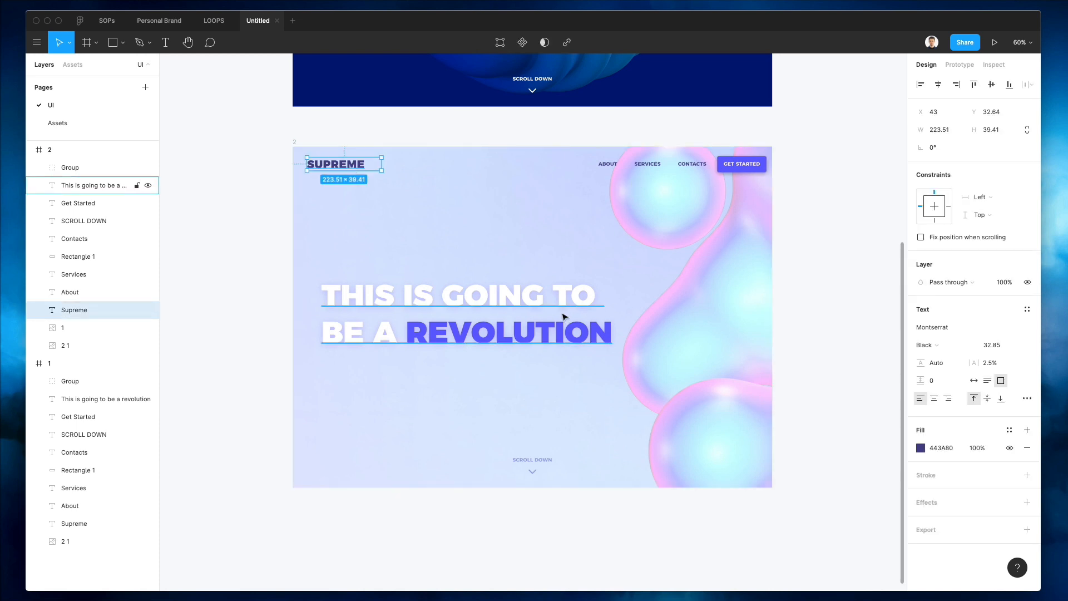
key(3)
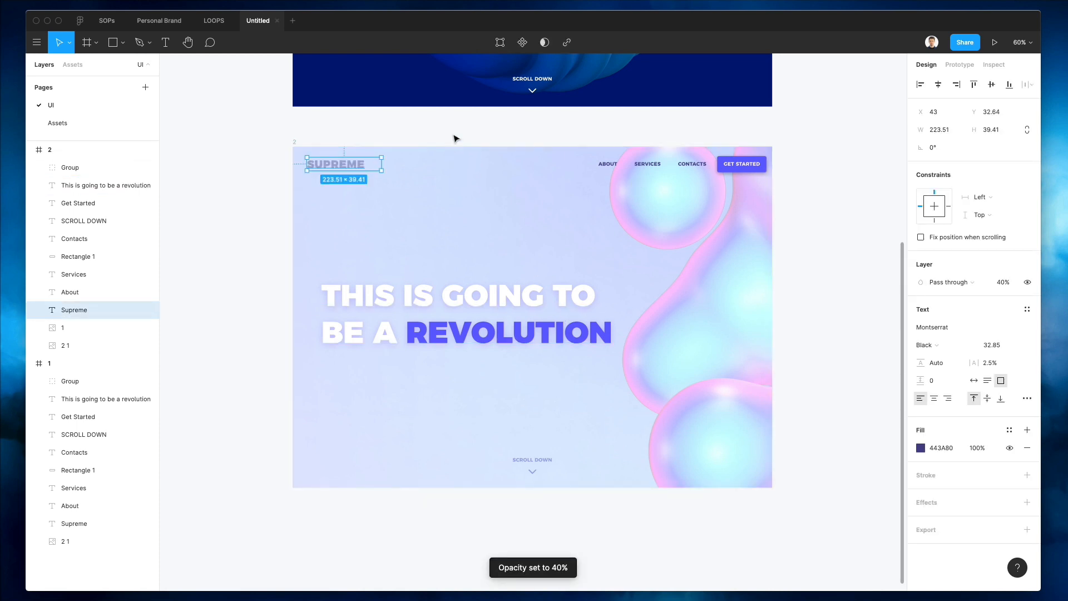
key(0)
- Set the fill of frame 2's SUPREME logo to the violet-blue 644CFF sampled from REVOLUTION
scroll(506, 229, up, 1)
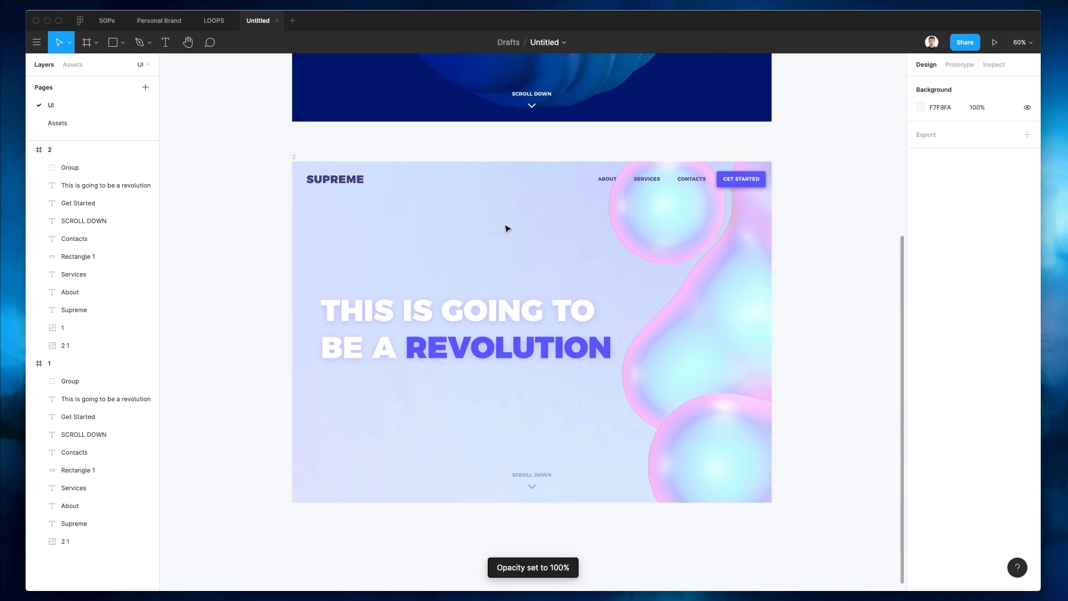
key(i)
click(453, 345)
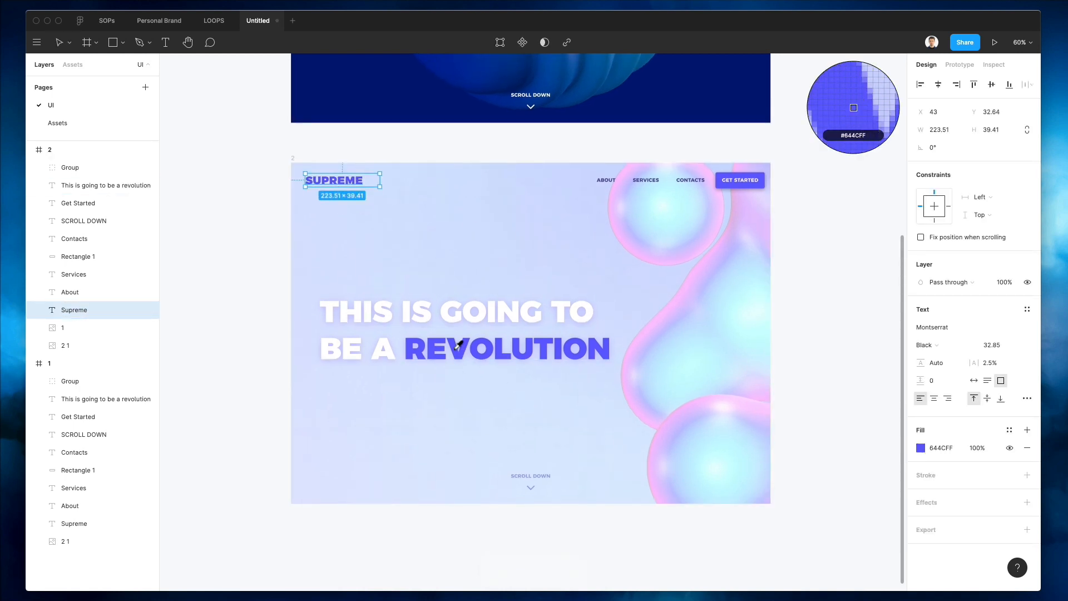
click(232, 240)
- Try white FFFFFF at 37% and a bubble-sampled purple shifted to B94EF2 as the Get Started button's drop shadow color in frame 2
scroll(231, 238, up, 2)
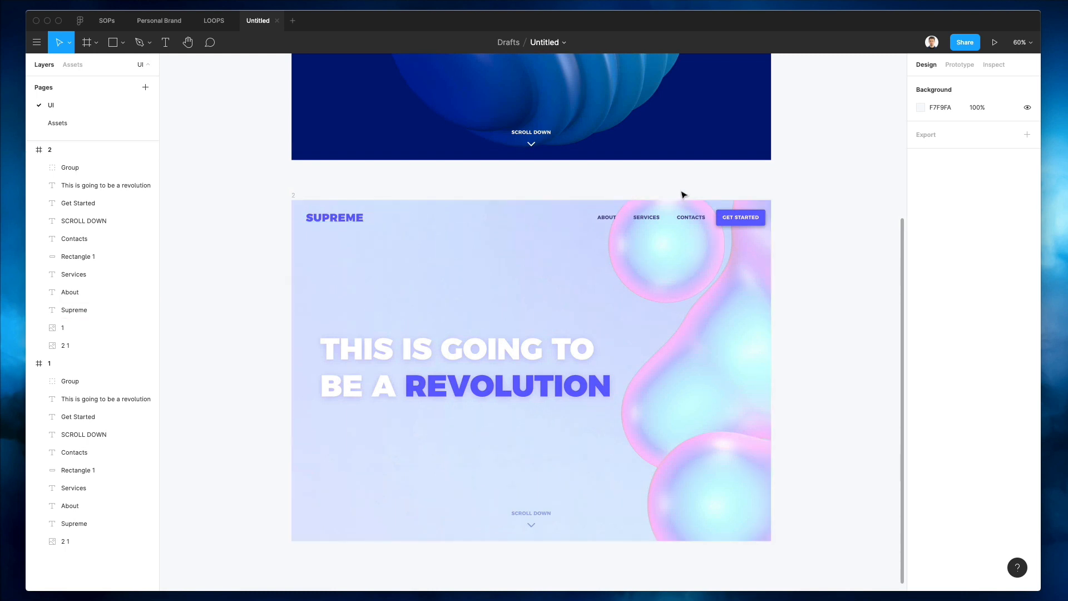
scroll(697, 213, up, 2)
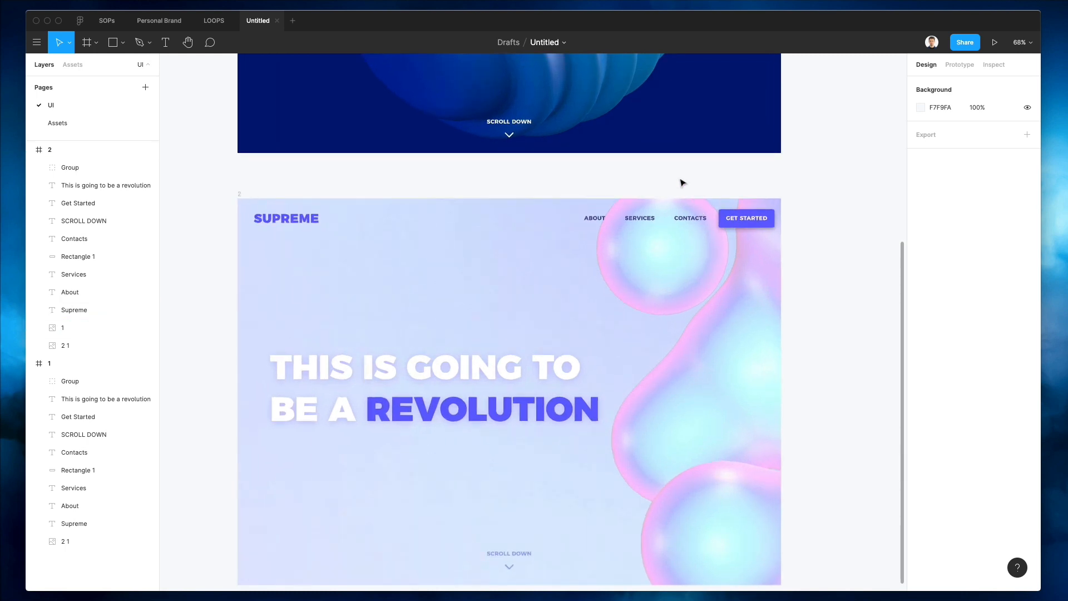
click(730, 212)
click(919, 401)
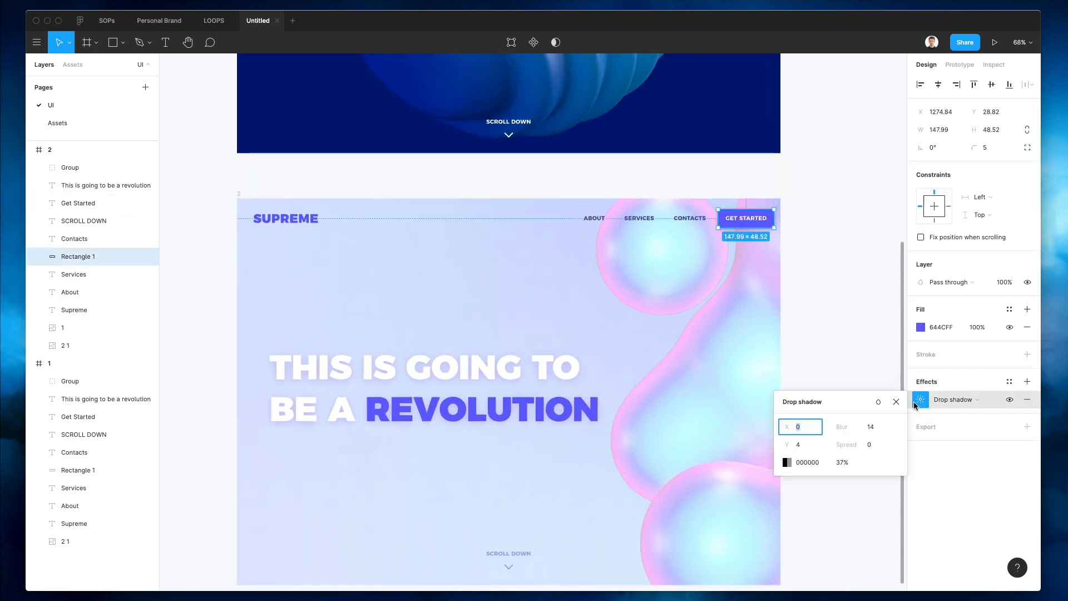
click(787, 463)
drag(715, 407, 551, 236)
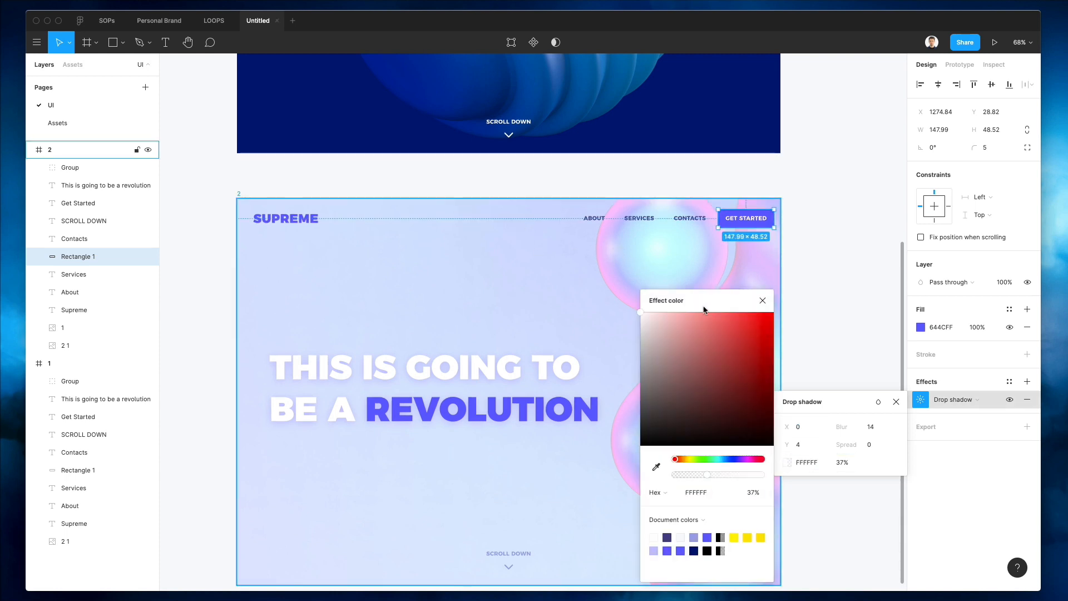
key(i)
click(717, 252)
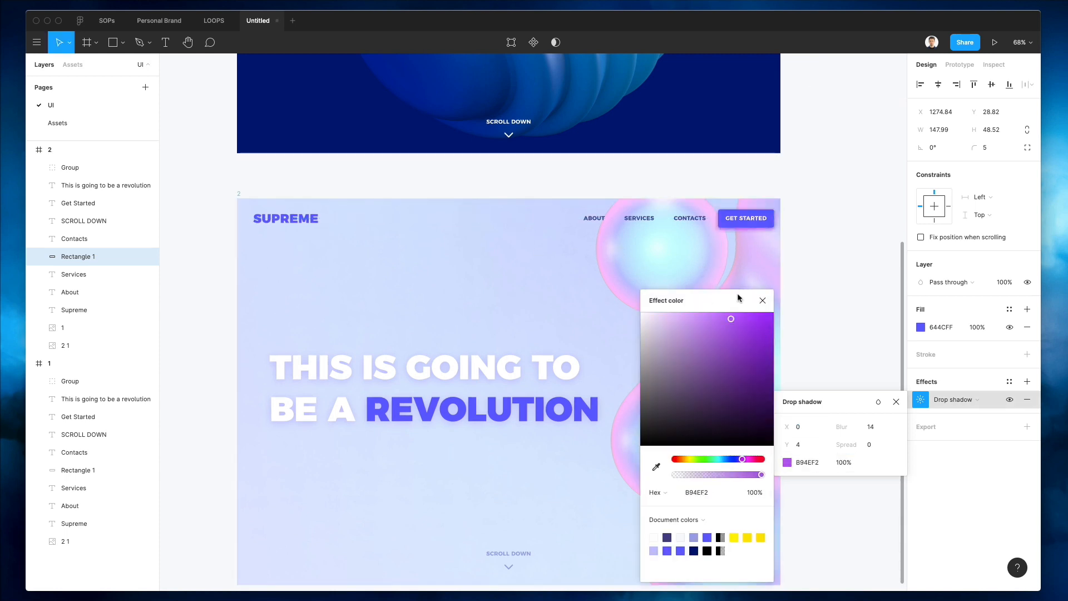
- Recolor the Get Started button's drop shadow at 100% opacity with a shade of the violet-blue sampled from the button, trying the tint 9C8CFF
key(i)
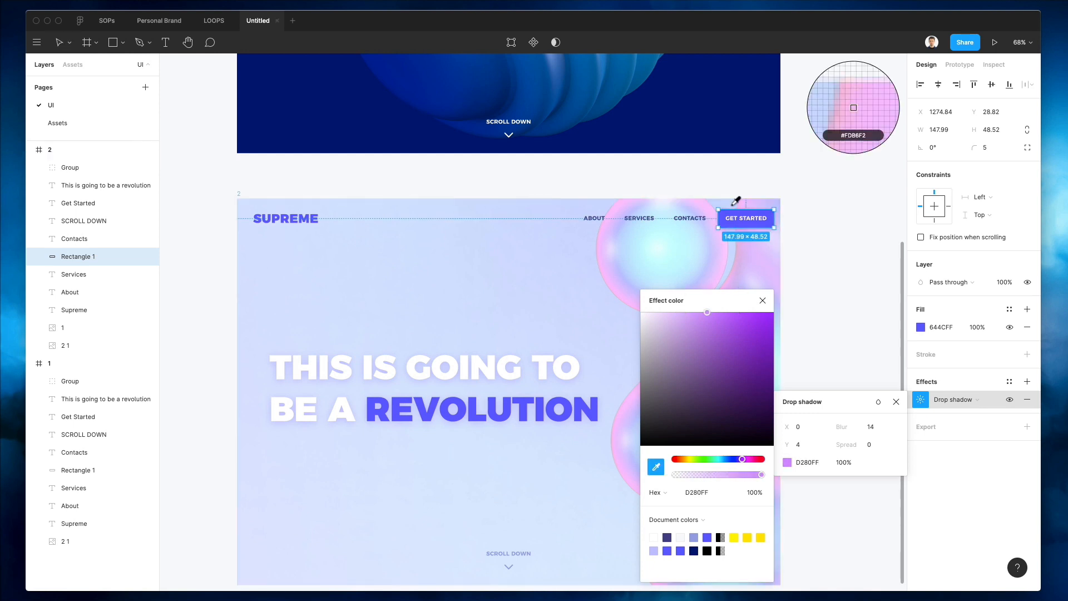
click(743, 217)
mouse_move(710, 321)
mouse_down()
mouse_move(662, 303)
mouse_move(696, 305)
mouse_up()
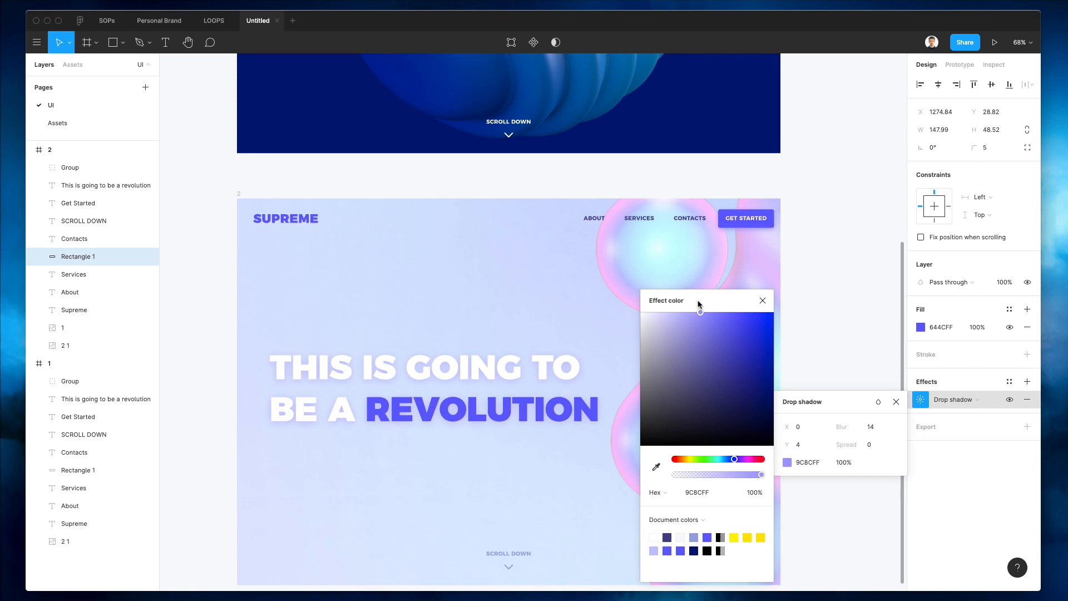
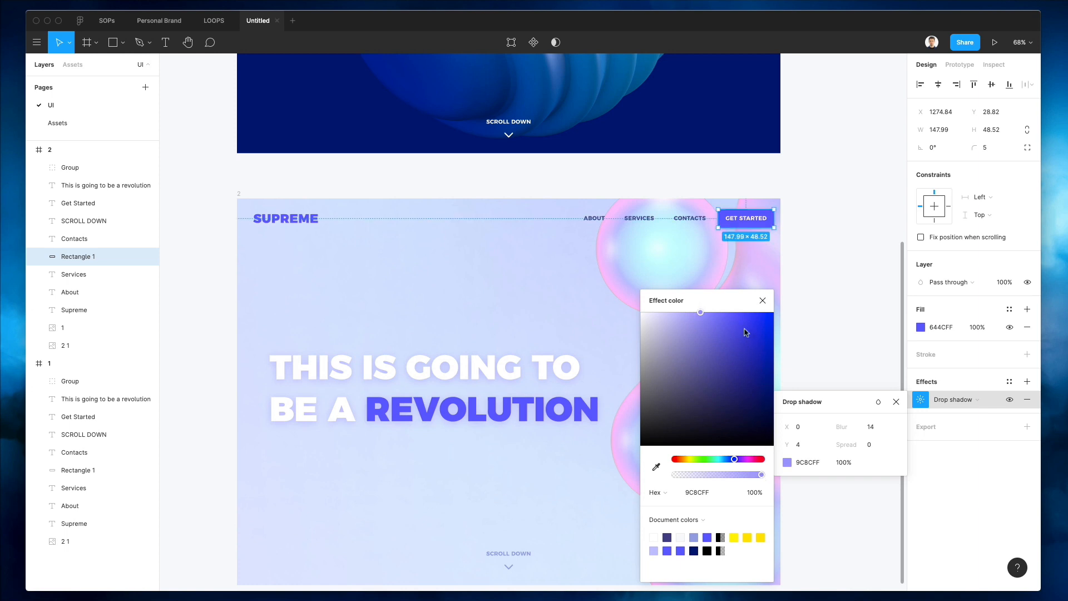
drag(677, 339, 703, 303)
click(793, 186)
- Compare frame 2's overall colors and layout with frame 1, viewing both landing pages together
scroll(798, 192, down, 1)
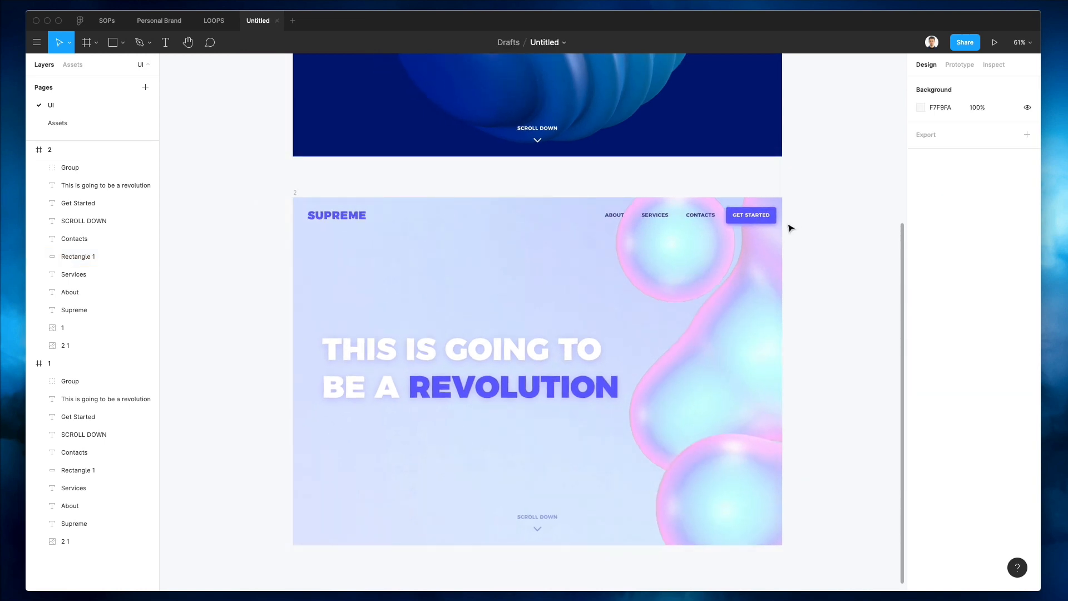
scroll(791, 228, down, 2)
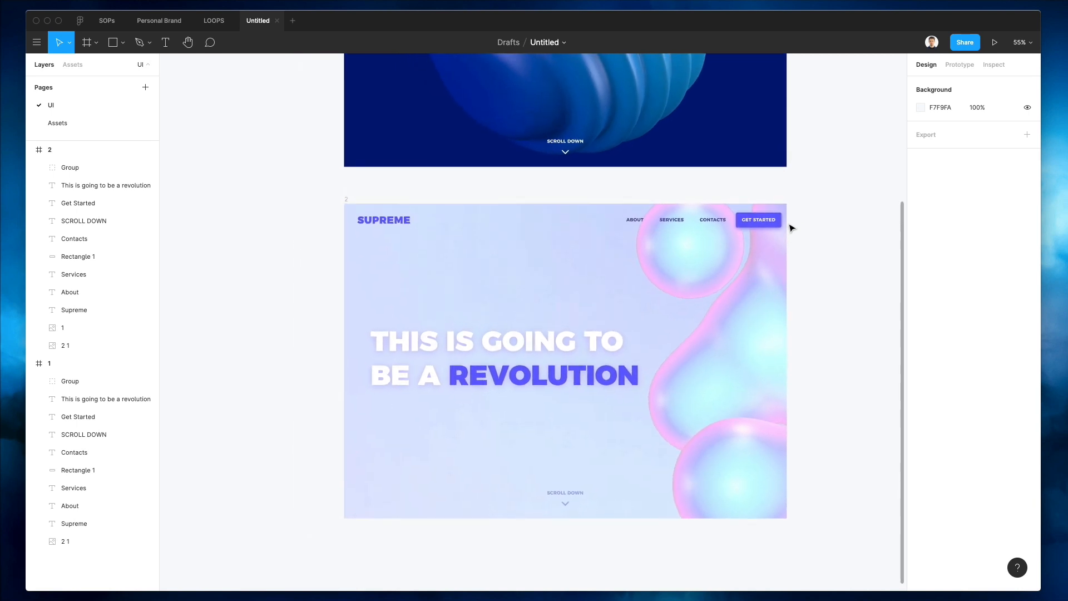
scroll(791, 228, down, 1)
scroll(791, 228, up, 3)
scroll(791, 228, right, 4)
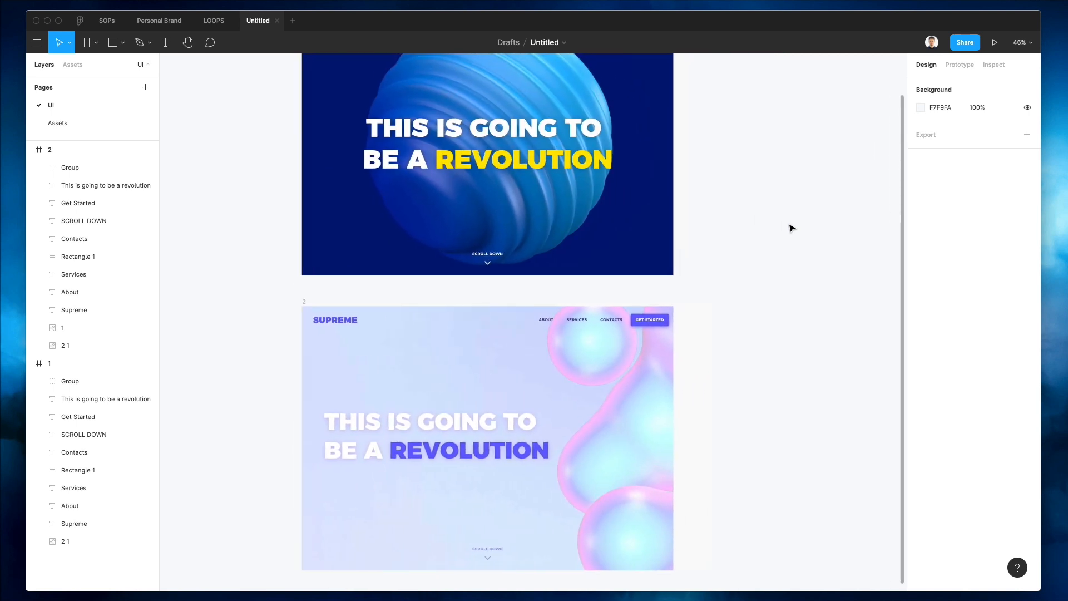
scroll(791, 228, down, 1)
scroll(790, 230, up, 2)
scroll(640, 308, down, 1)
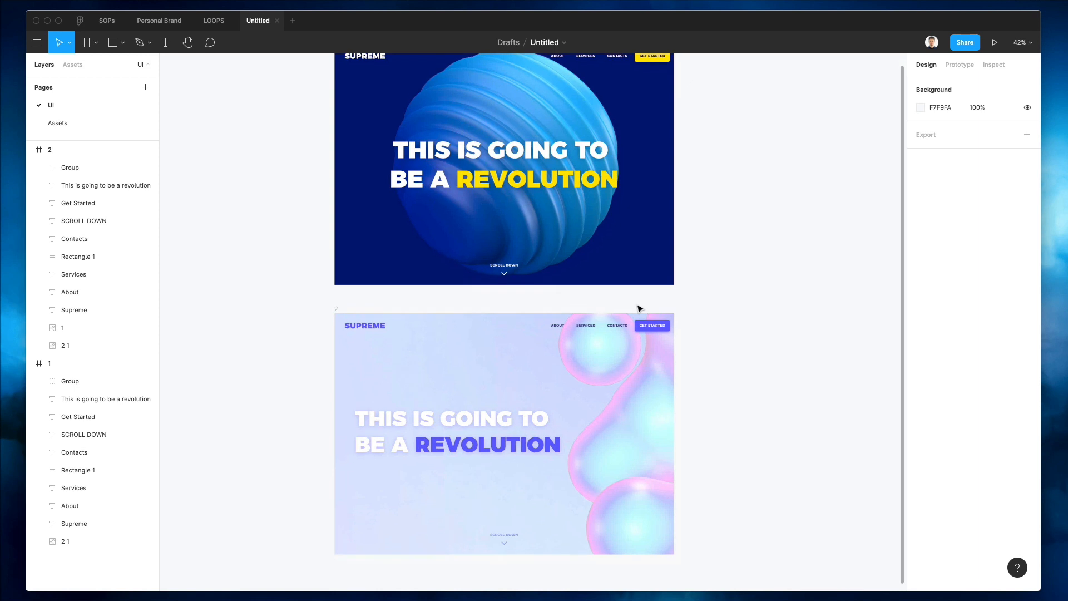
- Try black 000000 on frame 2's SUPREME logo, then undo the color change
click(350, 326)
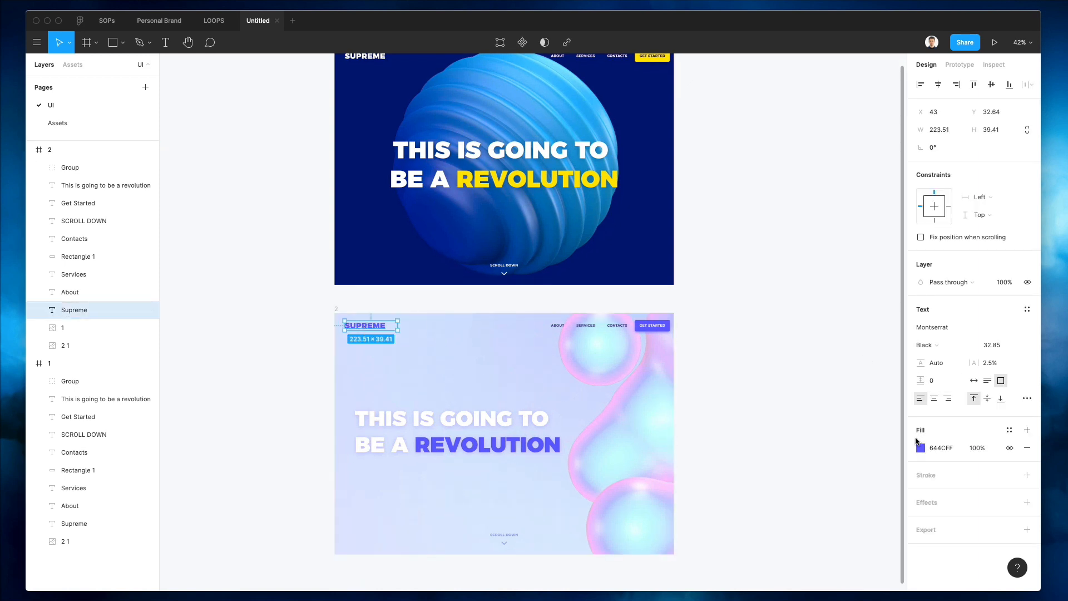
click(919, 447)
drag(778, 440, 758, 443)
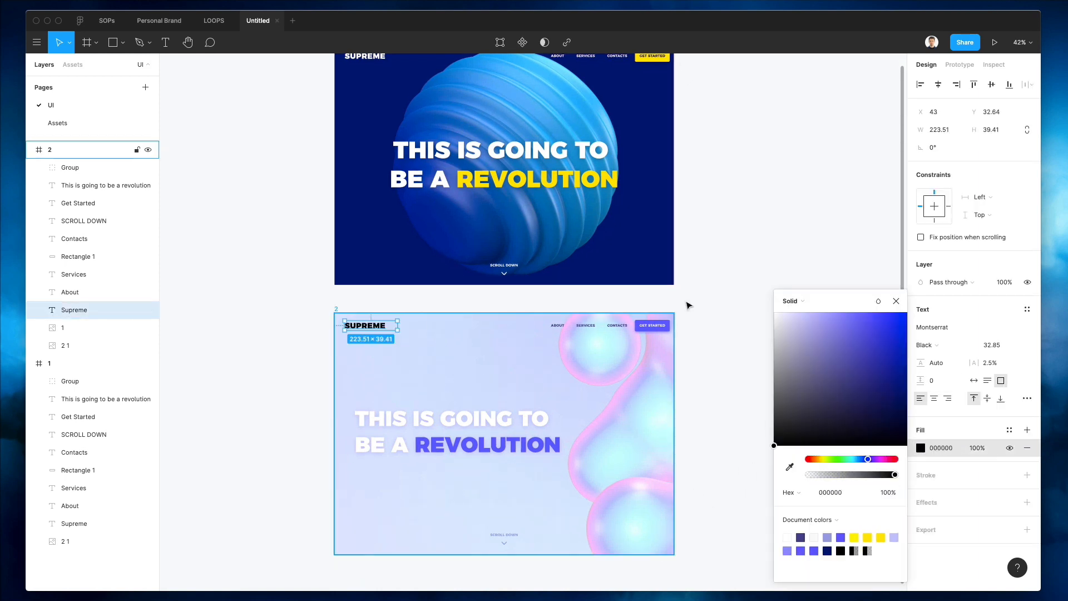
click(746, 265)
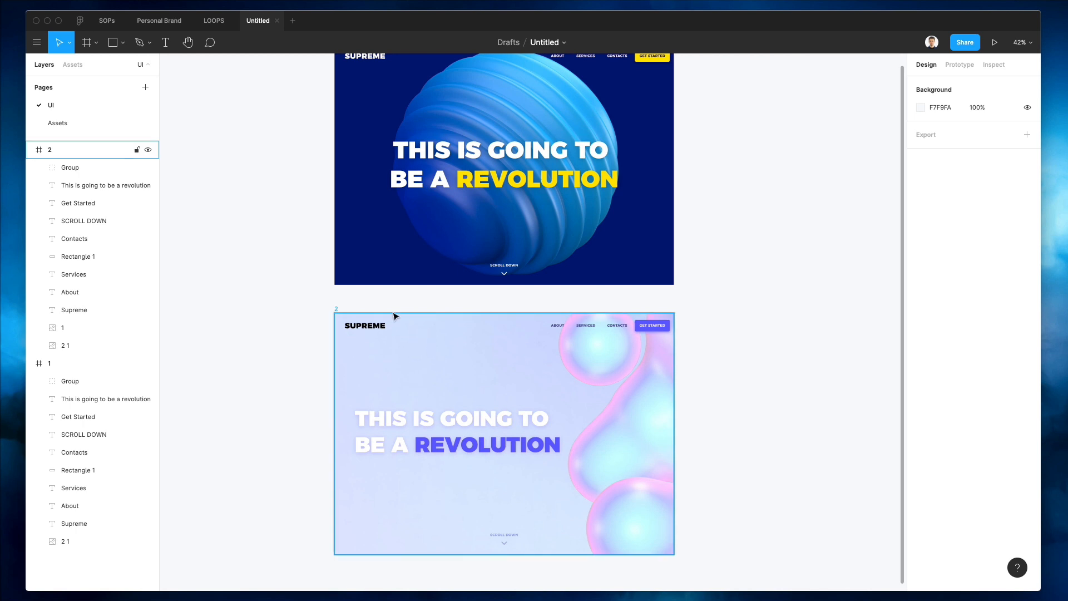
key(super+z)
click(427, 306)
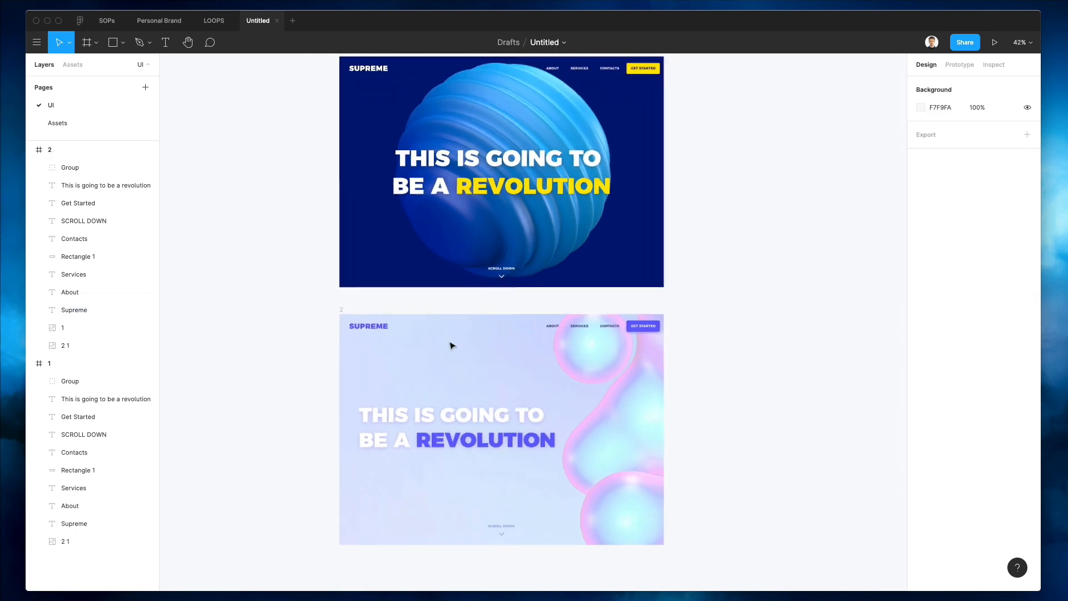
- Move frame 2 from below frame 1 to its right side, at X 809, Y -552, so both pages sit side by side
scroll(450, 346, up, 5)
scroll(451, 345, down, 2)
scroll(451, 345, down, 2)
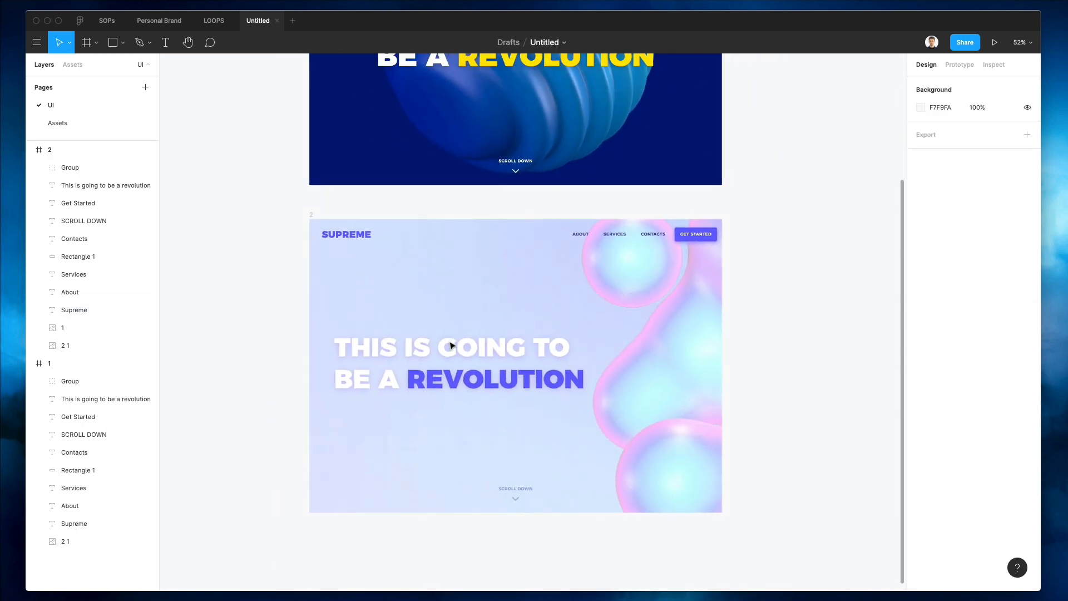
scroll(450, 345, up, 5)
scroll(450, 346, down, 2)
scroll(450, 345, down, 1)
scroll(451, 367, right, 3)
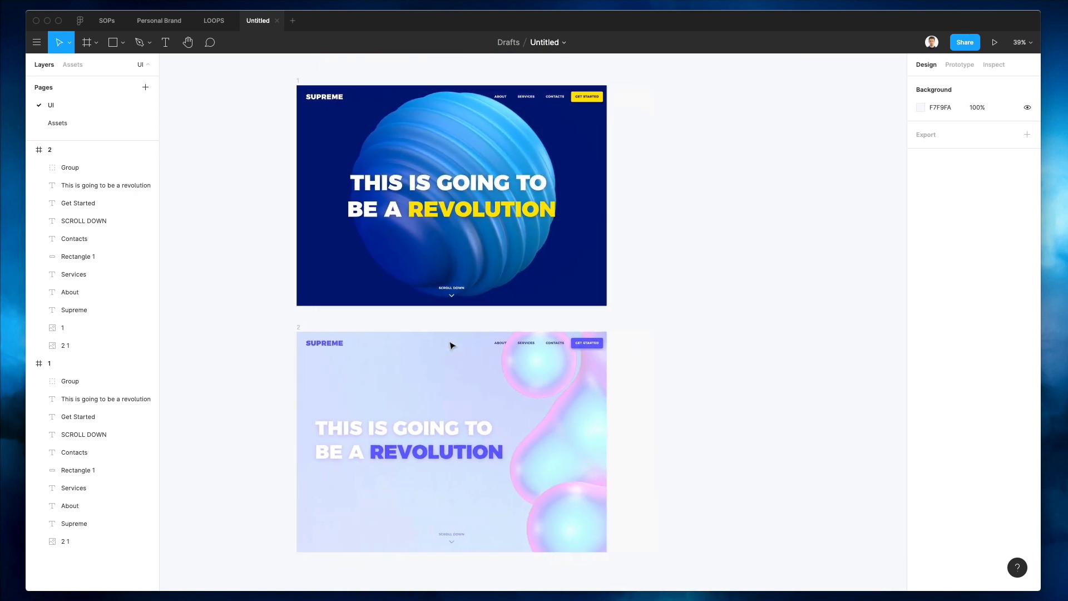
drag(276, 332, 708, 150)
scroll(707, 161, up, 2)
scroll(706, 161, left, 3)
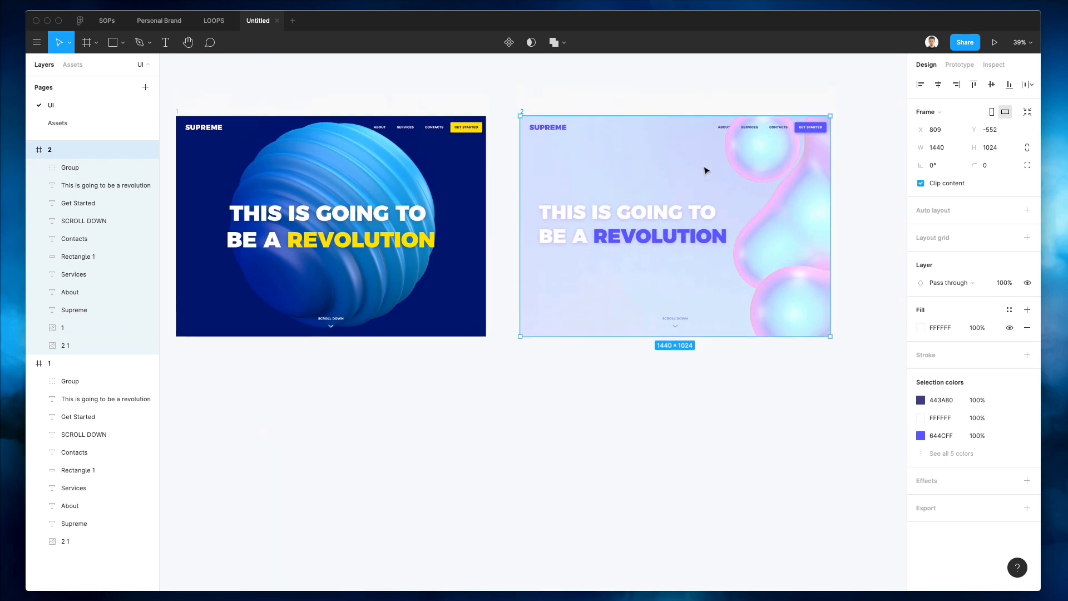
click(671, 102)
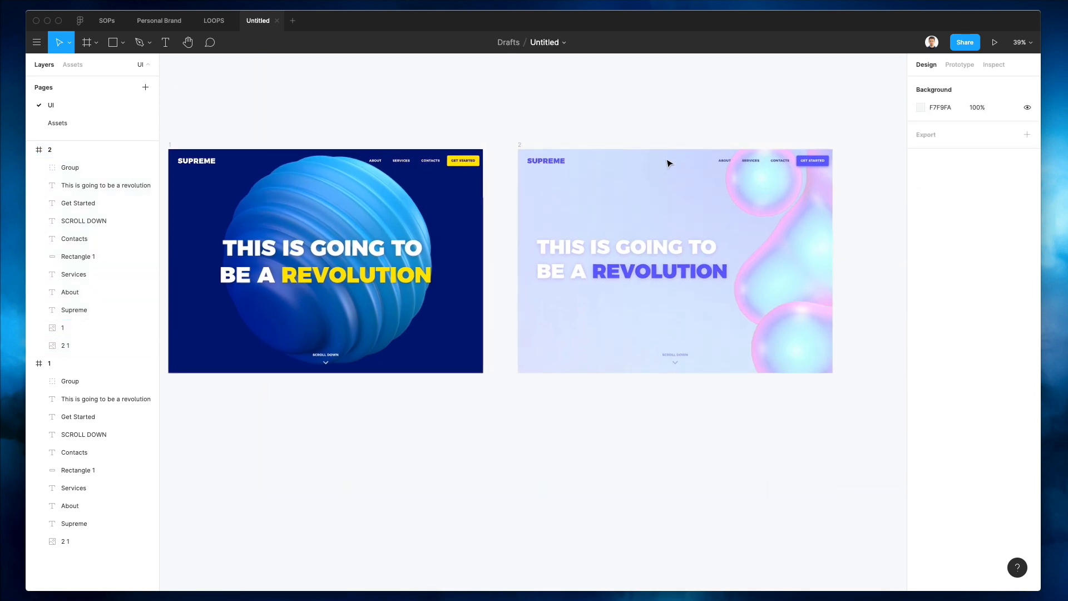
- Recolor frame 2's SUPREME logo with the dark navy sampled from frame 1's background
scroll(669, 164, up, 2)
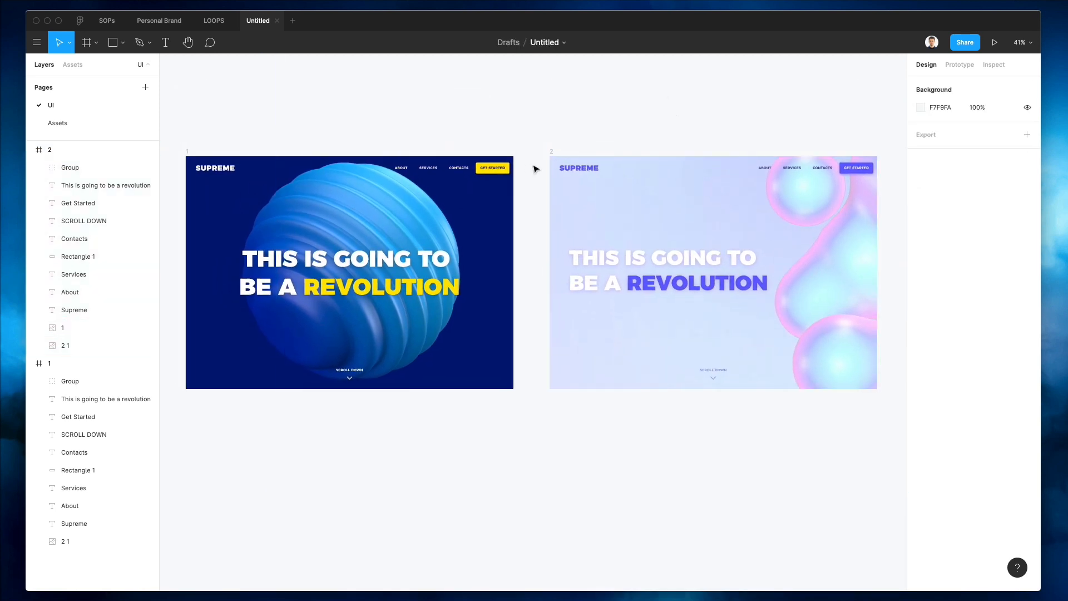
click(569, 169)
key(i)
click(498, 194)
click(587, 114)
scroll(599, 126, right, 1)
scroll(591, 134, up, 3)
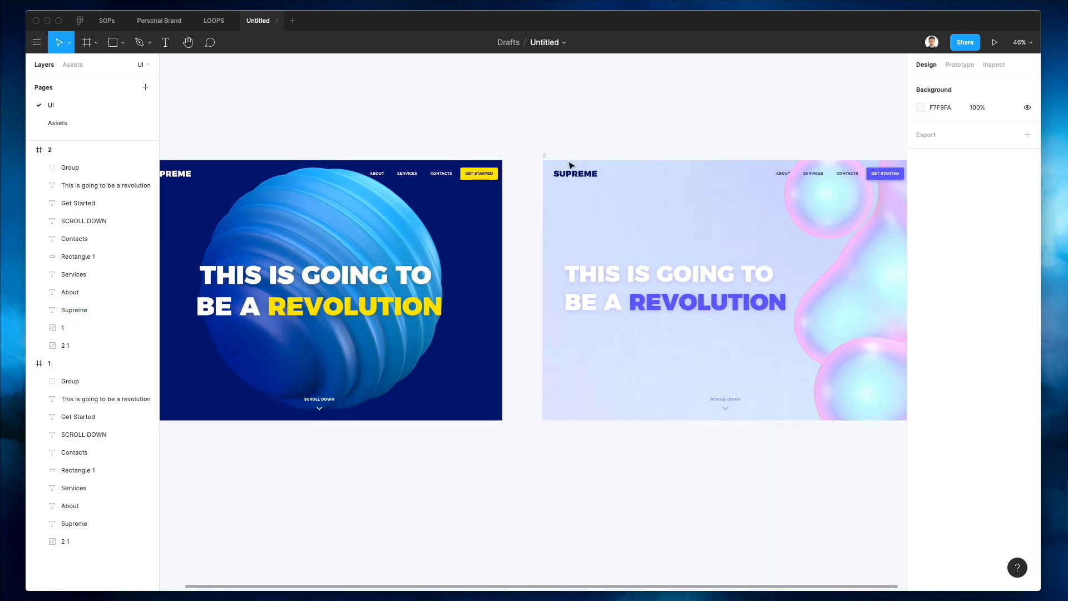
scroll(579, 157, down, 3)
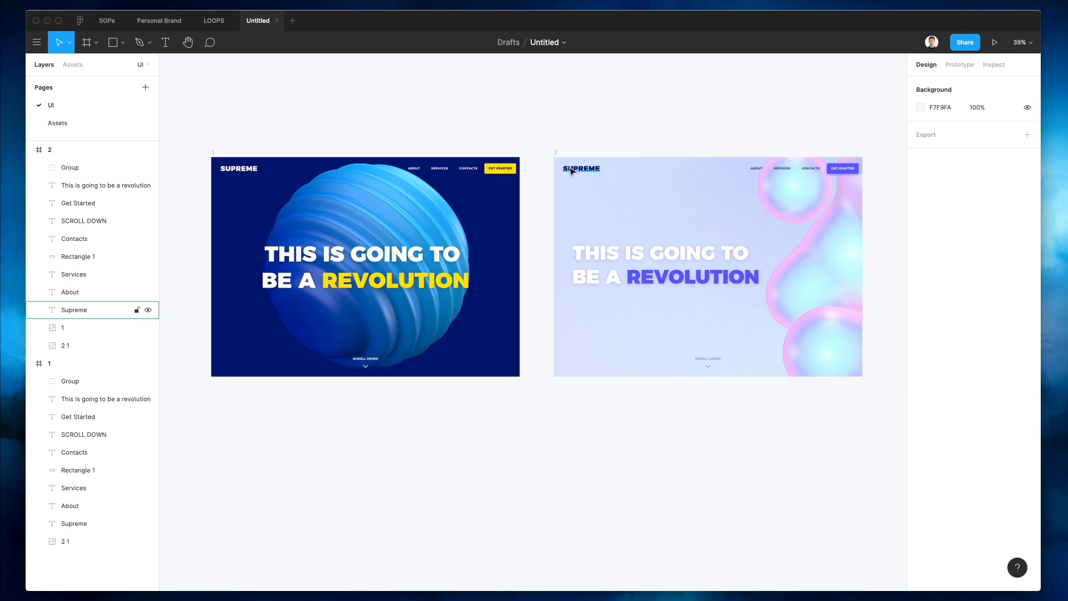
- Copy the full-bleed pastel wave image from the Assets page and return to the UI page
key(Page_Down)
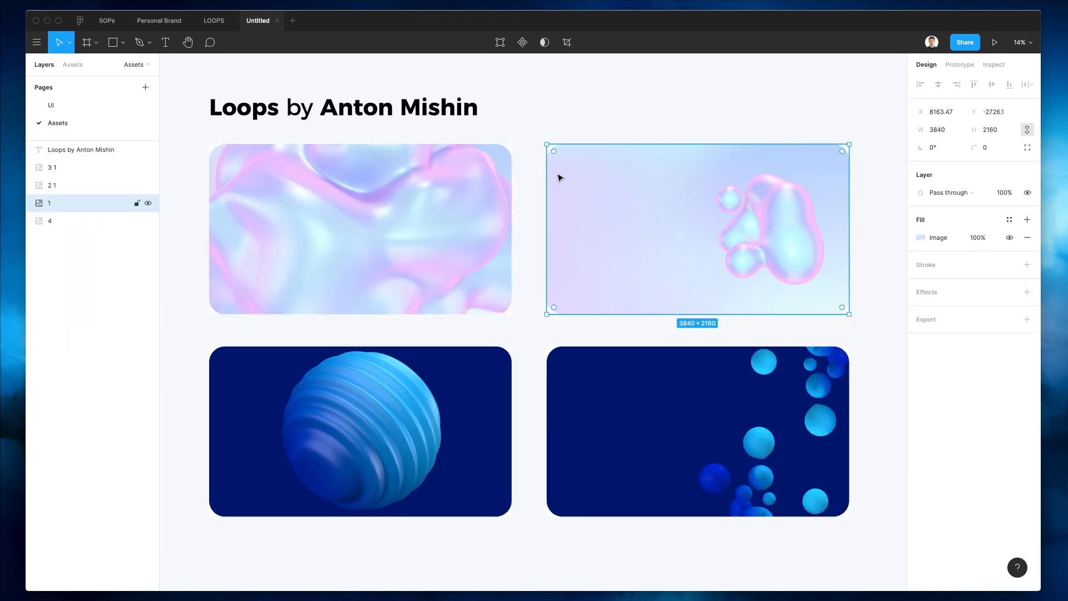
click(223, 148)
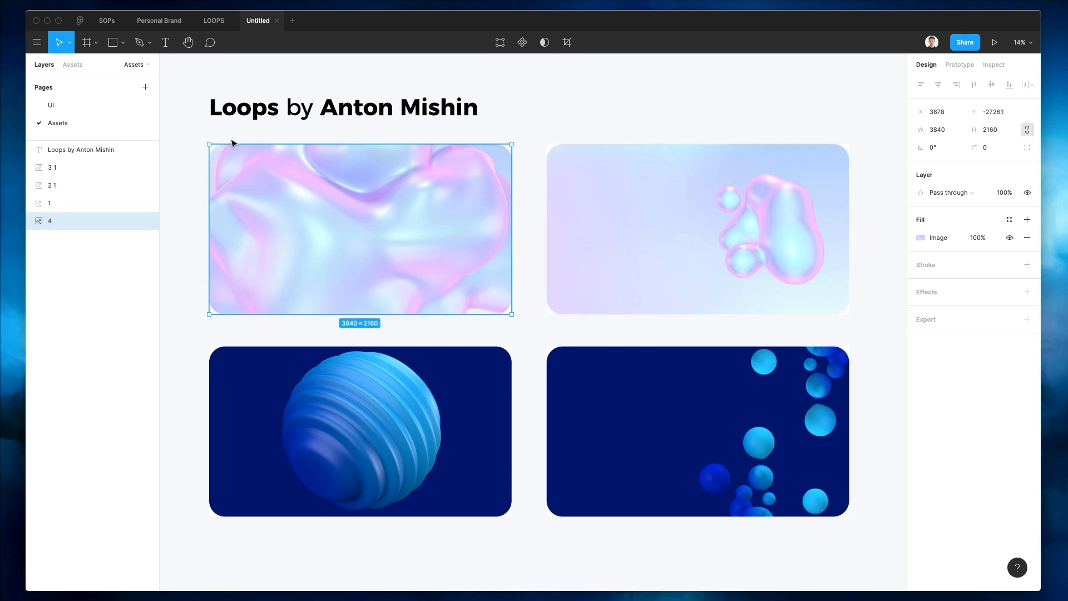
key(Page_Up)
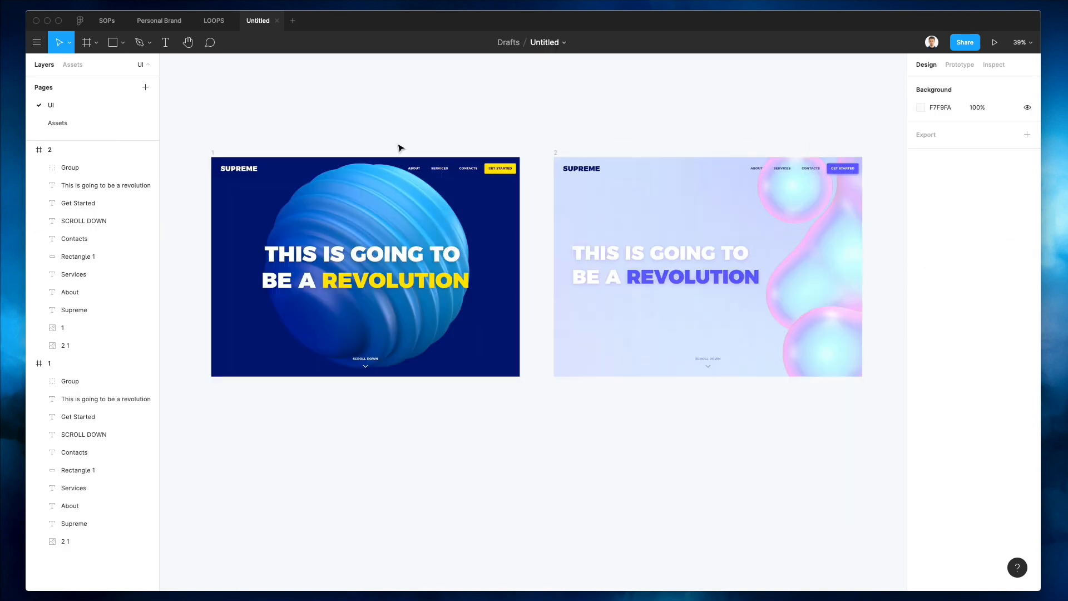
- Duplicate frame 1 directly below itself, placing the copy at X -790, Y 614
click(214, 153)
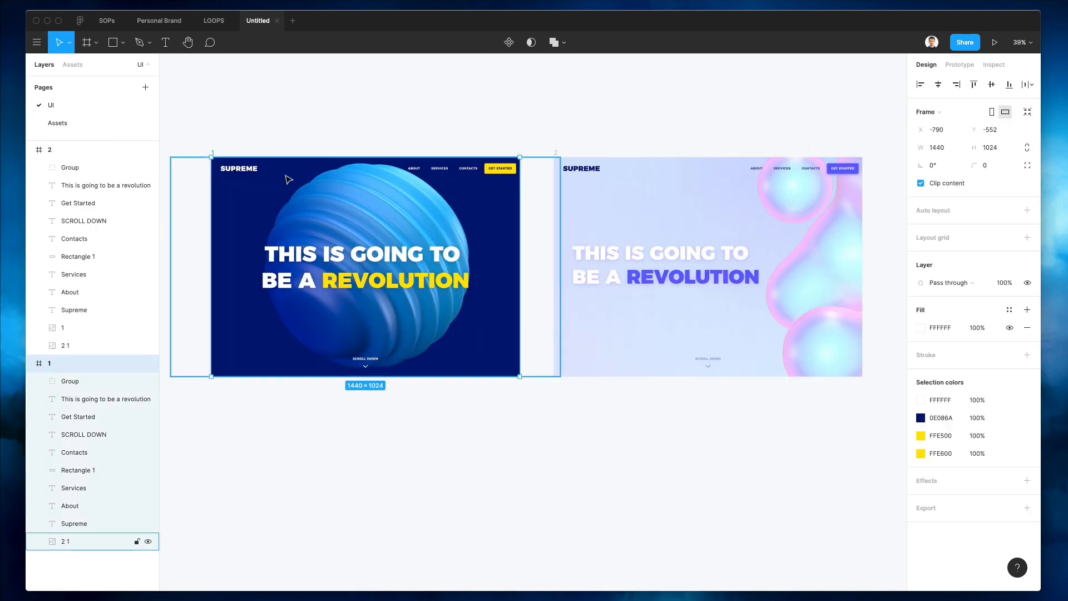
drag(285, 174, 297, 419)
scroll(300, 418, down, 1)
scroll(299, 418, down, 2)
scroll(299, 418, left, 1)
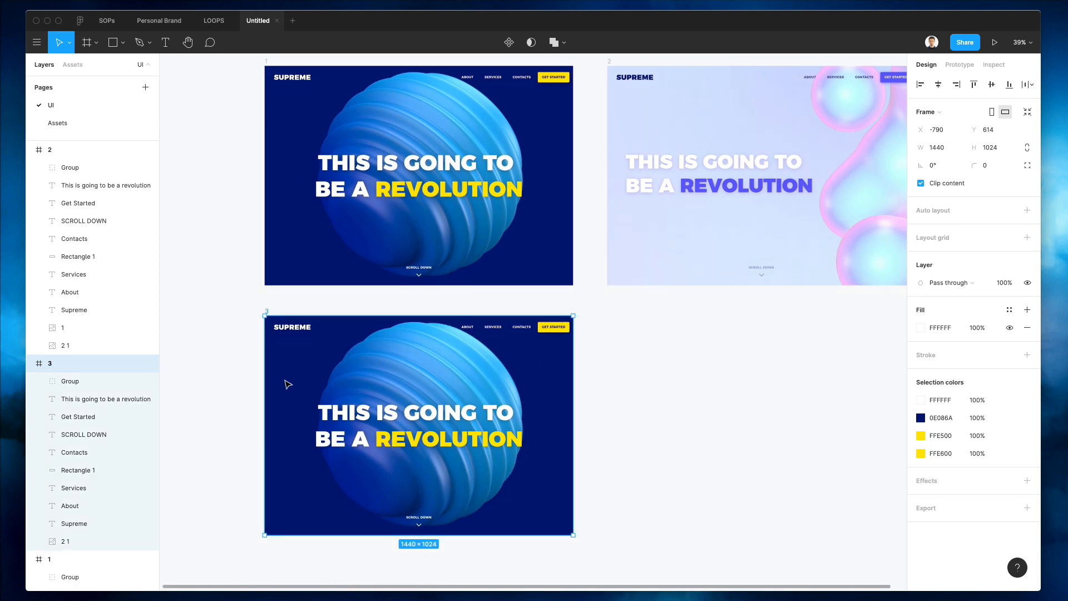
- Paste the pastel wave image into frame 3 behind the text and scale it down to 2789.22 × 1264.64
key(super+v)
scroll(300, 356, right, 1)
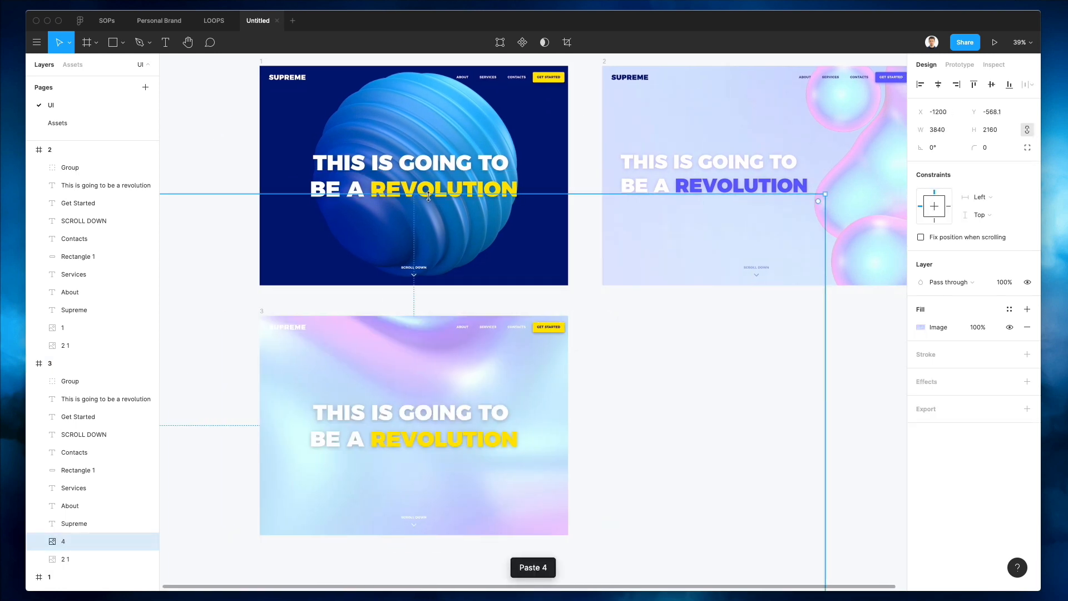
drag(423, 195, 424, 311)
scroll(436, 297, up, 1)
click(445, 284)
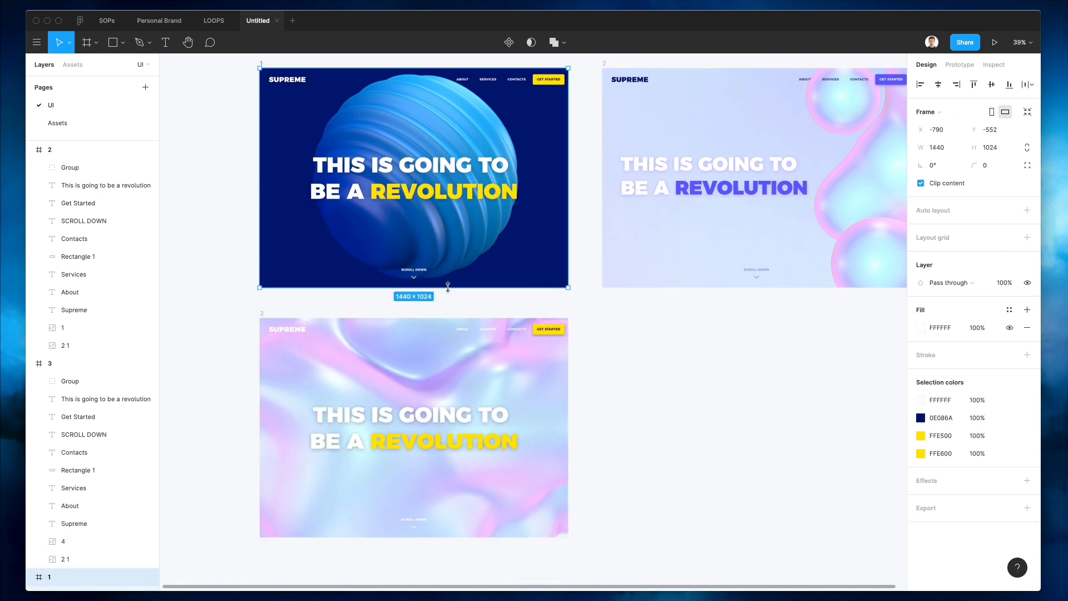
click(662, 329)
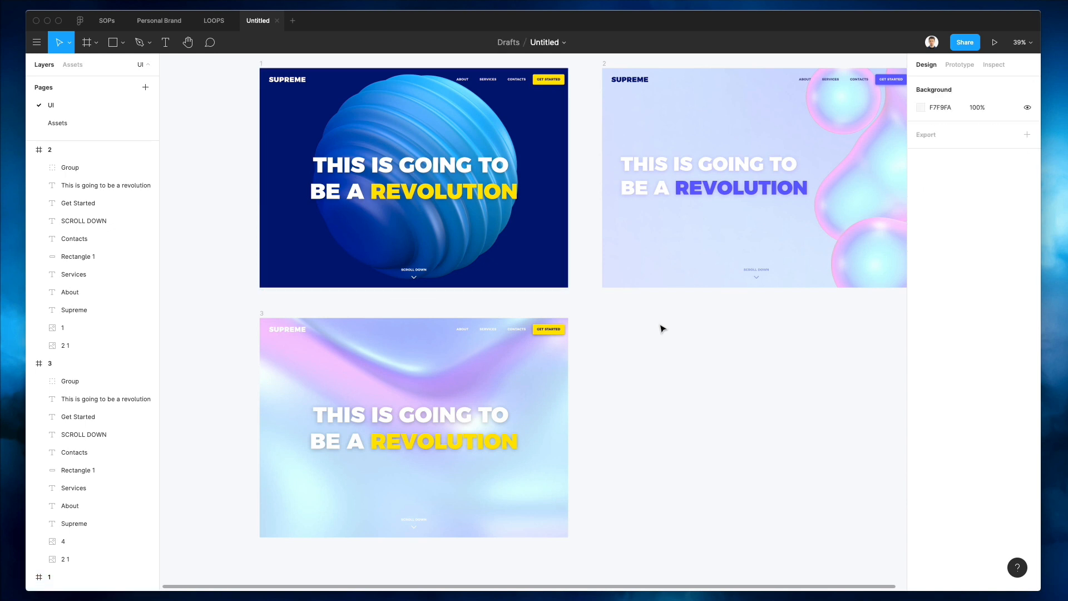
click(554, 401)
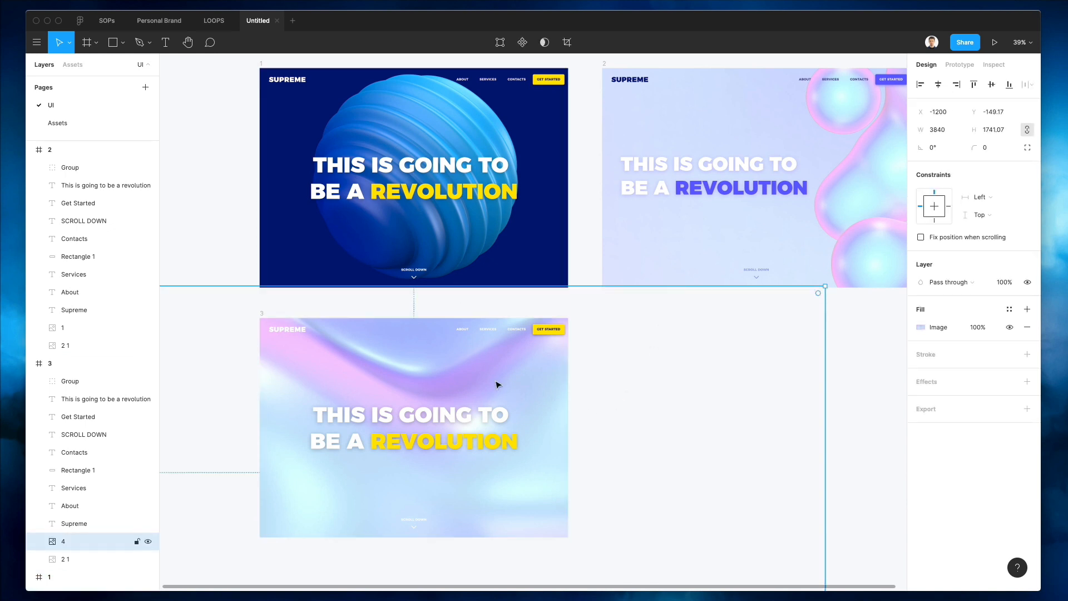
scroll(498, 385, down, 3)
drag(436, 497, 448, 394)
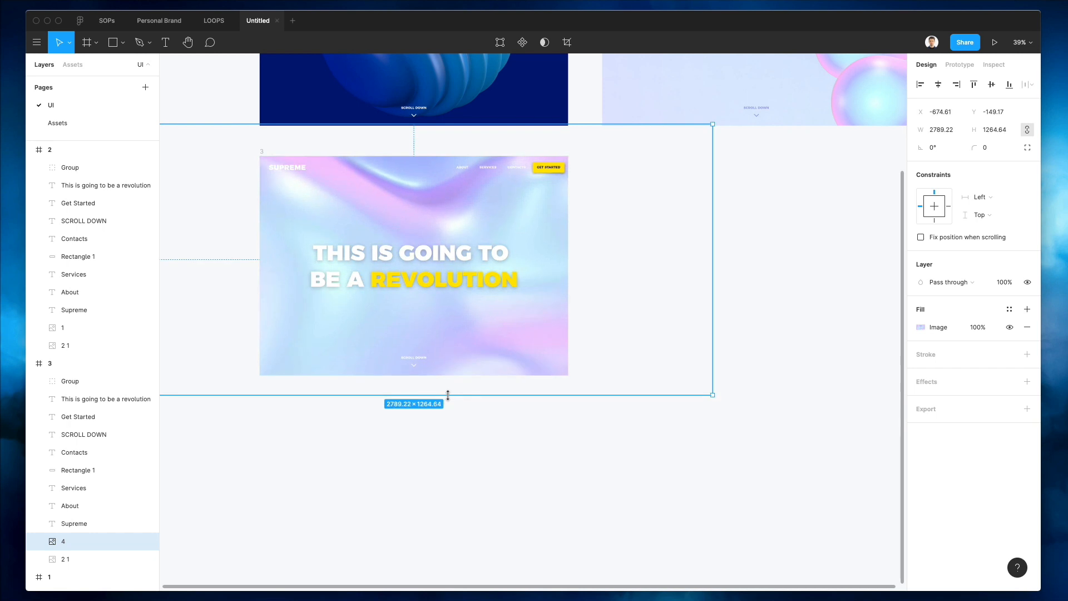
click(493, 442)
- Apply the text properties of frame 2's headline, Montserrat Black at 91.01, to frame 3's headline
scroll(493, 441, up, 2)
click(716, 116)
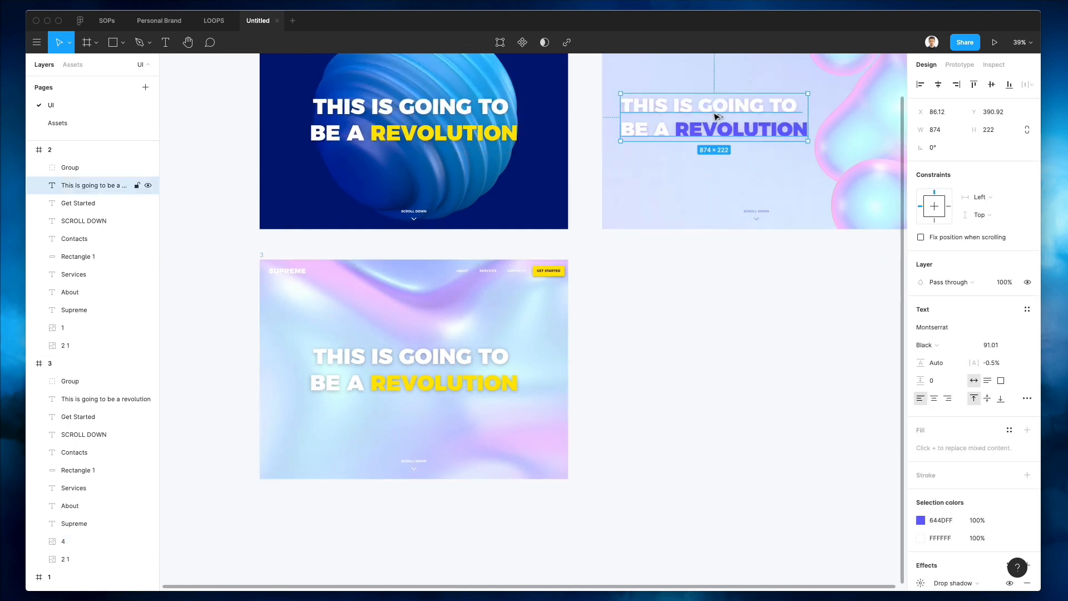
click(443, 351)
key(alt+super+v)
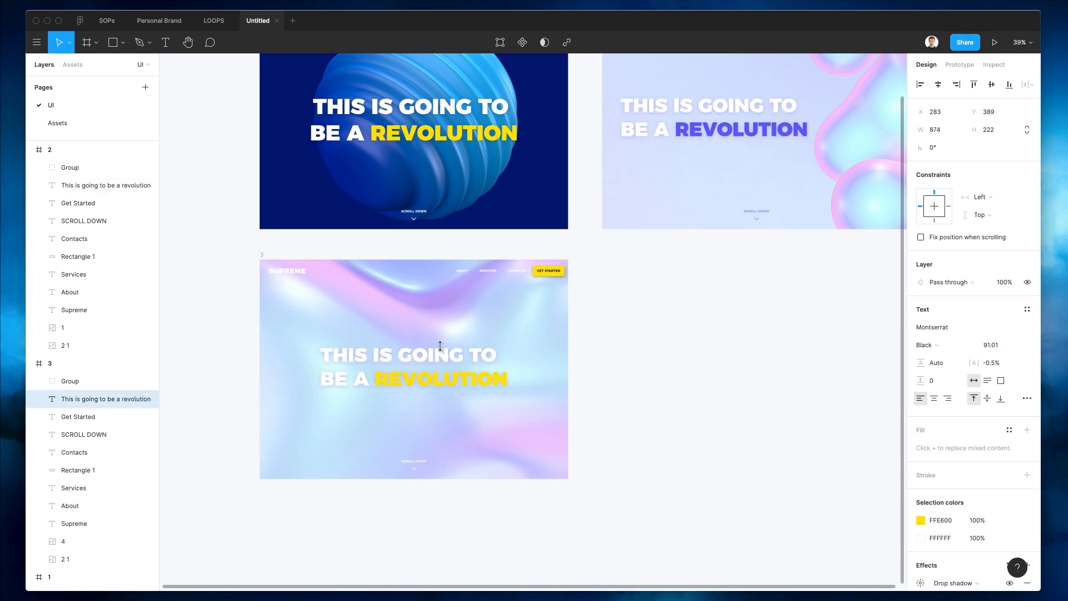
- Recolor the word REVOLUTION in frame 3 with the violet-blue 644CFF sampled from frame 2's headline
triple_click(415, 378)
double_click(415, 378)
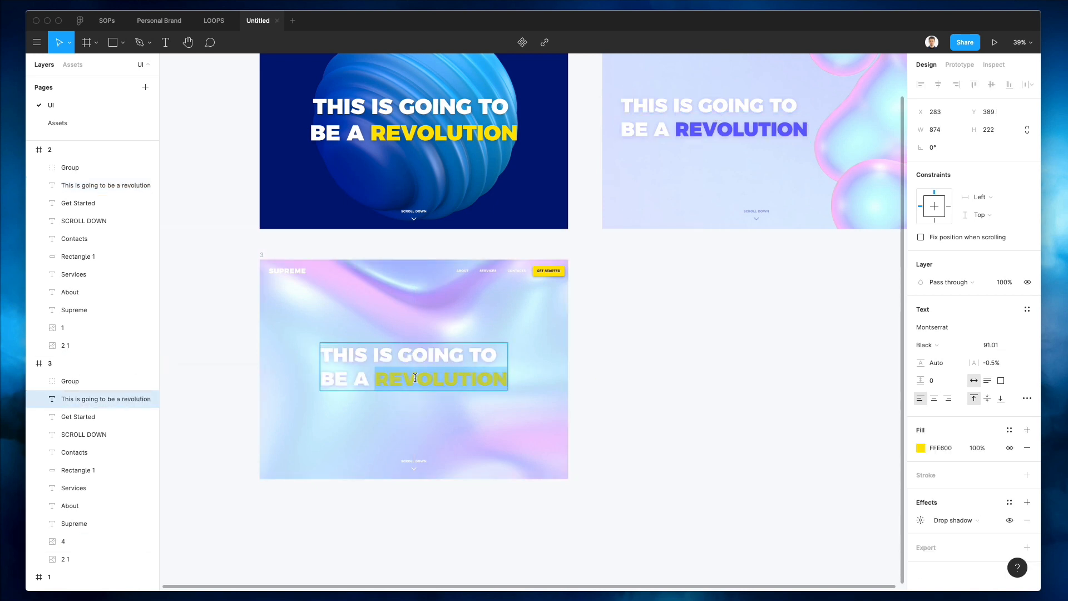
key(i)
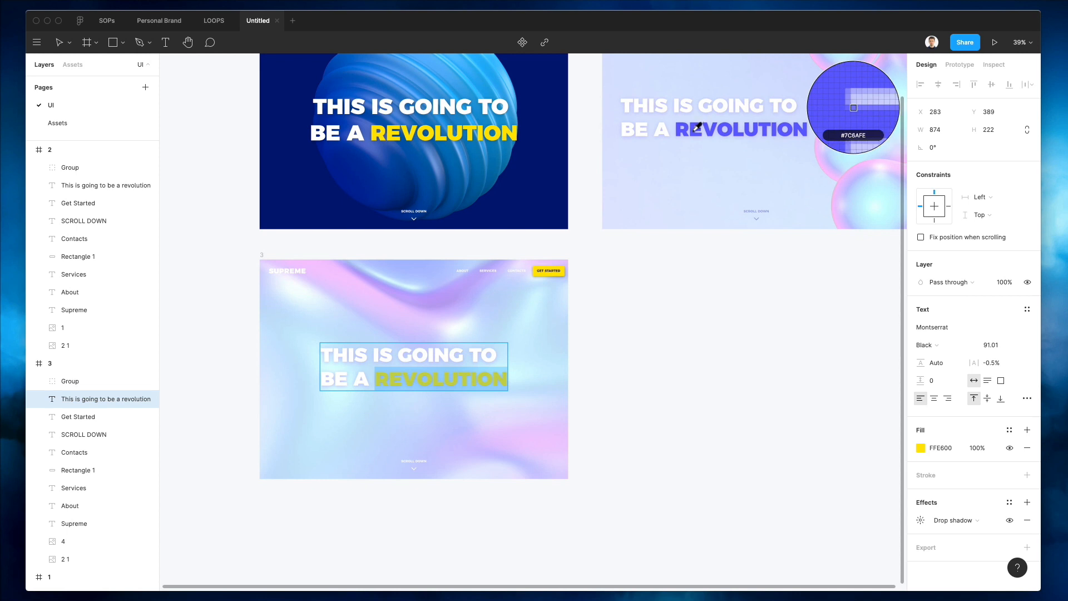
click(702, 125)
key(Escape)
- Select and copy frame 2's logo, navigation links, Get Started button and scroll-down cue, without its background images
scroll(567, 279, up, 2)
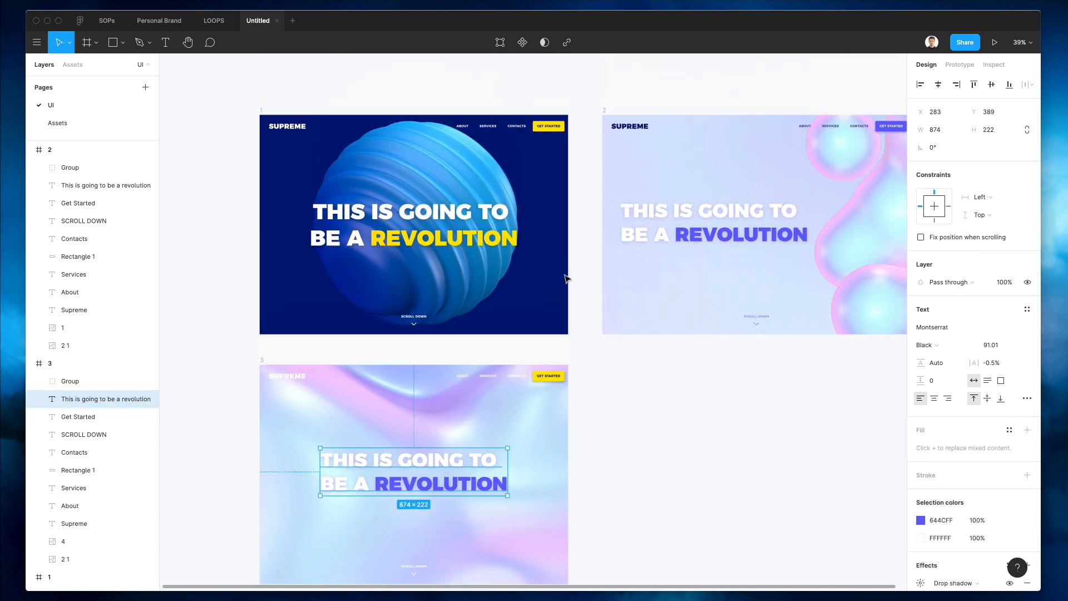
scroll(567, 278, right, 3)
drag(435, 95, 739, 136)
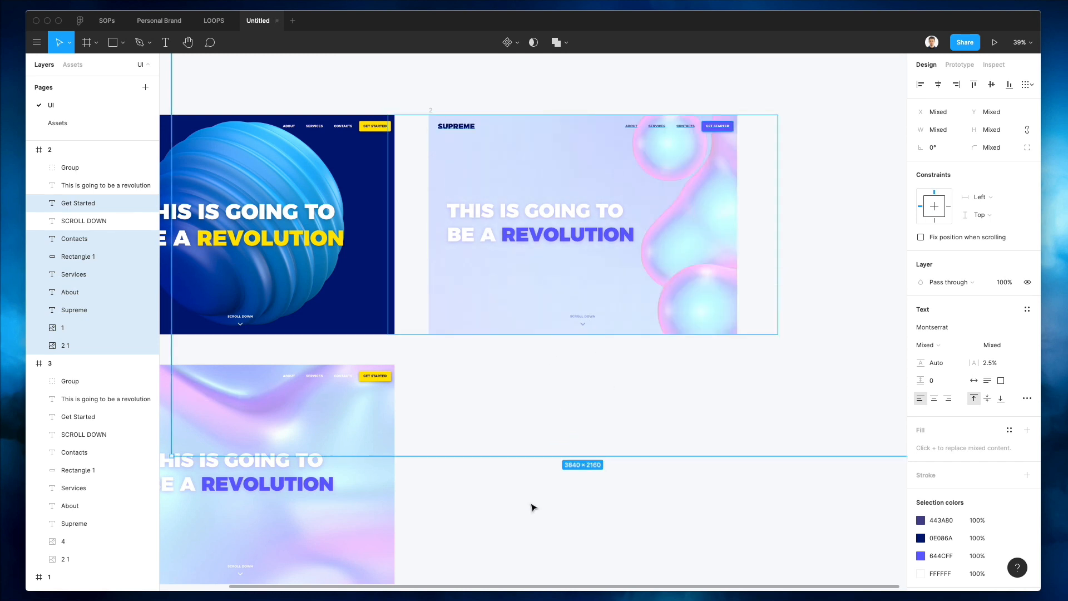
drag(522, 494, 632, 302)
scroll(534, 315, left, 4)
scroll(534, 314, down, 2)
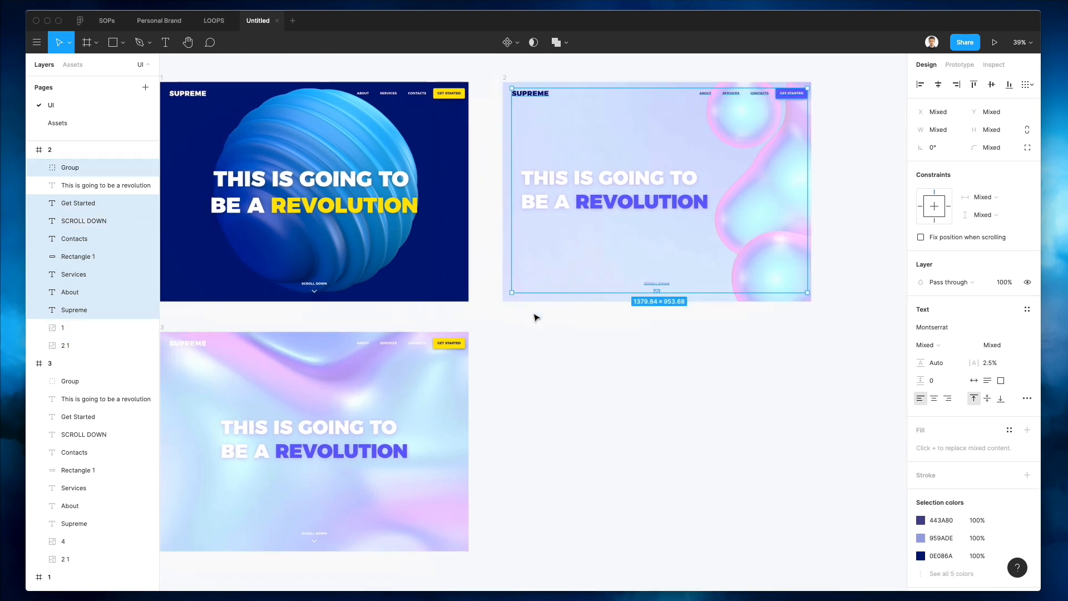
- Replace frame 3's logo, navigation, yellow button and scroll-down cue with the set copied from frame 2
drag(317, 260, 669, 305)
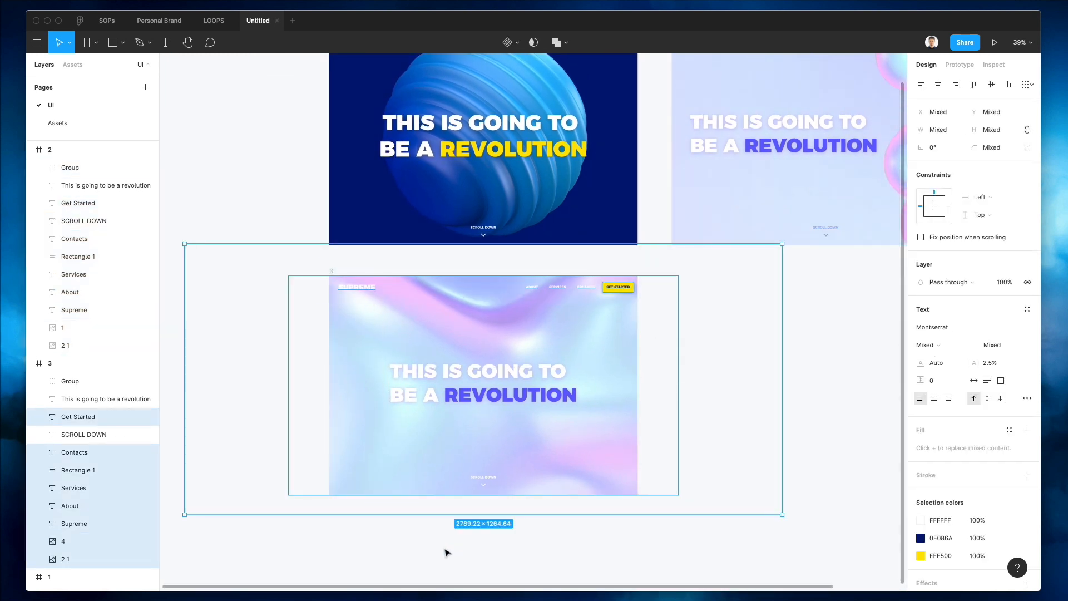
drag(438, 549, 506, 463)
key(Delete)
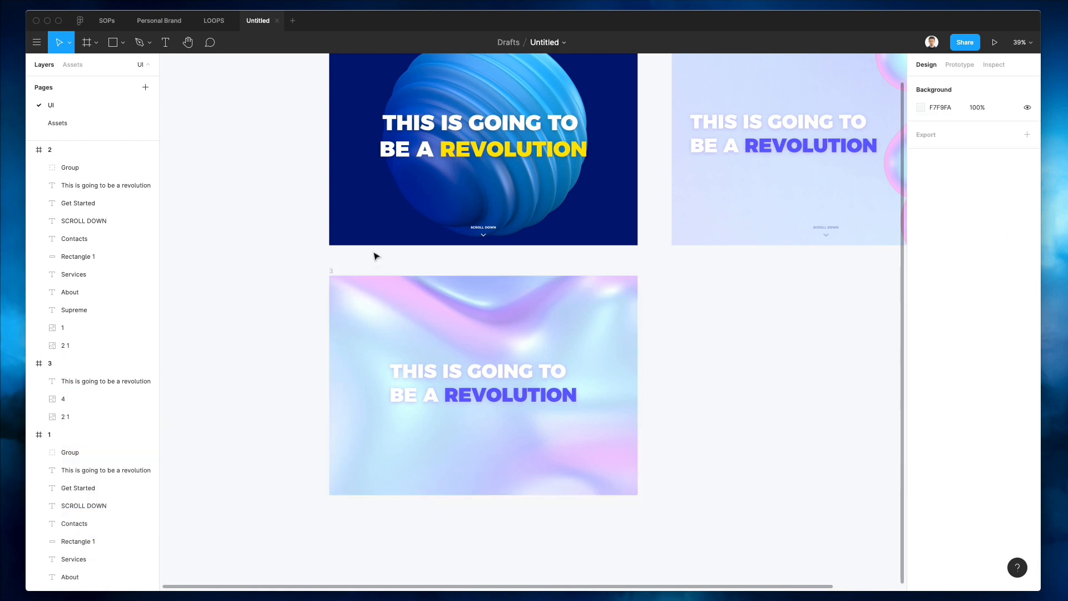
click(333, 273)
key(super+v)
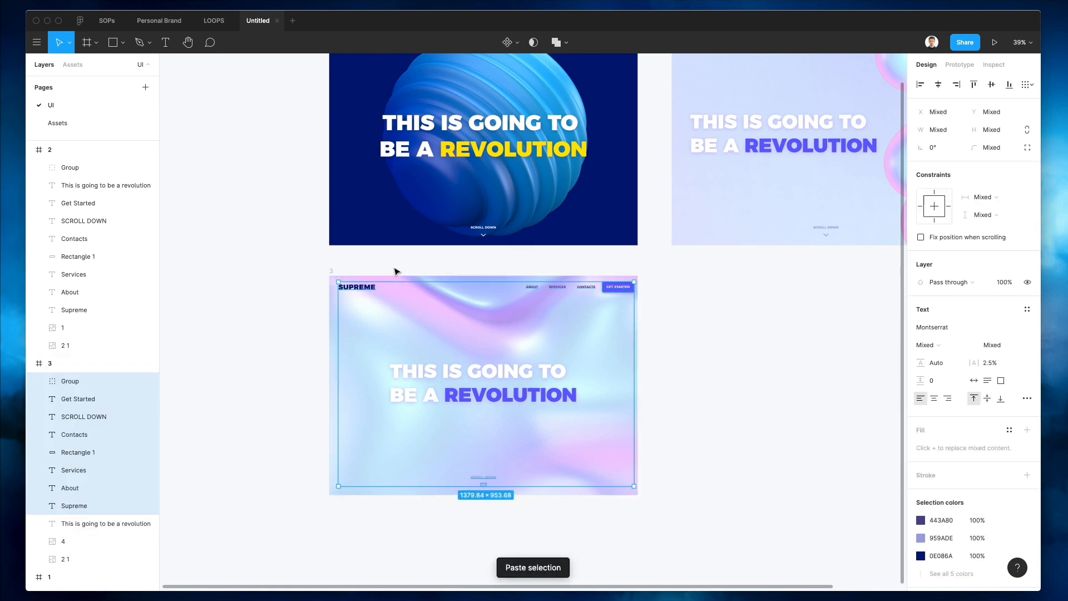
click(421, 262)
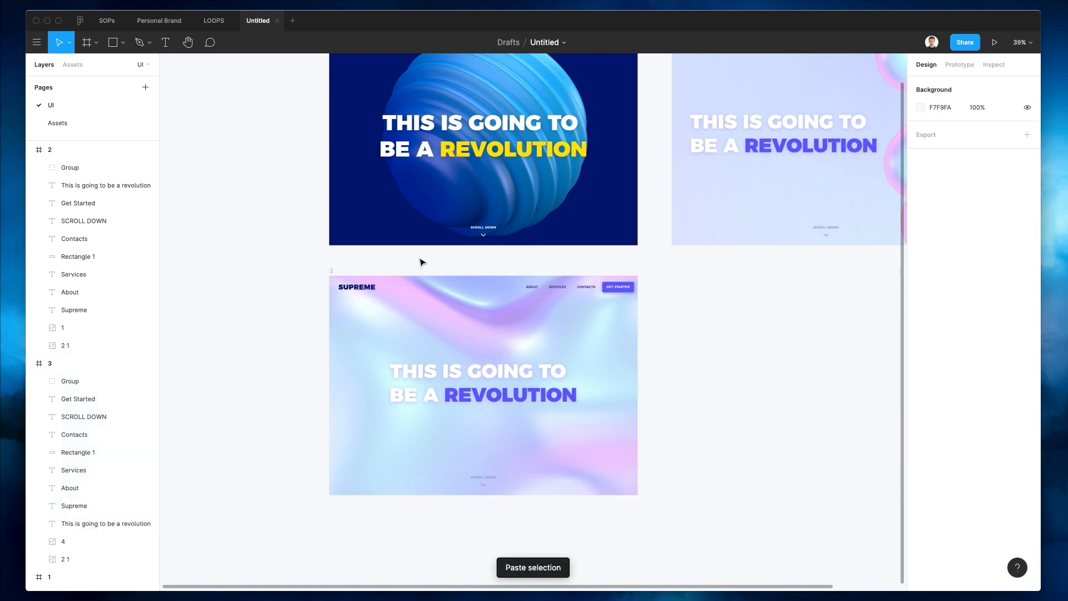
- Move frame 3 directly below frame 2, at X 809, Y 614, and rename it 4
click(334, 274)
scroll(427, 302, right, 2)
drag(402, 311, 740, 317)
scroll(740, 317, up, 3)
scroll(741, 317, right, 3)
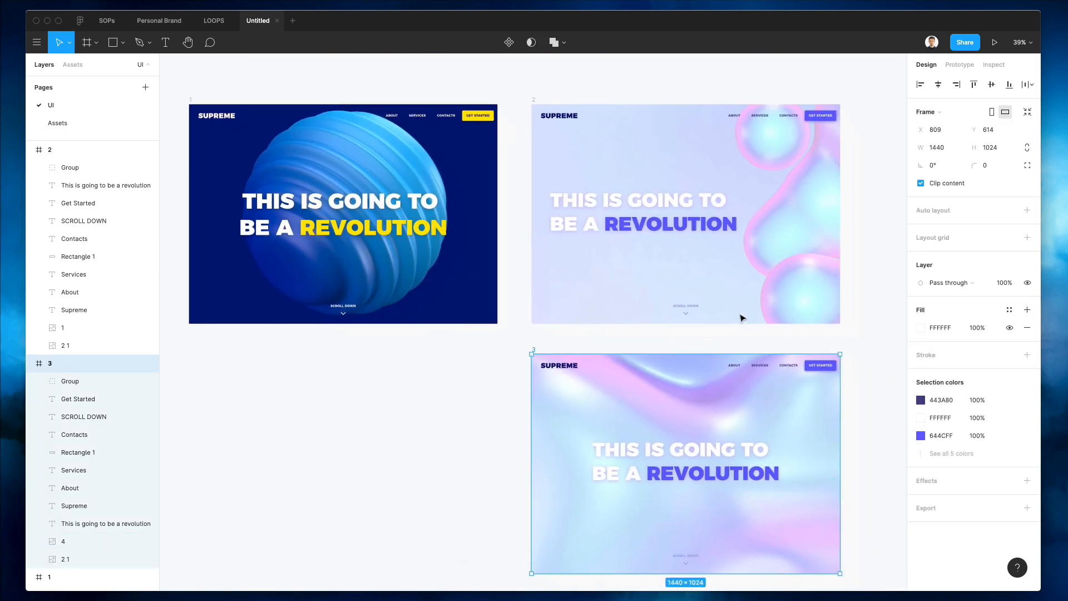
key(super+r)
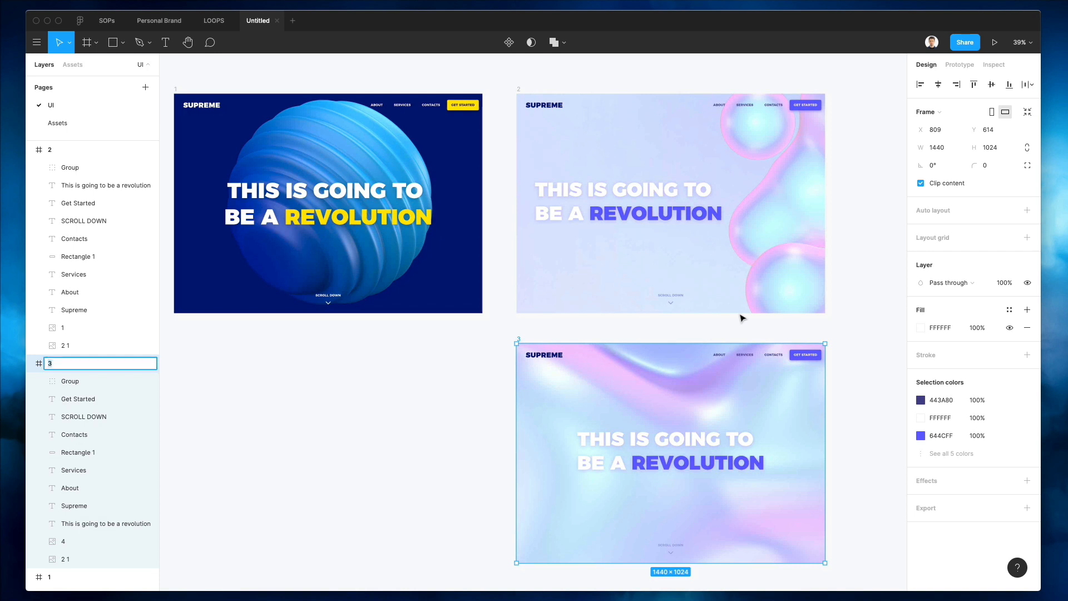
click(427, 382)
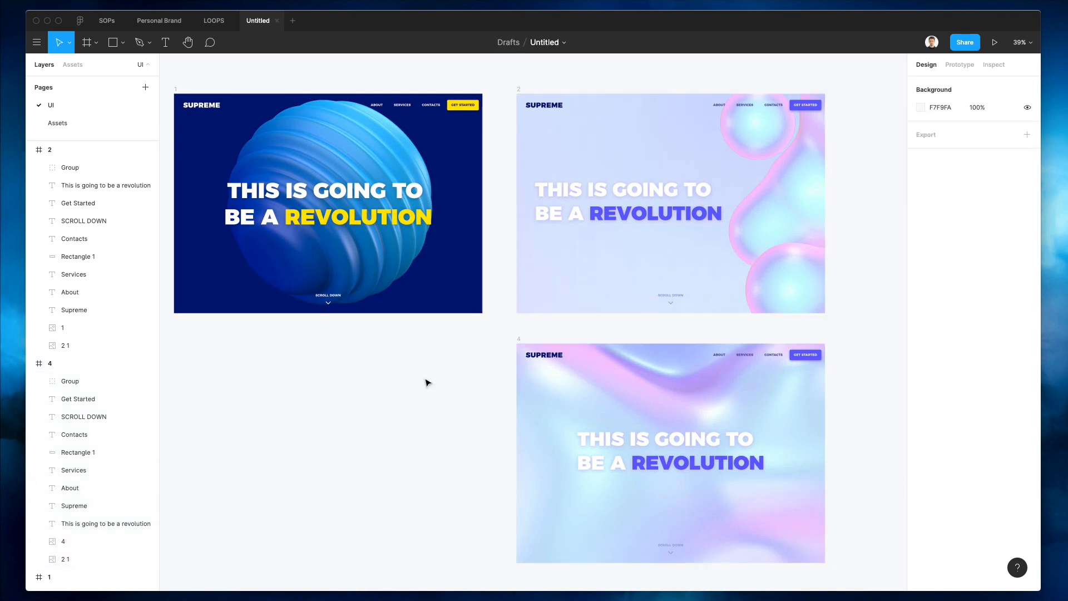
- Scale the wave image in frame 4 down to 2583.03 × 1171.16, keeping the whole frame covered
scroll(454, 355, left, 2)
click(671, 382)
scroll(675, 376, down, 1)
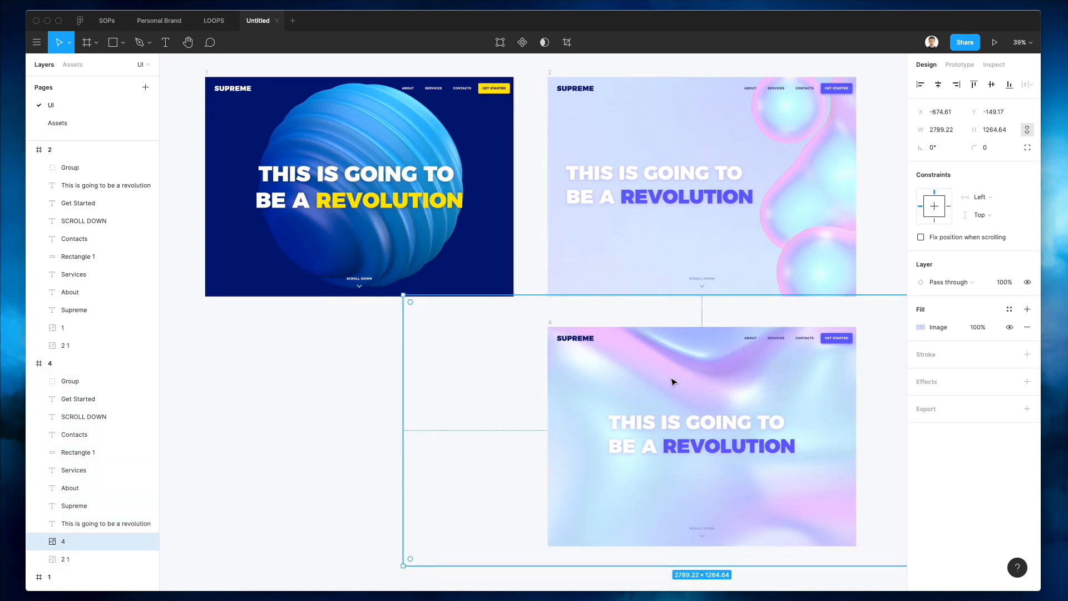
drag(698, 296, 728, 315)
key(super+z)
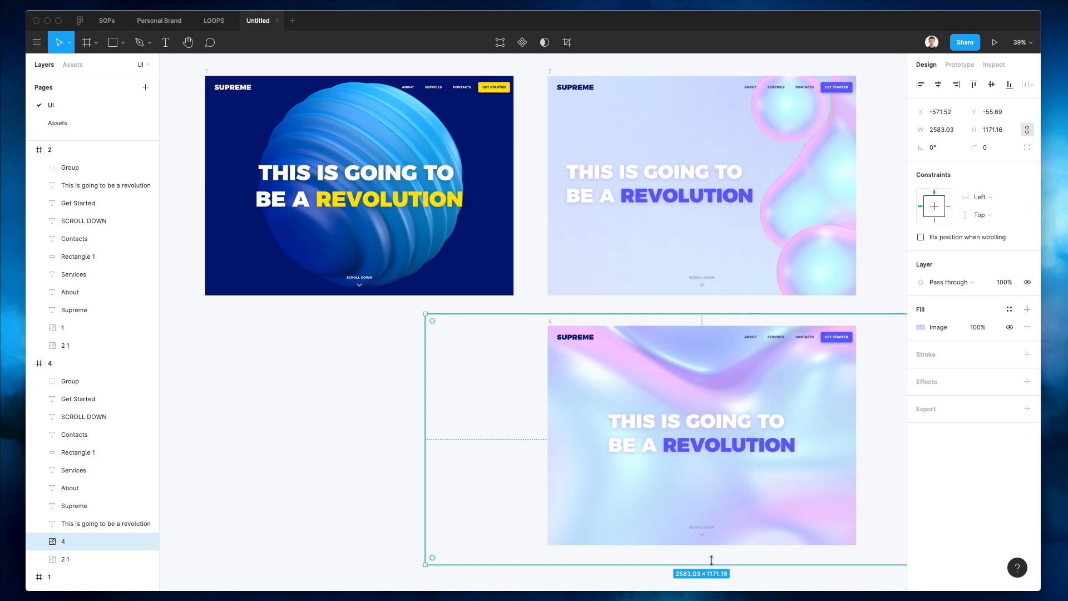
- Copy the navy image with scattered blue spheres from the Assets page and return to the UI page
click(428, 436)
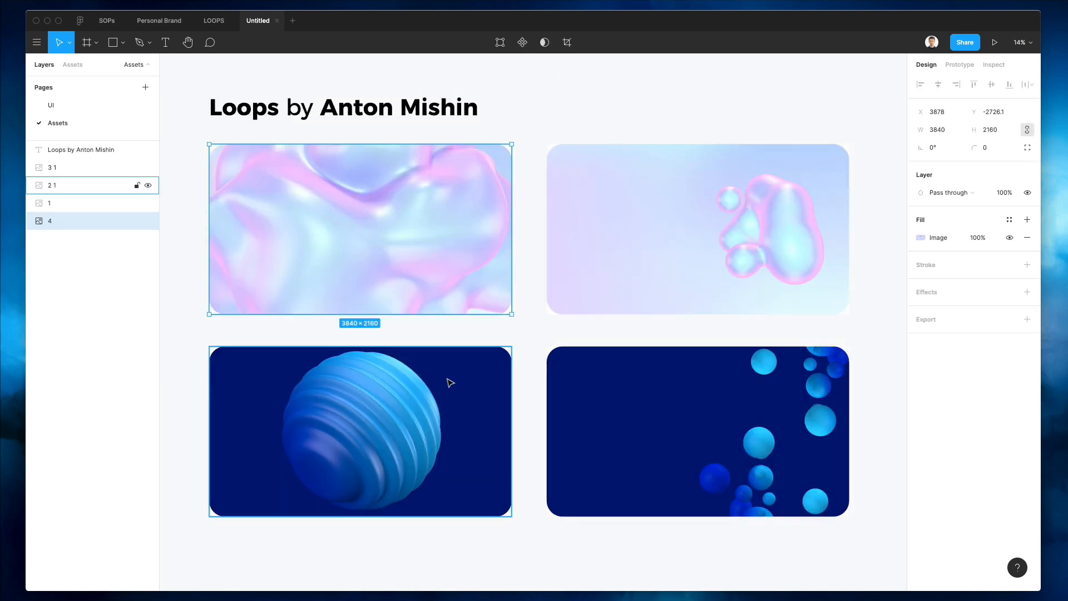
click(694, 385)
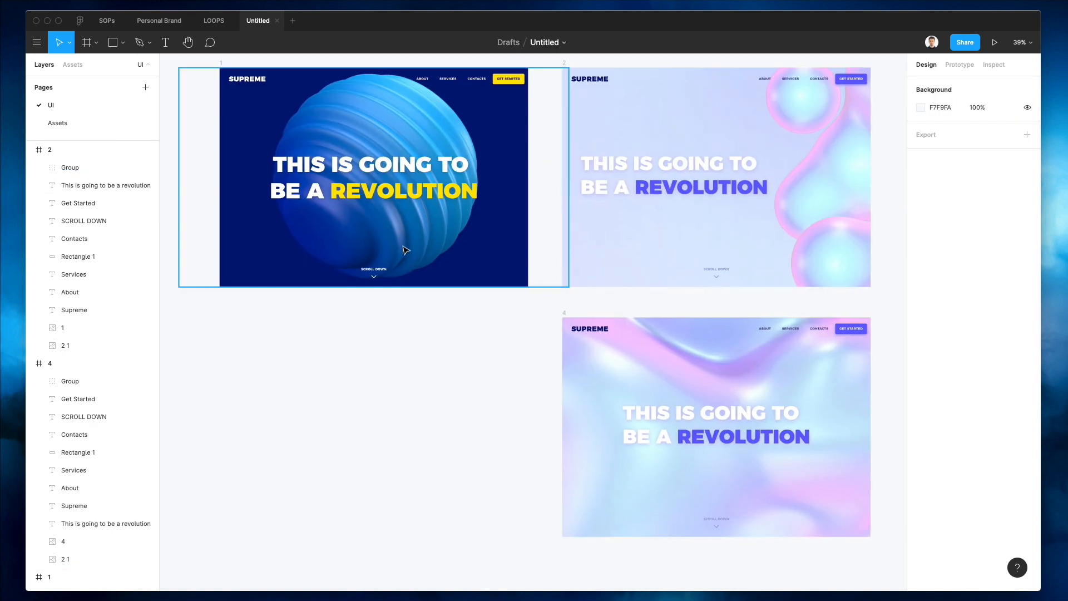
scroll(418, 277, down, 3)
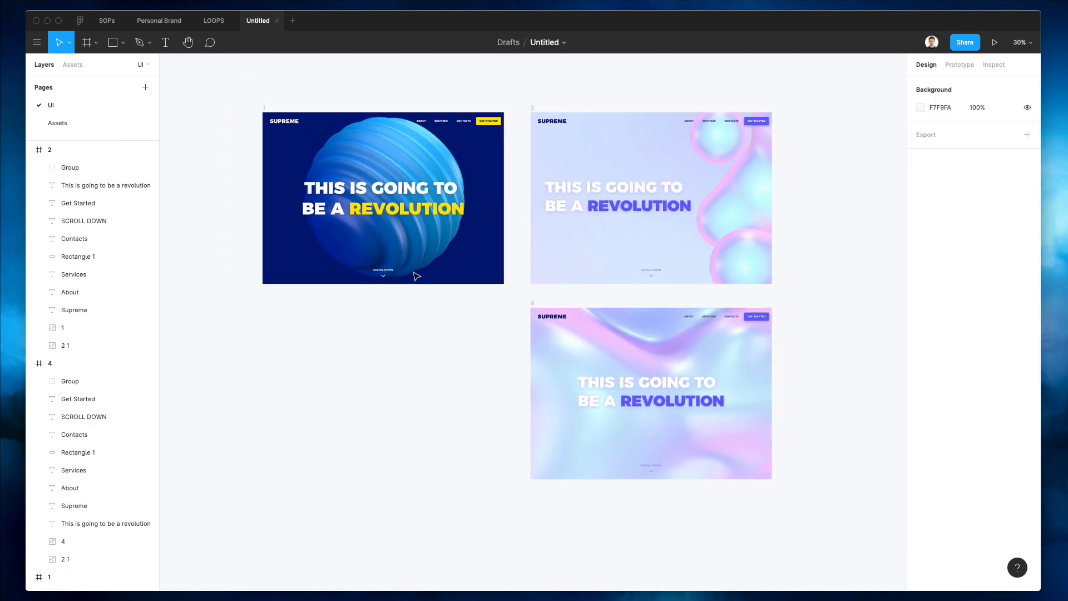
- Duplicate frame 1 into the empty space below it and delete the headline from the copy
click(268, 114)
alt+drag(350, 149, 351, 349)
click(357, 396)
key(Delete)
- Paste the scattered spheres image into frame 5 and scale it to 1819.39 × 1023.41 to fit the frame's height
click(351, 358)
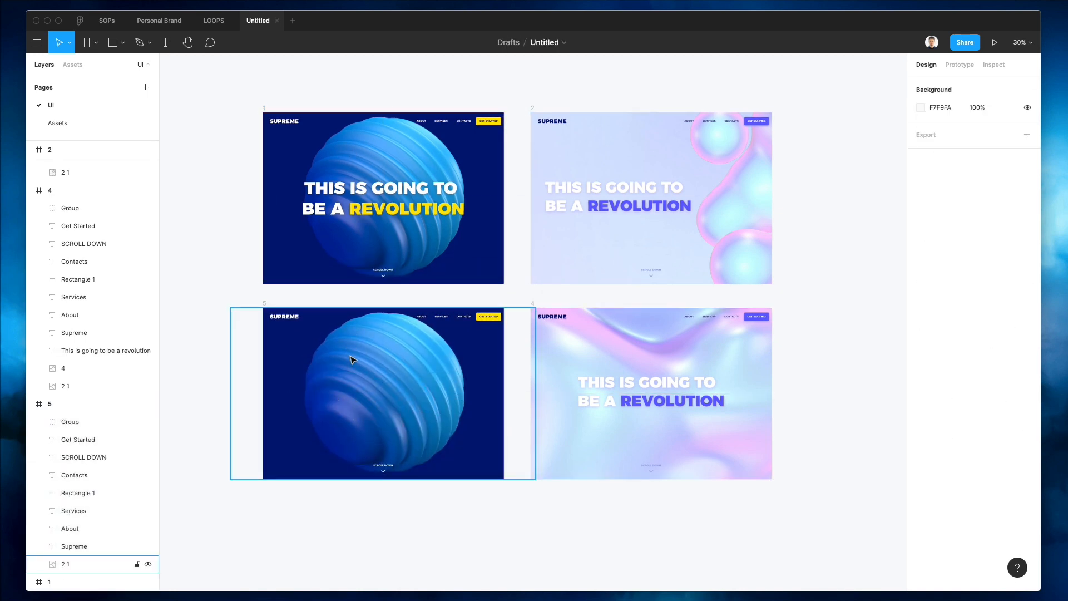
scroll(350, 358, up, 2)
scroll(351, 359, up, 1)
key(ctrl+v)
scroll(514, 332, down, 3)
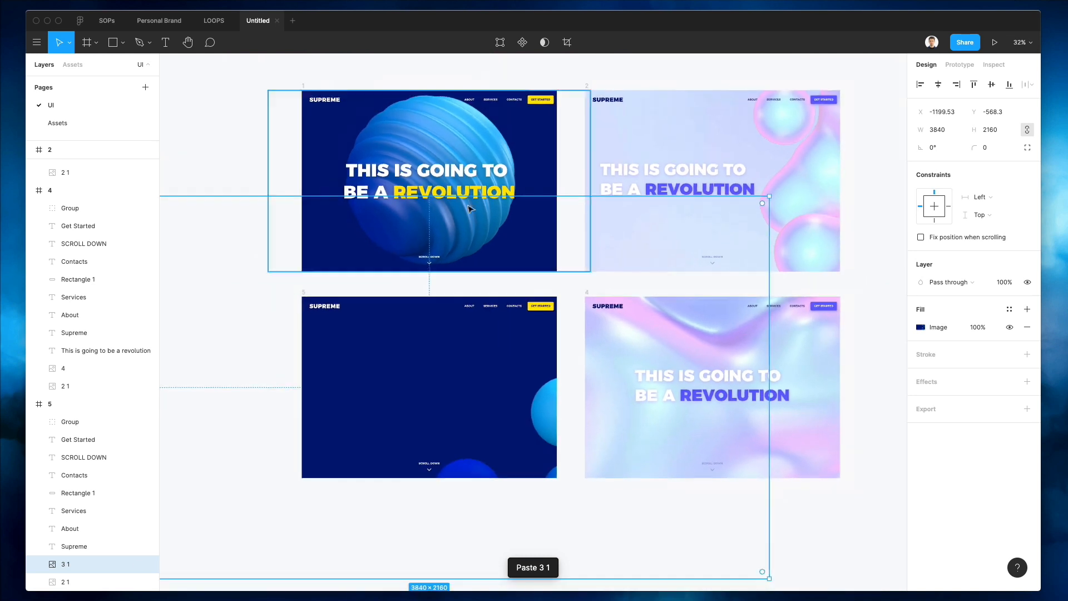
drag(456, 202, 453, 297)
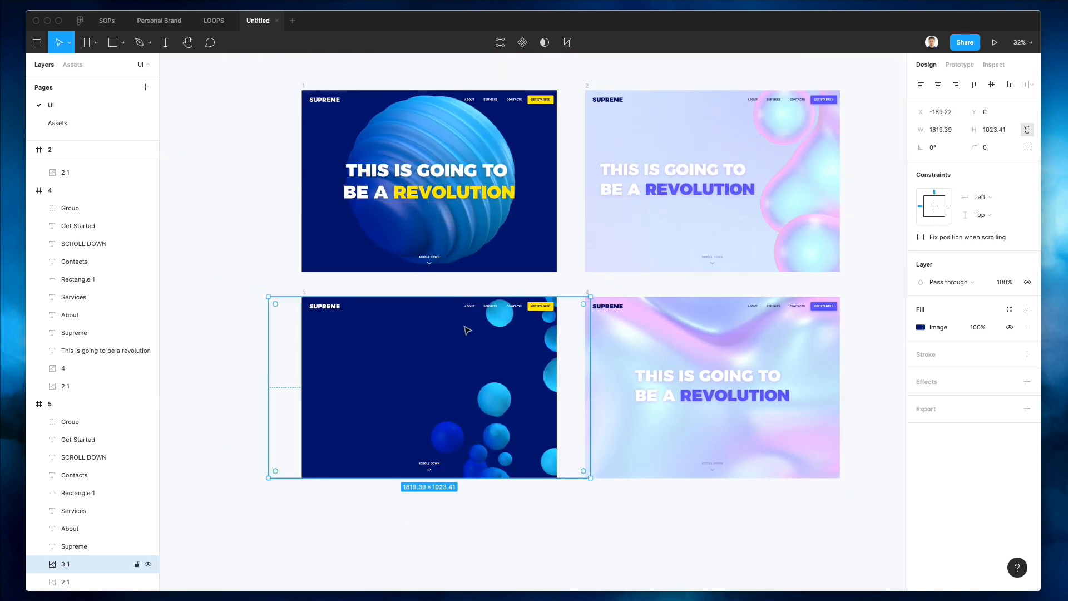
click(476, 284)
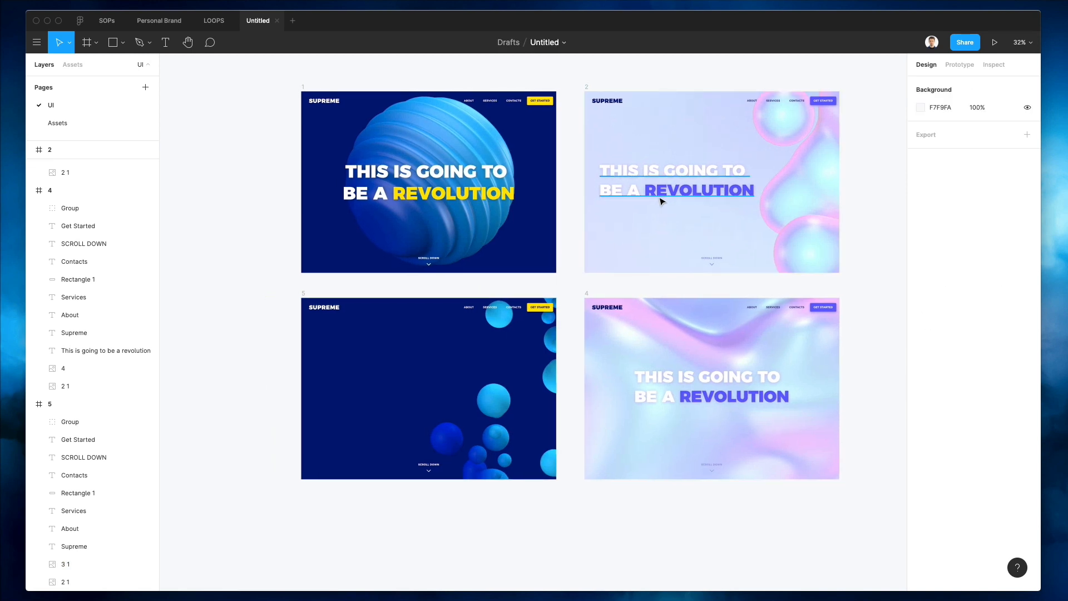
- Paste the copied left-aligned headline from frame 2 into frame 5
scroll(663, 200, down, 1)
key(ctrl+v)
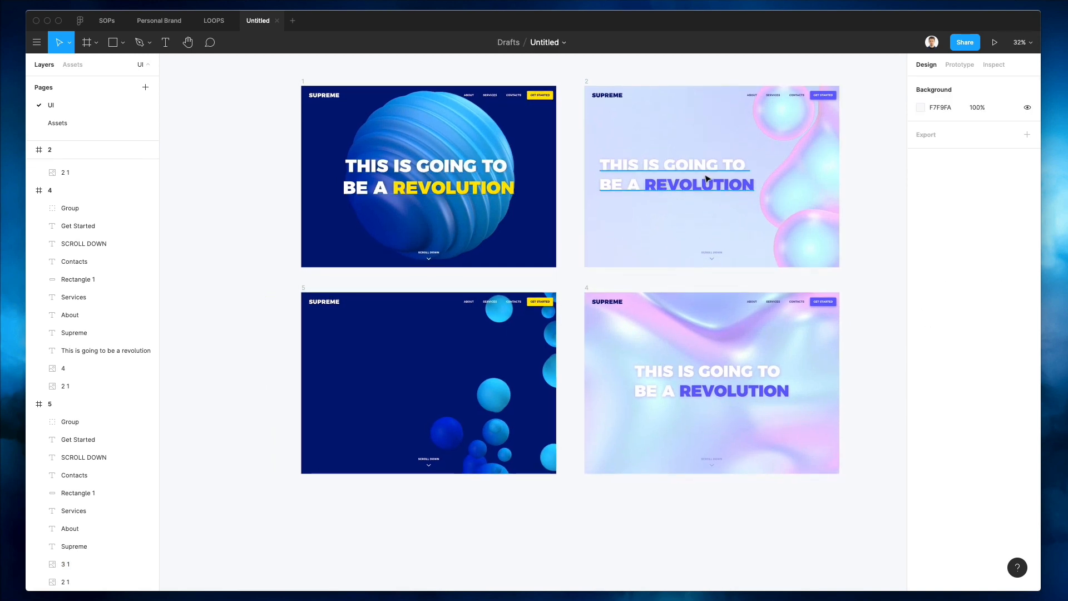
click(309, 289)
scroll(309, 291, left, 1)
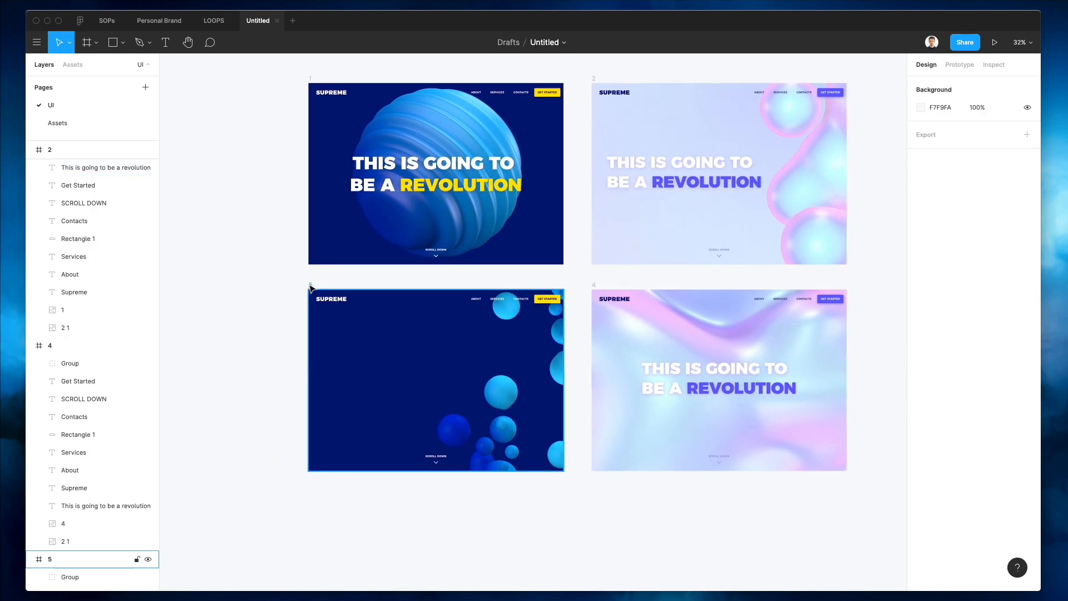
click(310, 285)
key(ctrl+v)
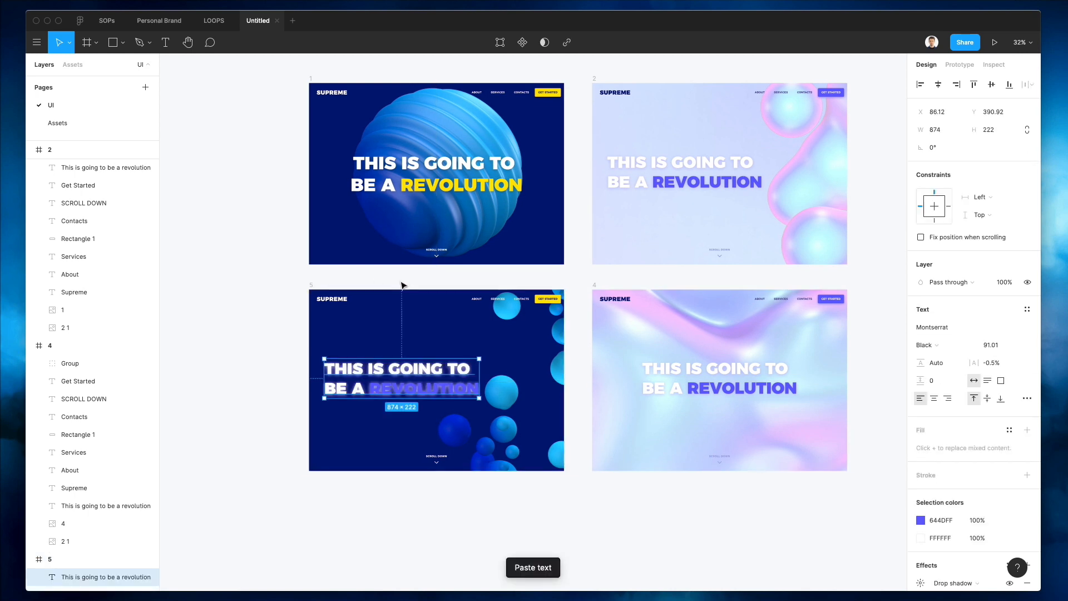
- Apply the text properties of frame 1's headline to the headline in frame 5
click(414, 190)
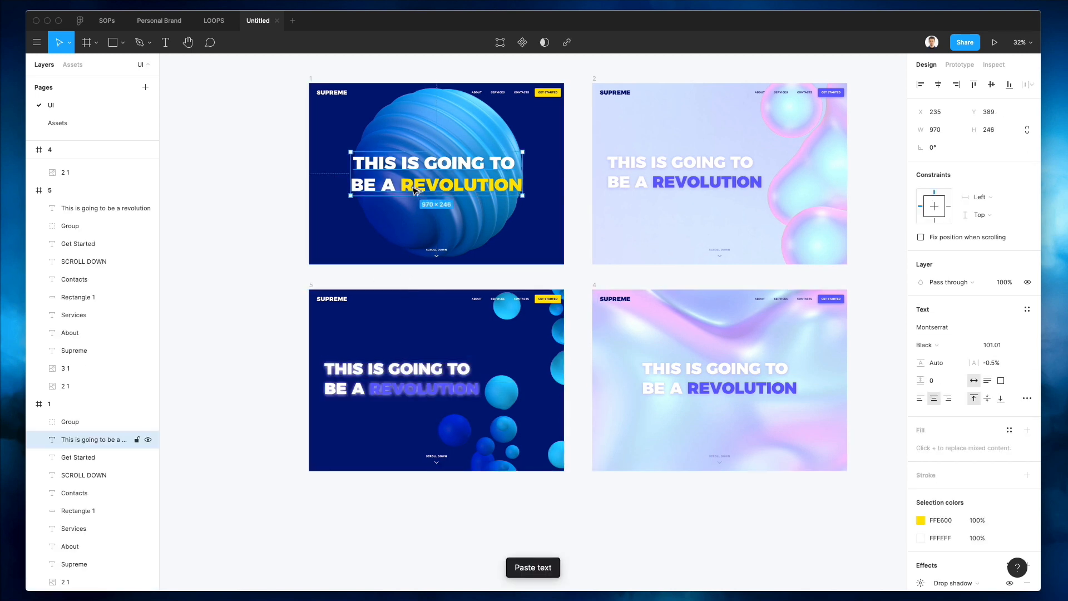
click(388, 390)
key(ctrl+alt+v)
- Recolour "REVOLUTION" in frame 5's headline with the yellow sampled from frame 1 (FFE500) and left-align the headline
double_click(403, 392)
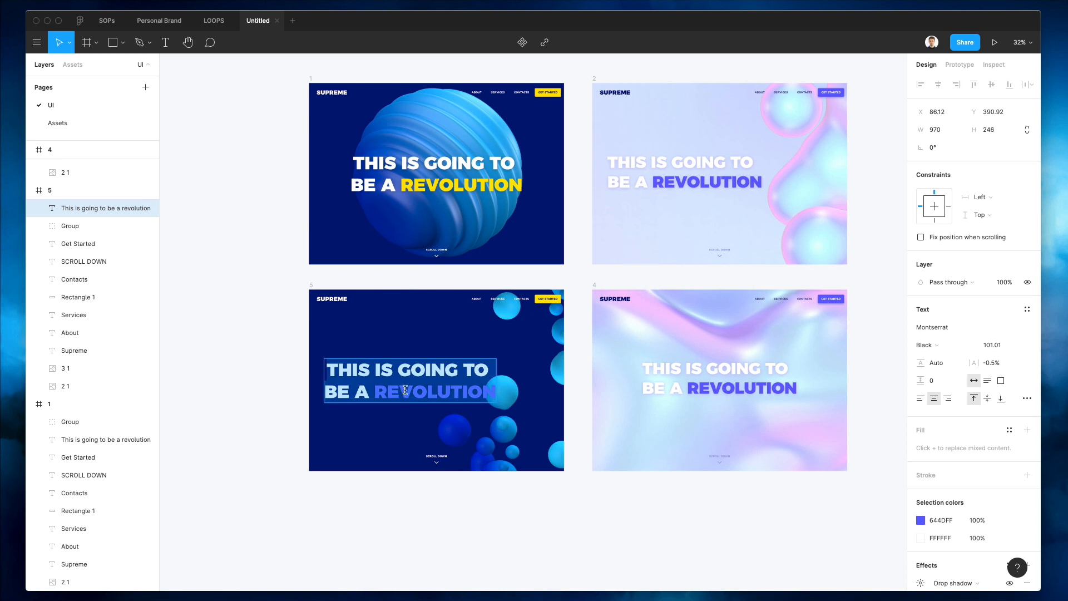
click(447, 185)
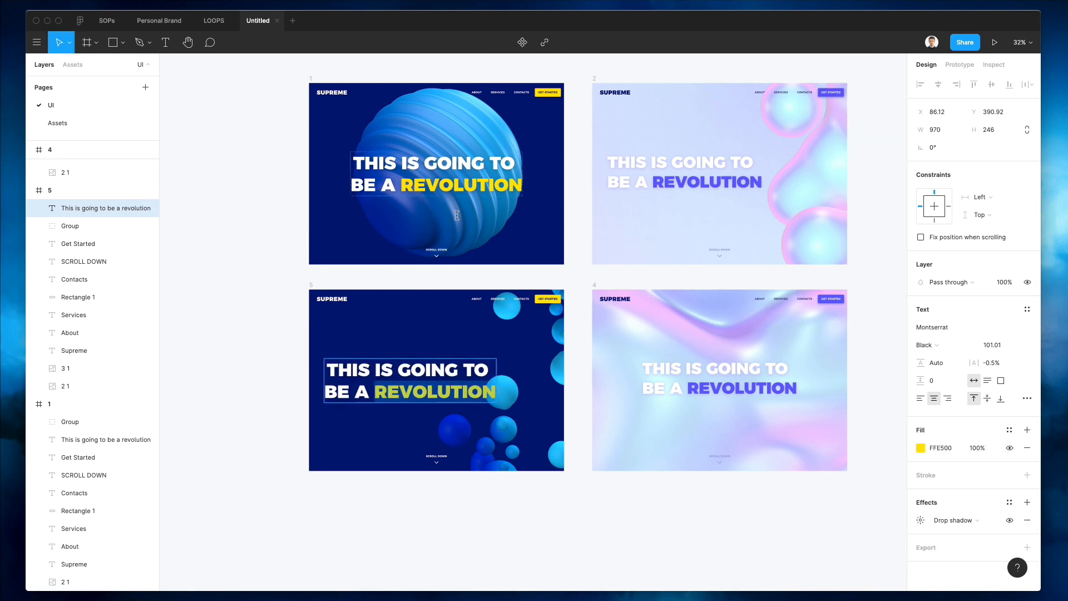
click(919, 399)
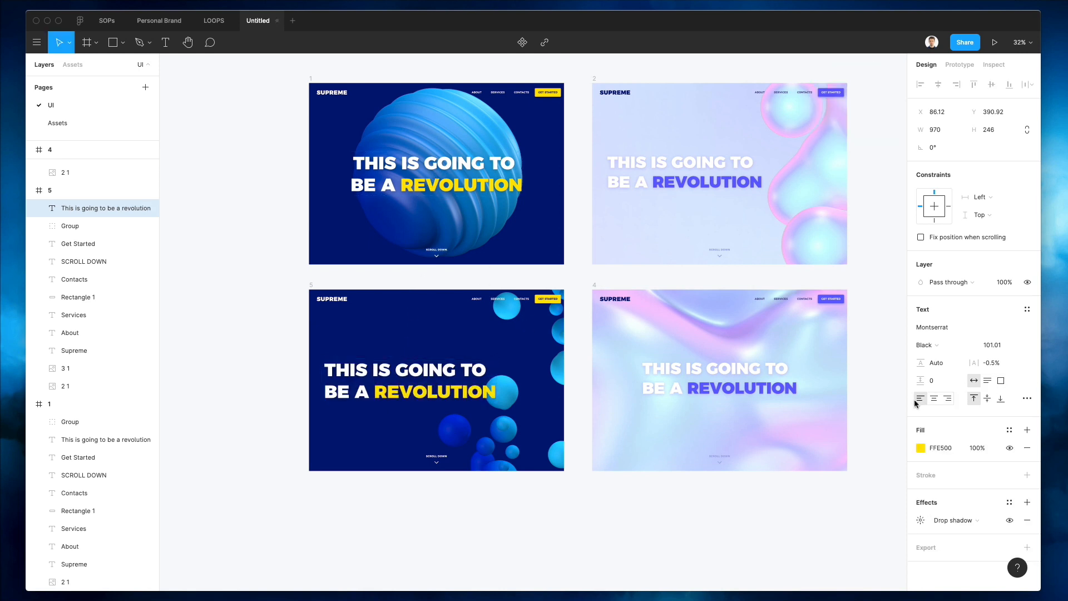
click(271, 330)
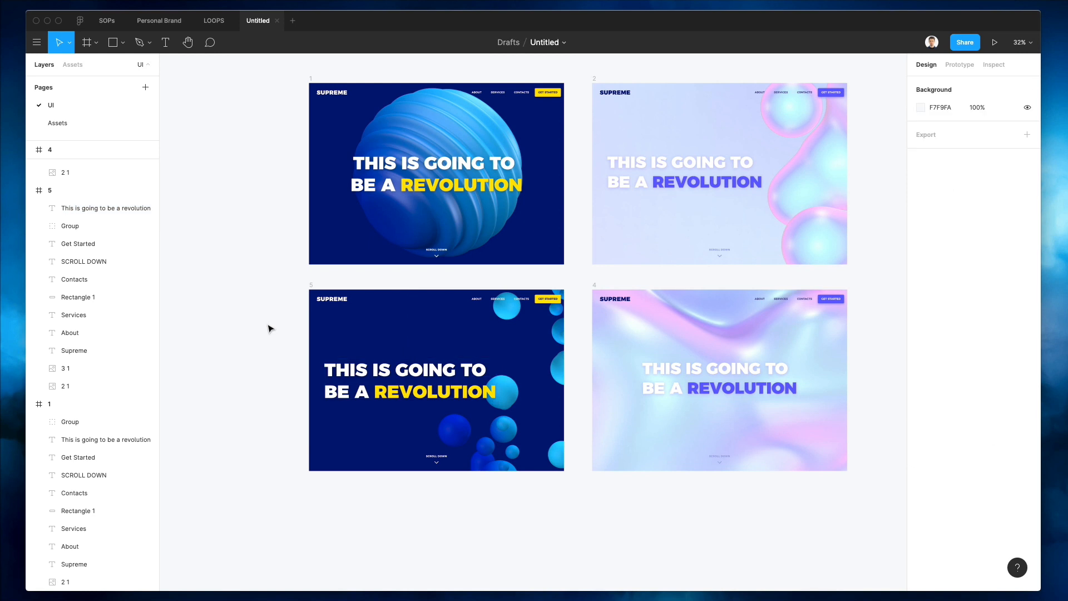
- Shift the scattered spheres image in frame 5 sideways, clear of the headline, and enlarge it proportionally about its centre to 2003 × 1126.68
click(549, 360)
drag(498, 445, 517, 442)
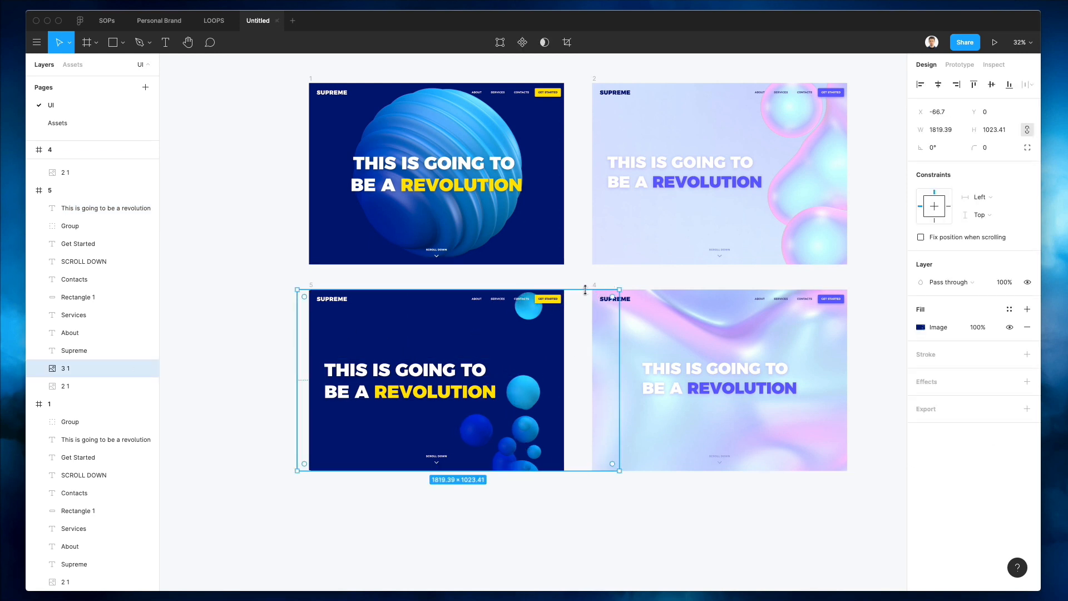
drag(585, 289, 588, 281)
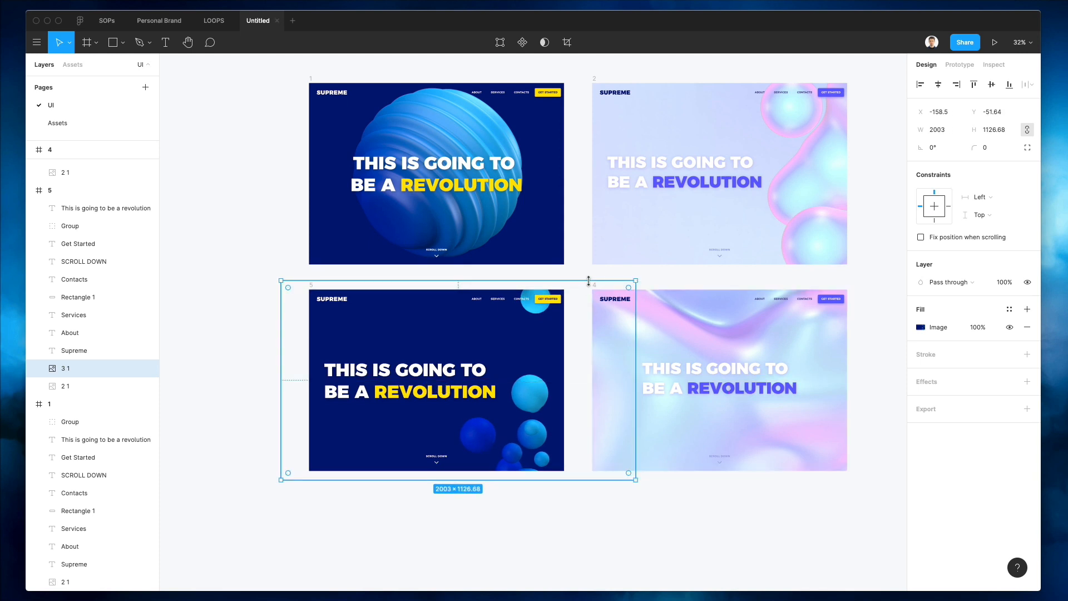
click(578, 265)
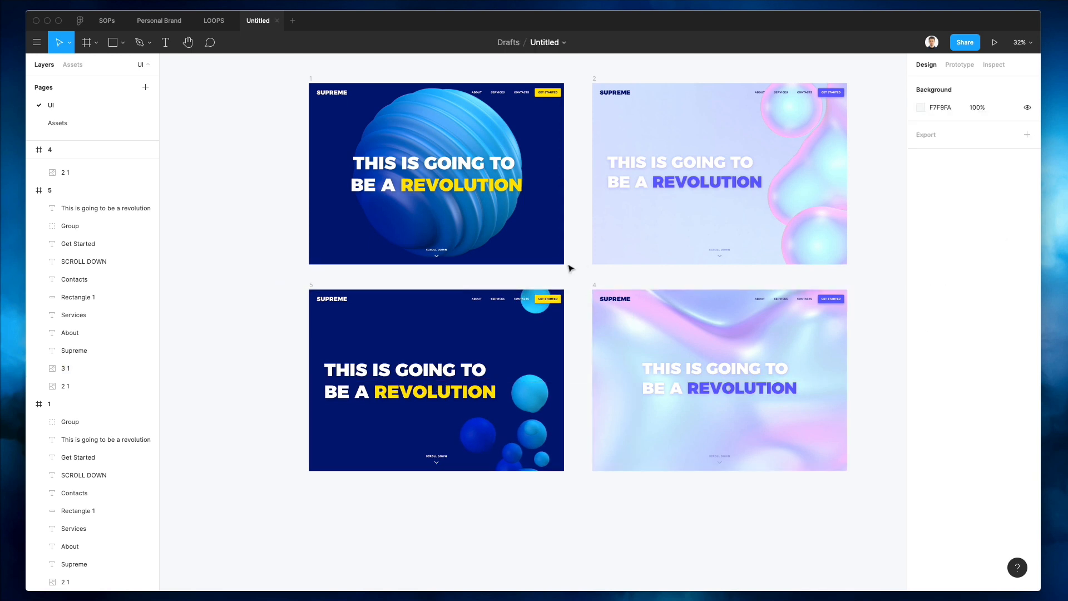
- Examine the four landing pages side by side to compare their backgrounds, headlines and layouts
scroll(570, 269, up, 3)
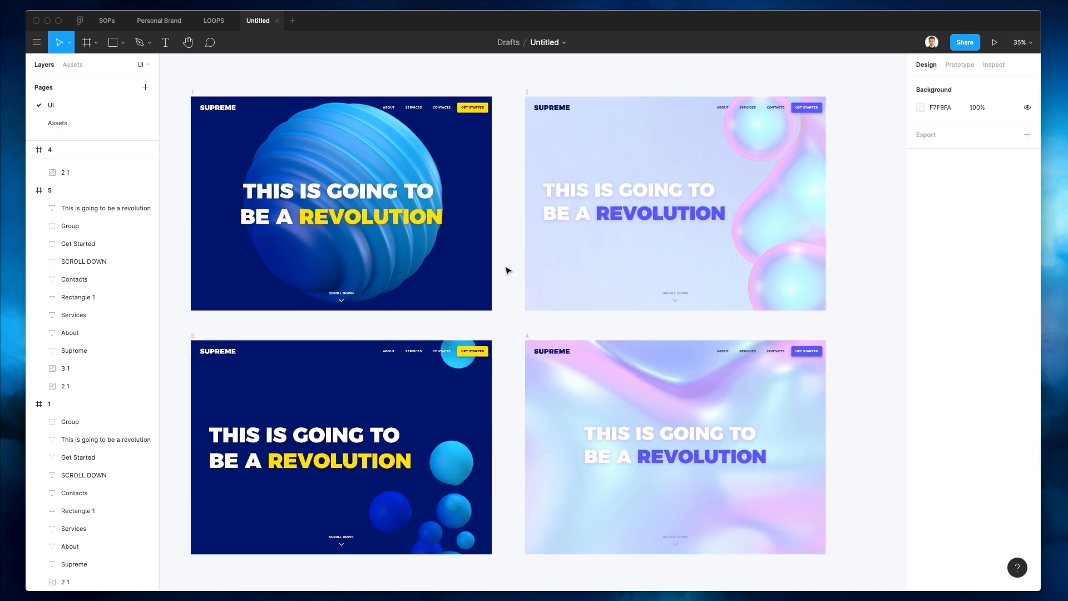
scroll(511, 261, up, 1)
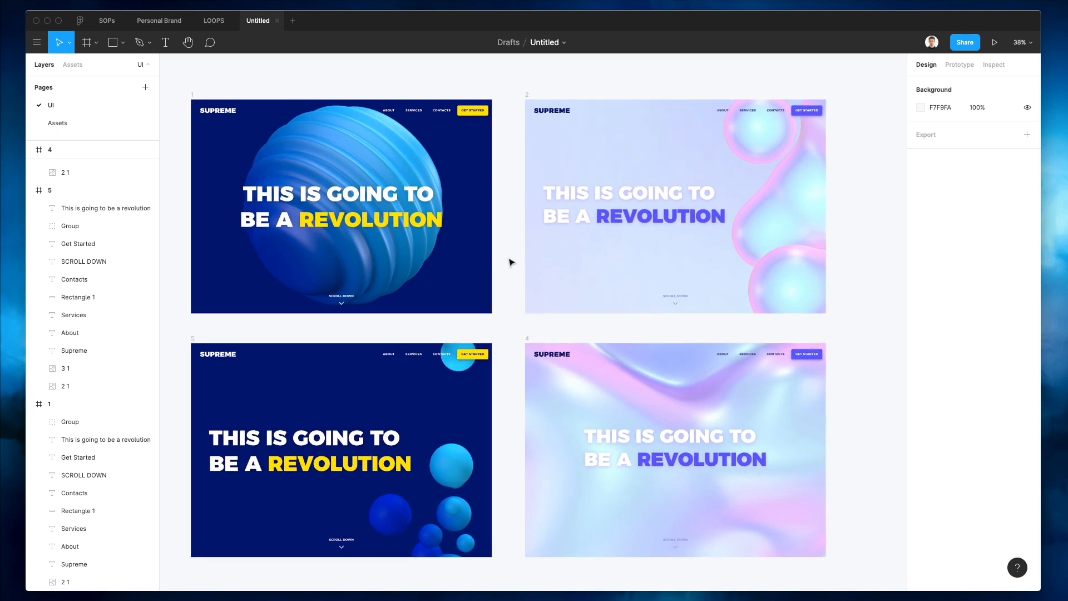
scroll(511, 262, left, 1)
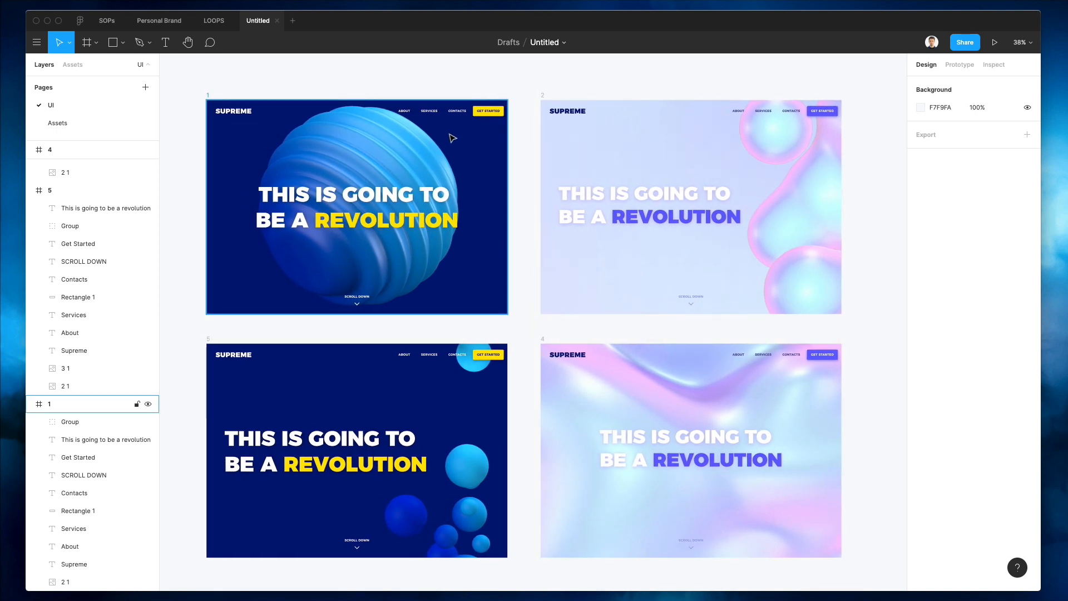
scroll(529, 184, down, 2)
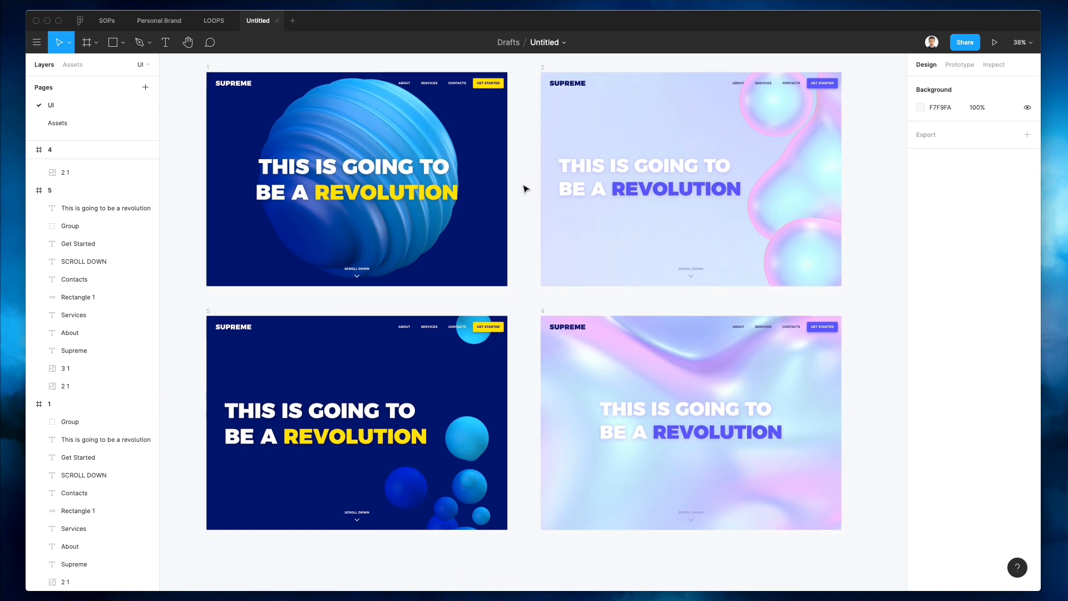
scroll(370, 357, right, 1)
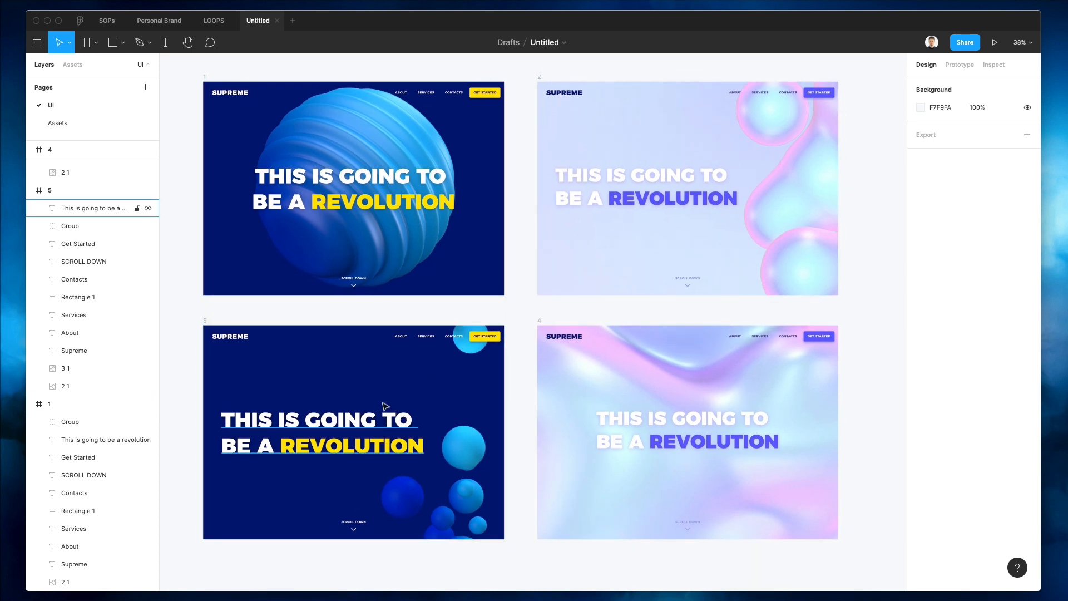
scroll(402, 384, down, 1)
scroll(494, 422, down, 1)
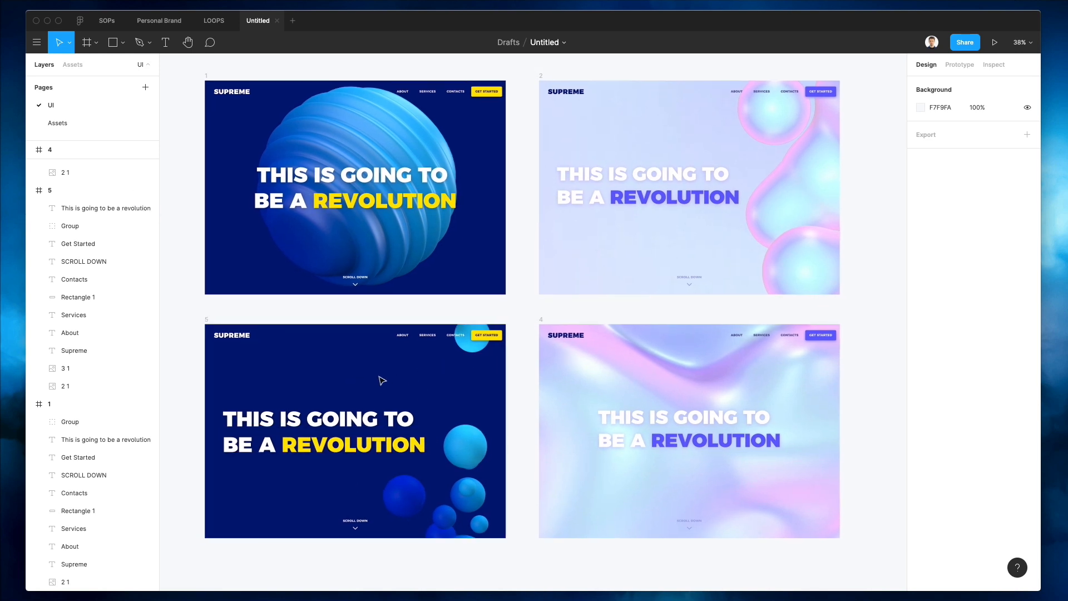
scroll(378, 379, up, 3)
scroll(379, 379, left, 3)
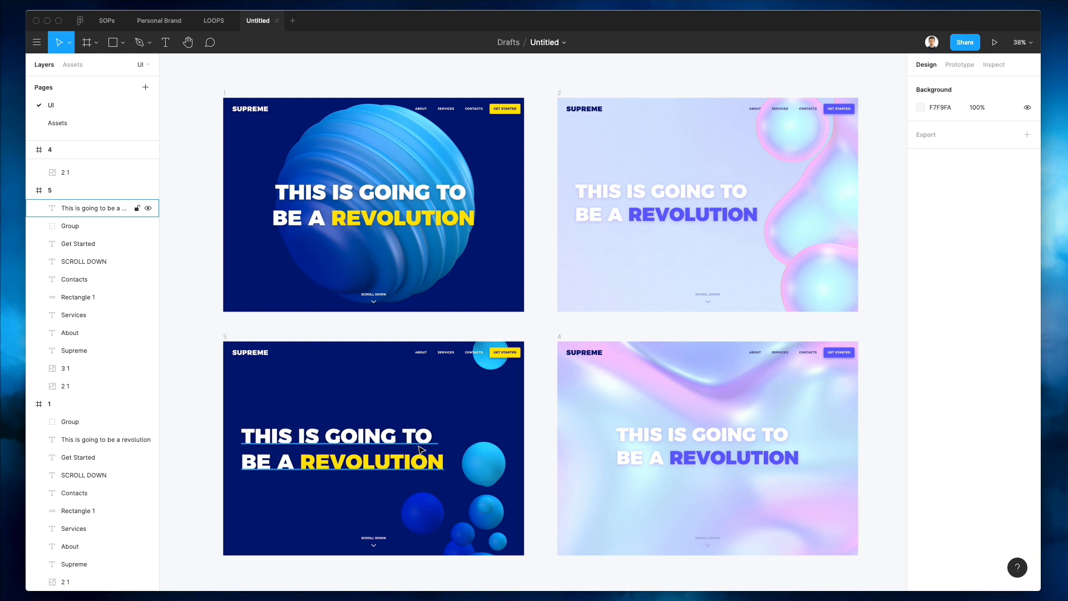